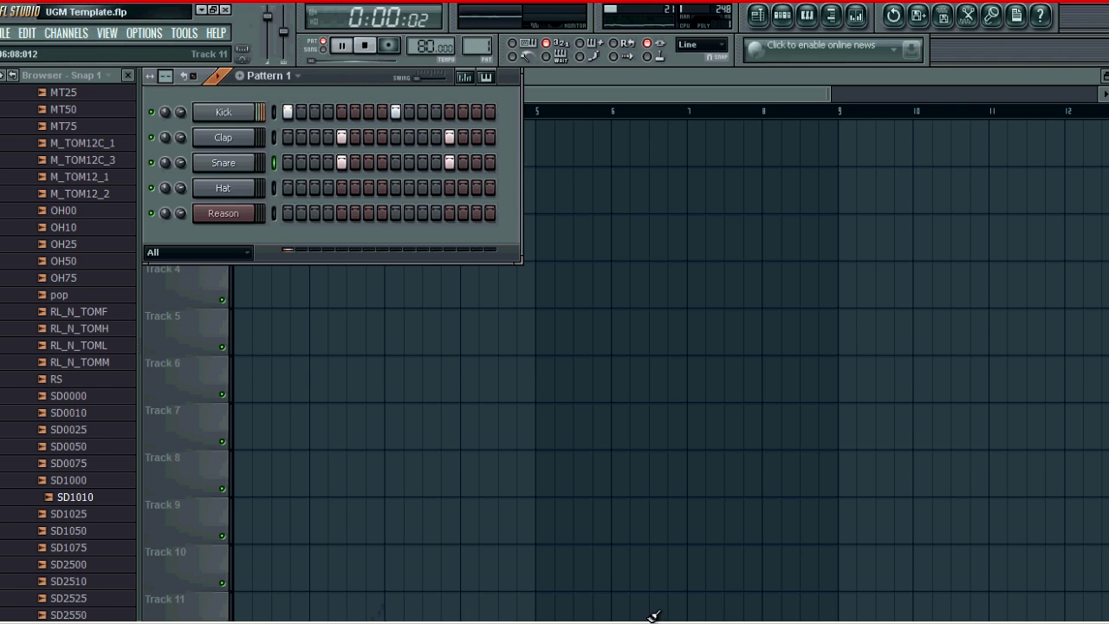
Open the playlist and fill bars 1 through 8 of Track 1 with consecutive Pattern 1 clips.
key("F6")
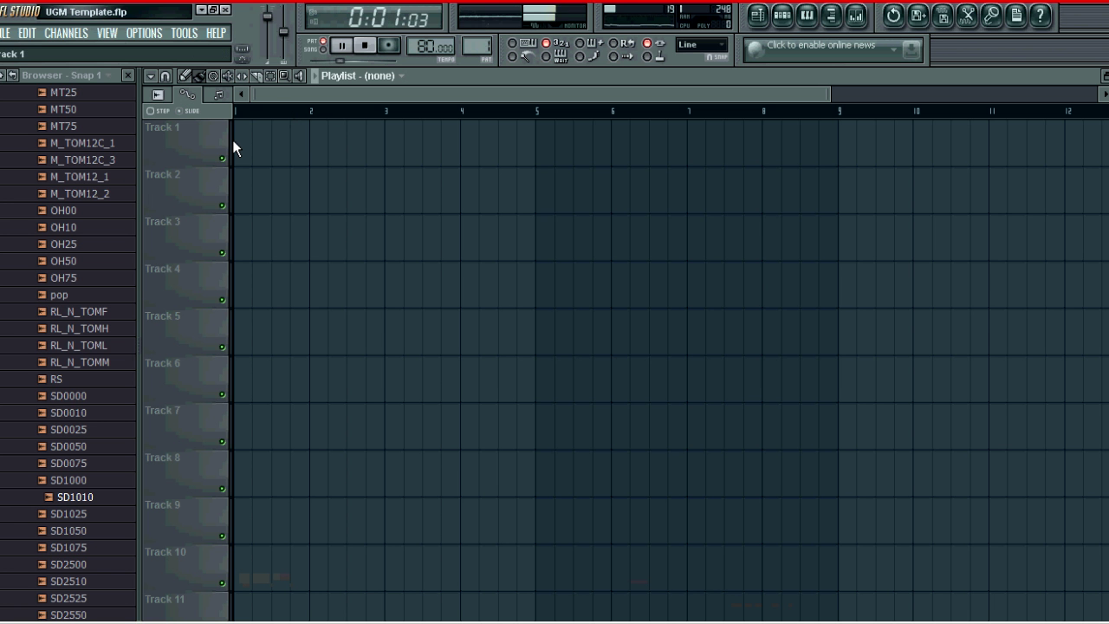
left_click(244, 143)
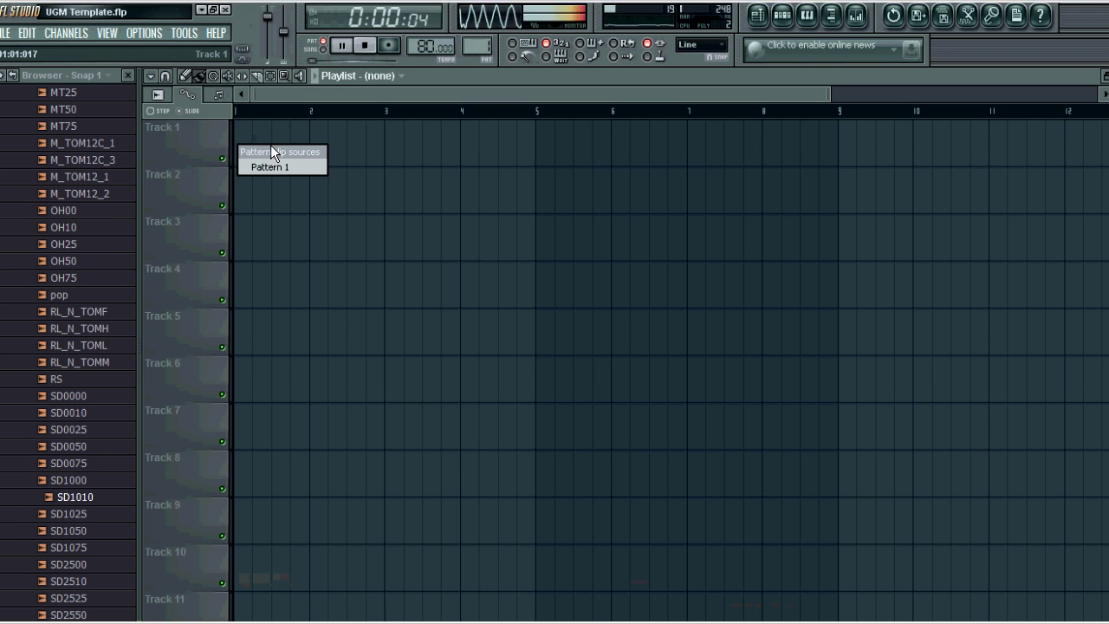
left_click(271, 166)
left_click_drag(244, 141, 401, 143)
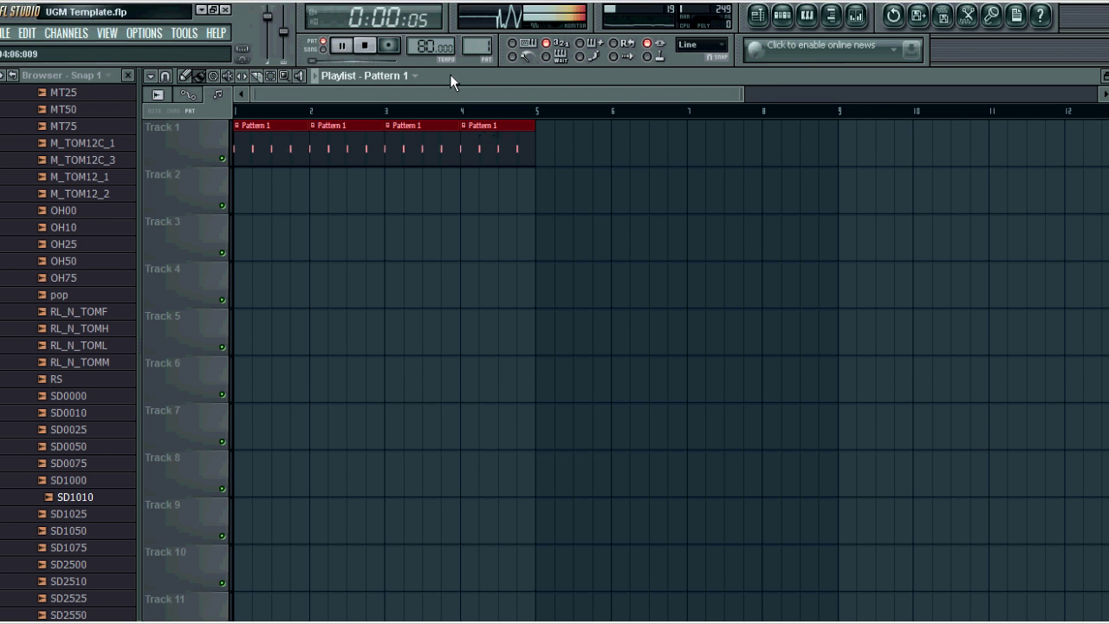
left_click(551, 137)
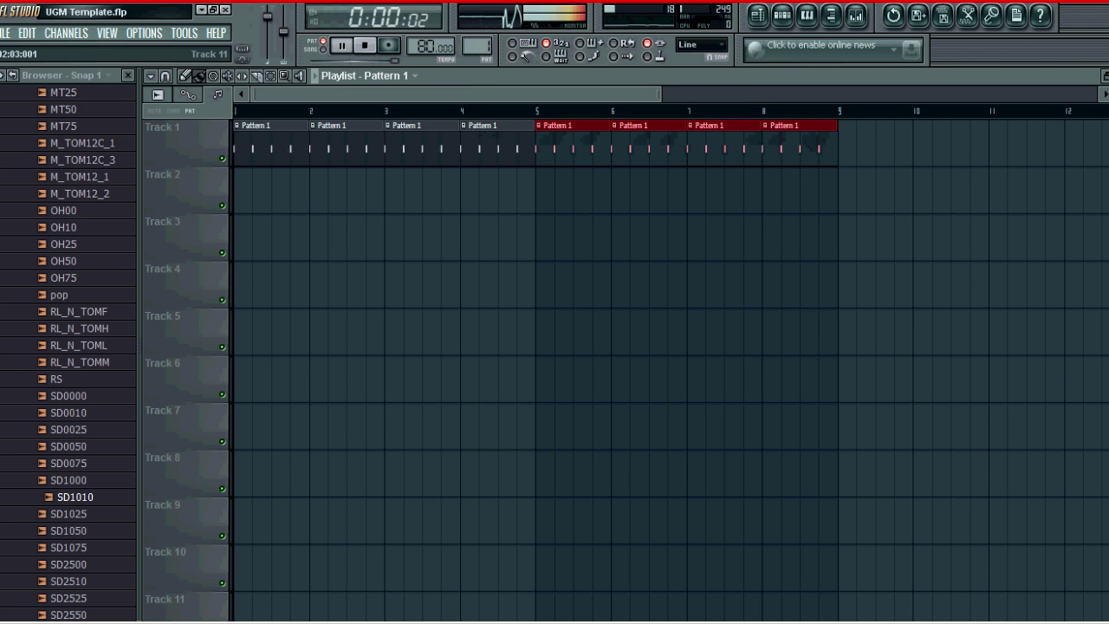
Switch to the Reason sequencer and record a bass line on the Bass track.
key("alt+Tab")
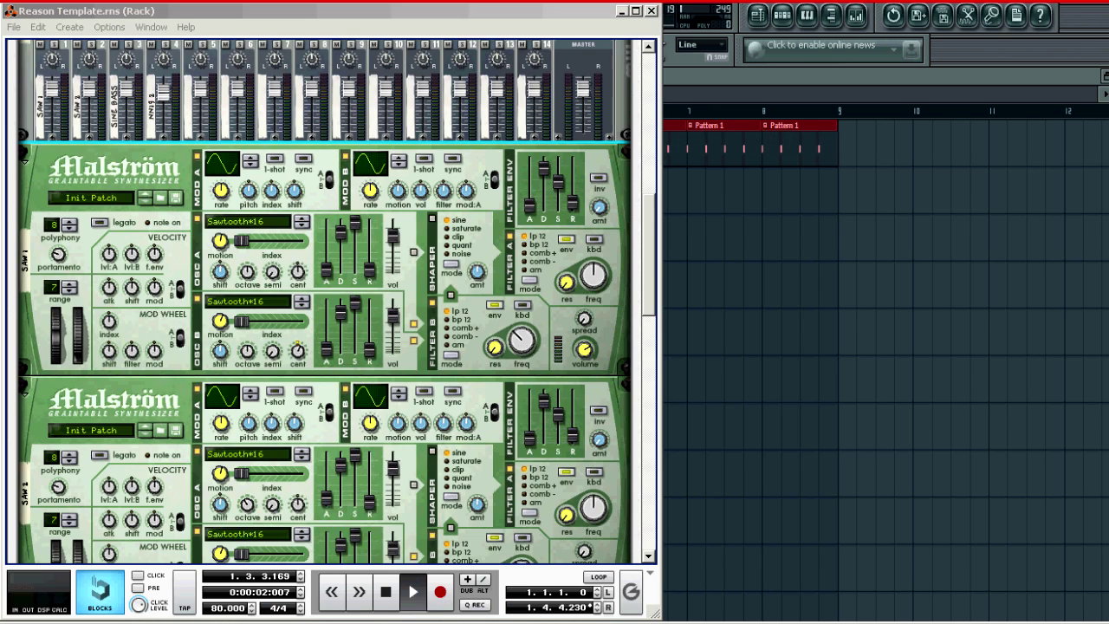
key("alt+Tab")
key("alt+Tab")
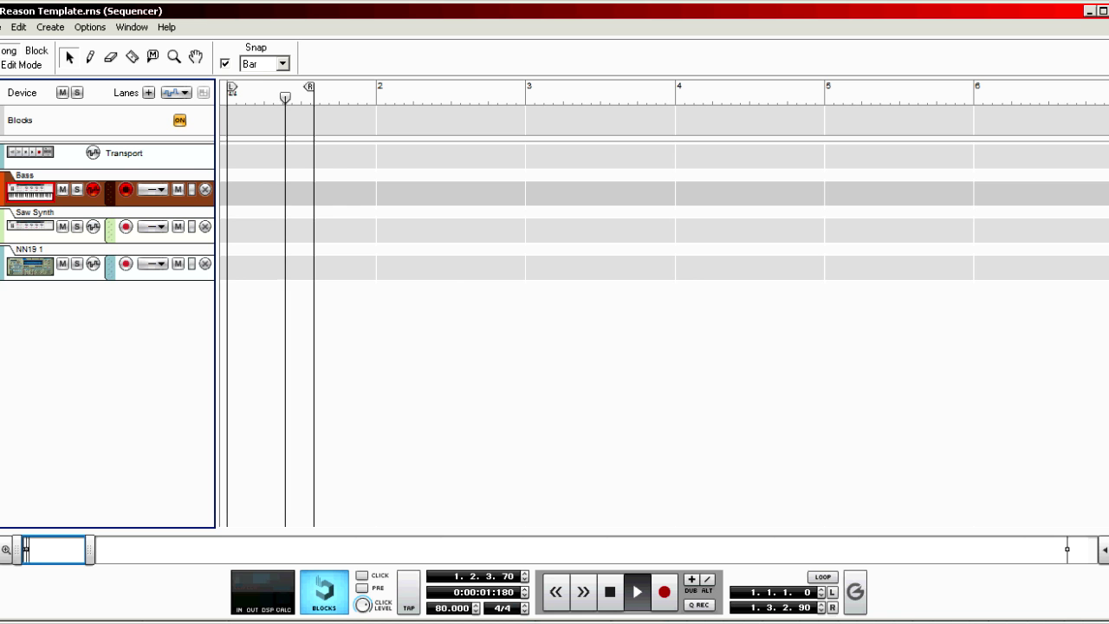
key("alt+Tab")
left_click(663, 593)
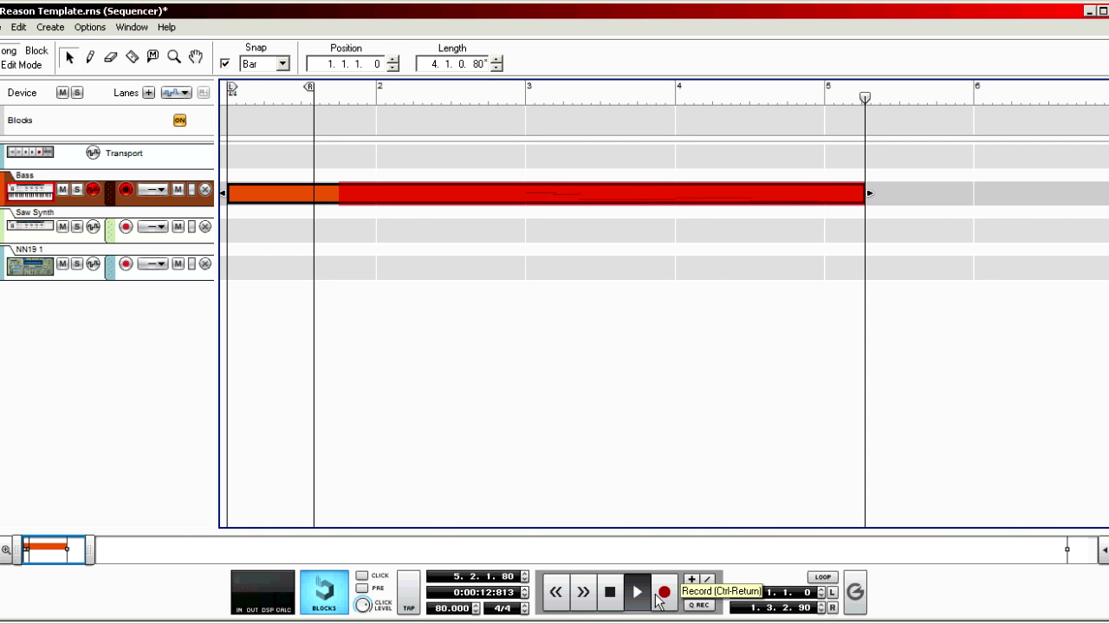
Open the recorded bass clip for note editing and quantize all of its notes.
double_click(563, 191)
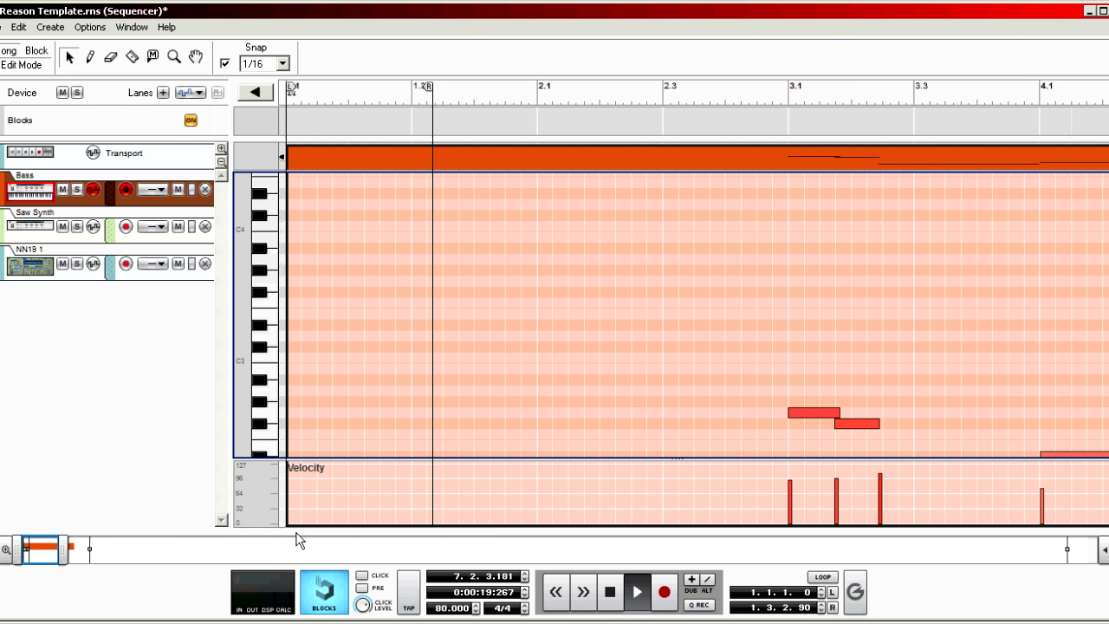
left_click_drag(62, 556, 84, 555)
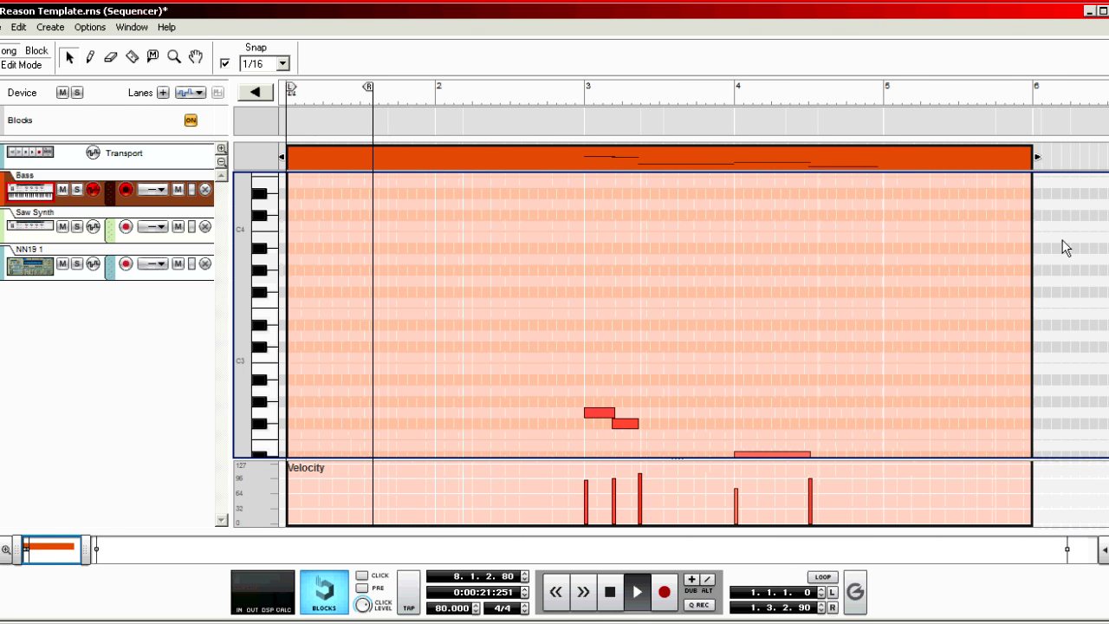
scroll(763, 247, "down", 5)
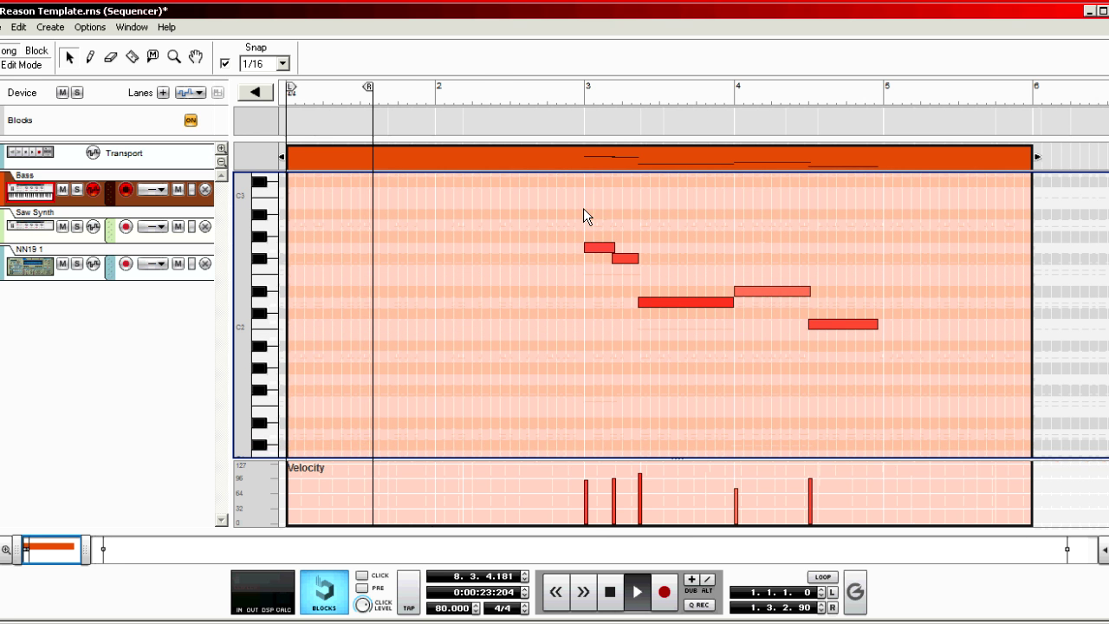
left_click_drag(583, 210, 923, 387)
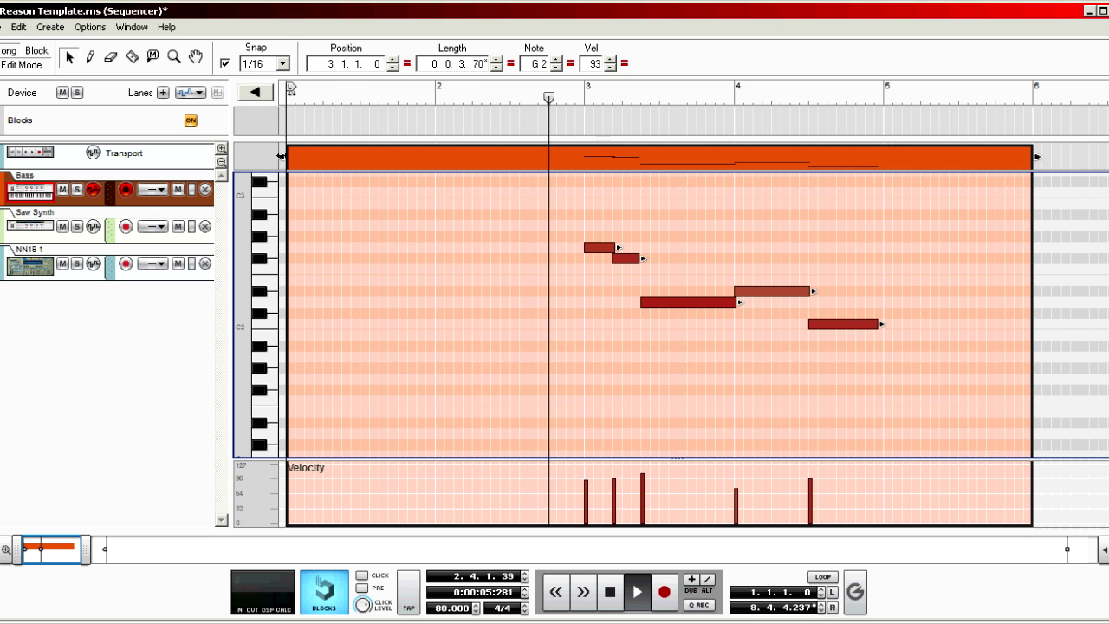
Trim the bass clip to the two bars from bar 3 to bar 5 and move it to the start of bar 1.
left_click_drag(281, 155, 584, 156)
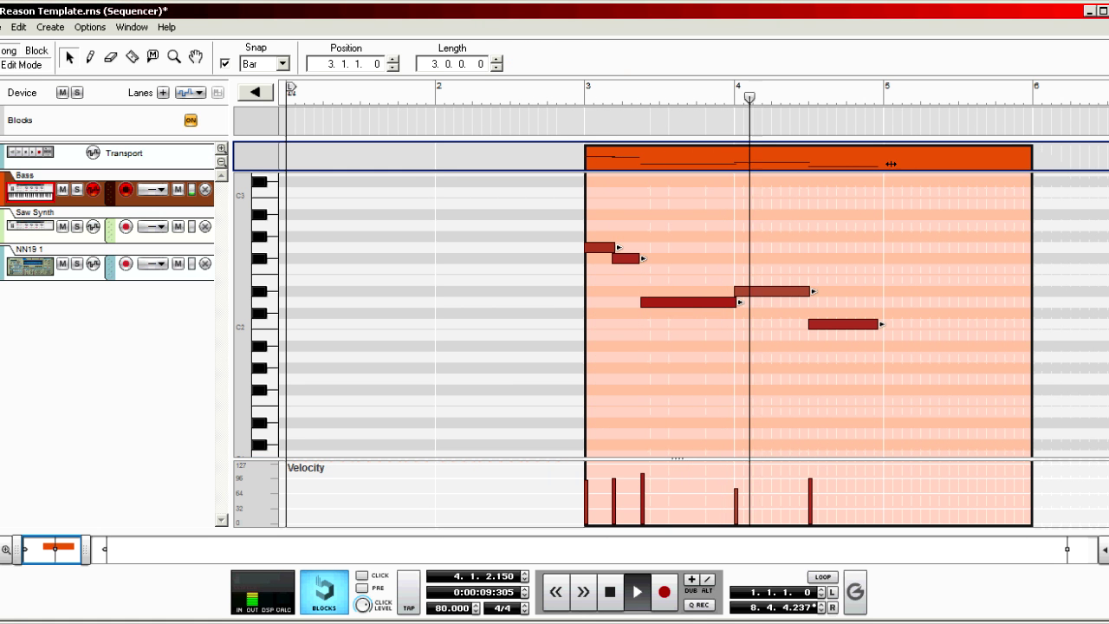
left_click_drag(890, 163, 885, 162)
left_click_drag(729, 153, 119, 164)
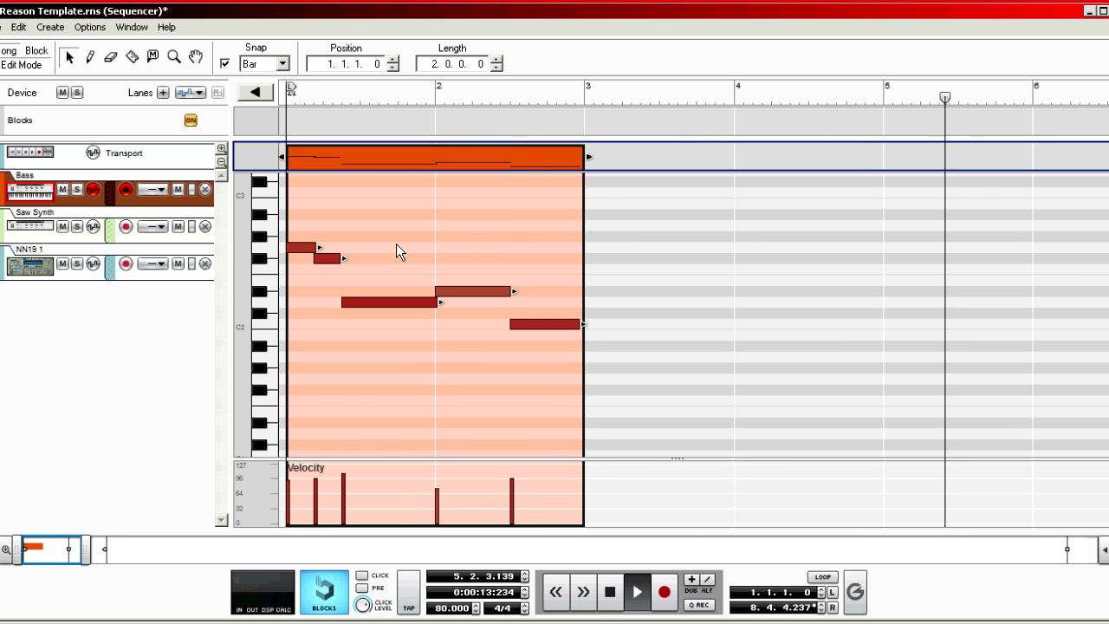
left_click(31, 68)
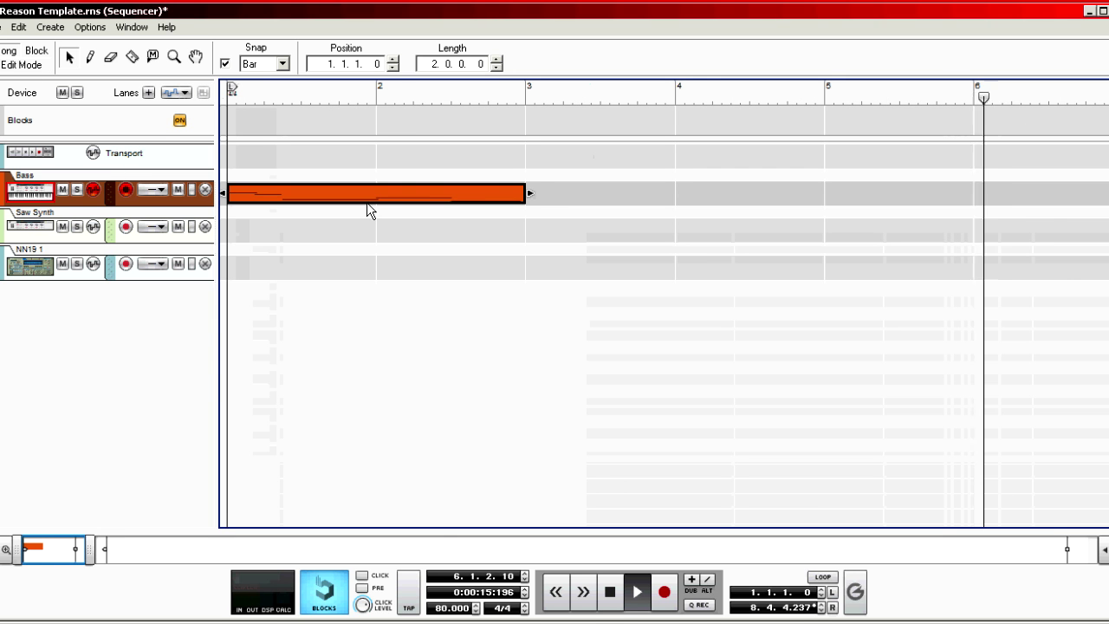
Copy the two-bar bass clip to bars 3 and 5 on the Bass track.
left_click_drag(367, 202, 892, 197)
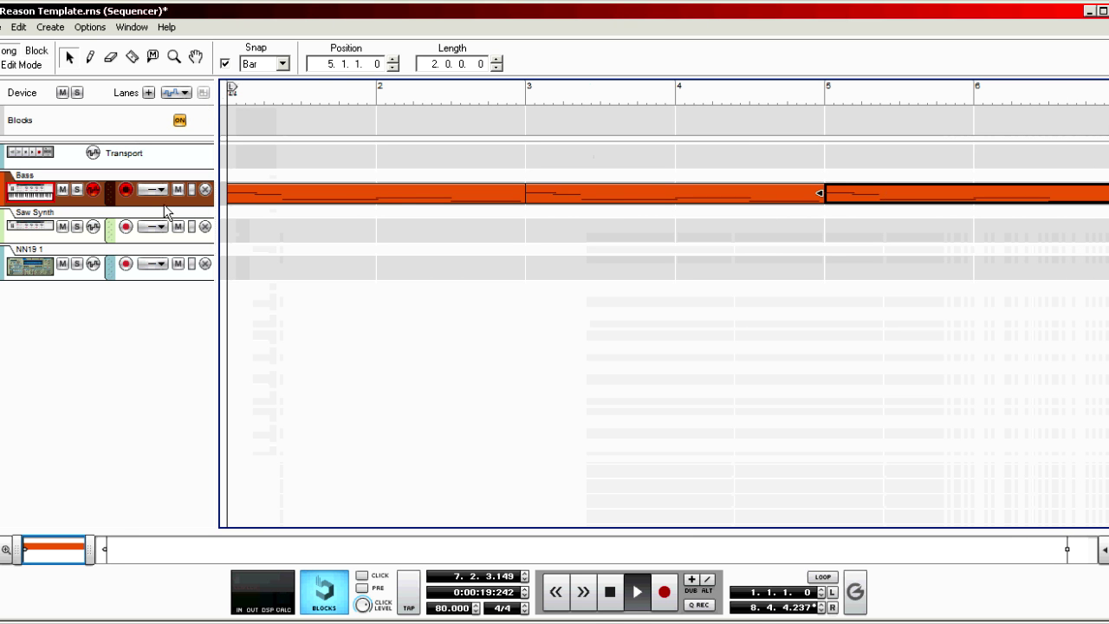
left_click_drag(90, 549, 121, 544)
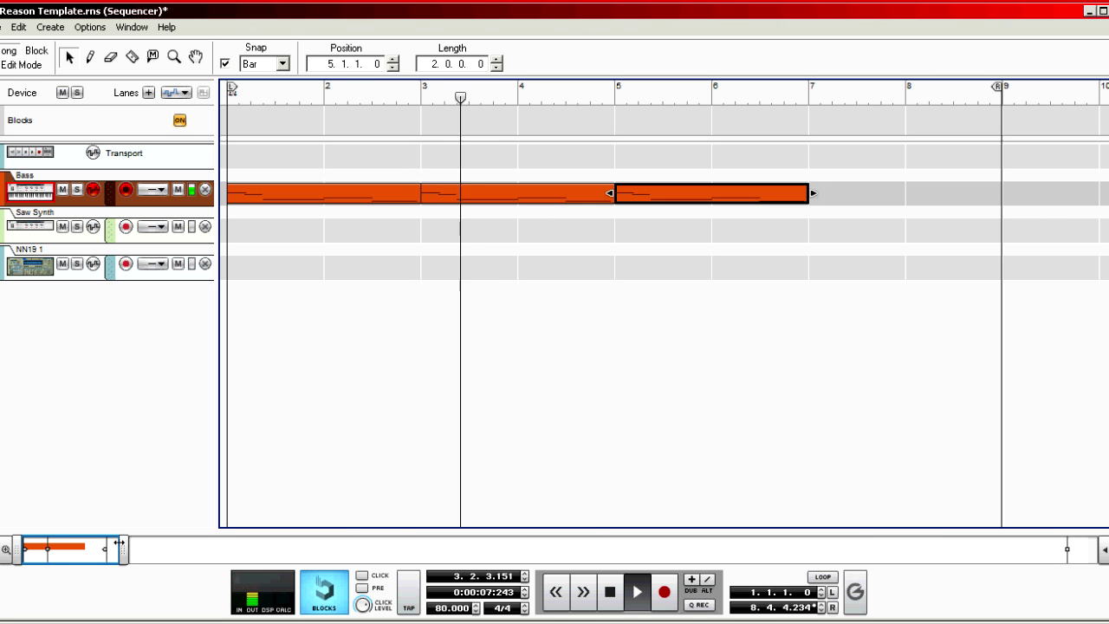
Extend the last C2 note of the first bass clip to a length of 0.2.0.0 so it ends at bar 3.
double_click(339, 190)
left_click(546, 320)
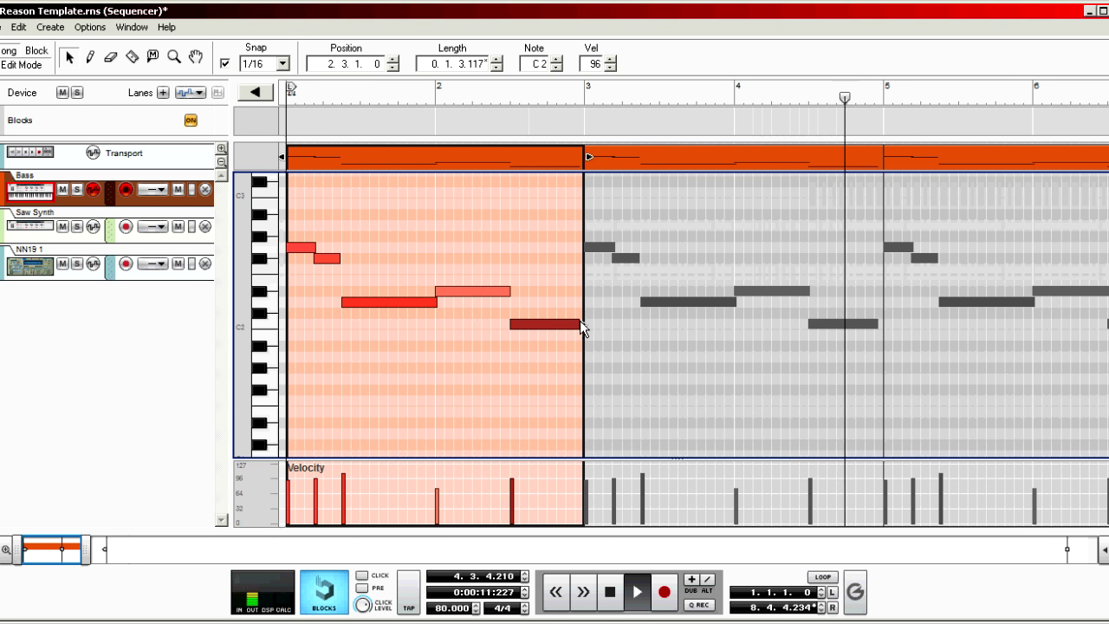
left_click_drag(581, 324, 584, 334)
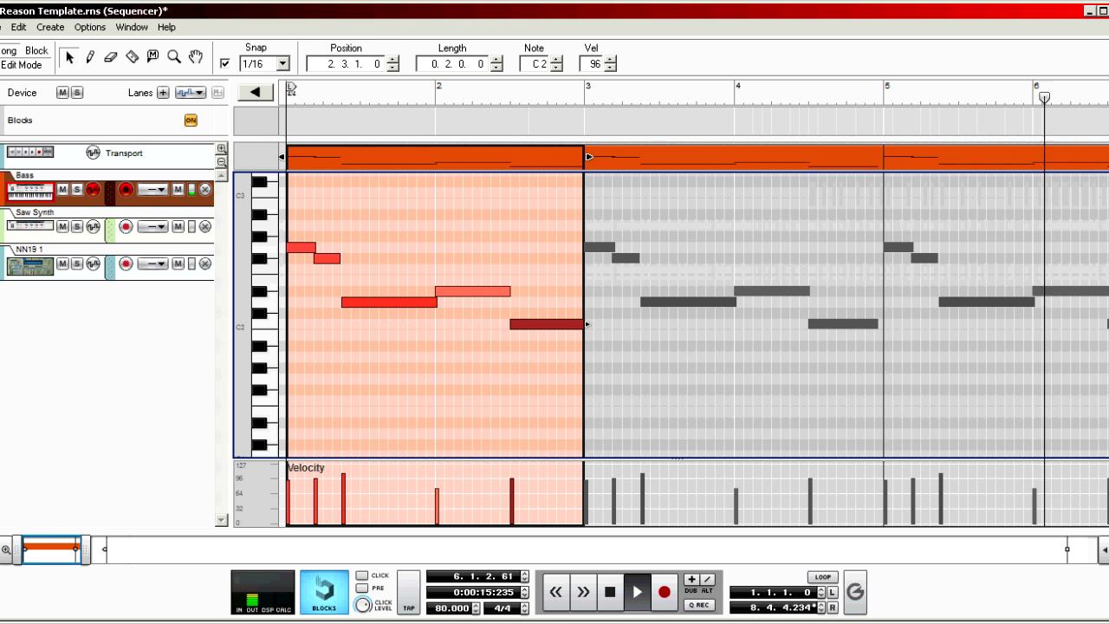
left_click(49, 68)
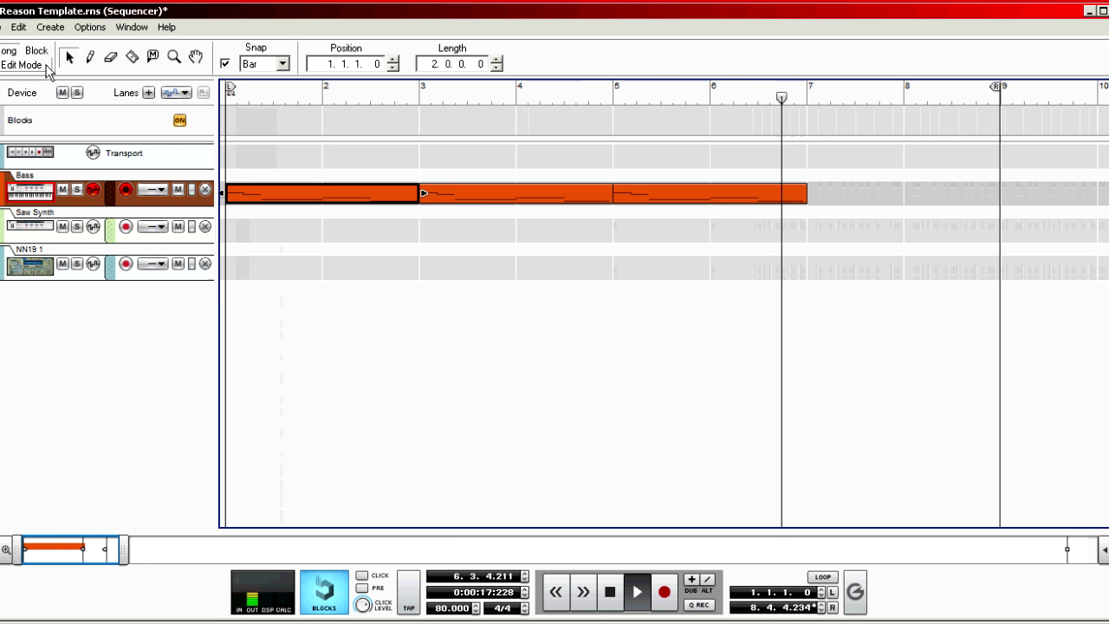
Replace the two bass clips at bars 3 and 5 with fresh copies of the edited first clip.
left_click(480, 192)
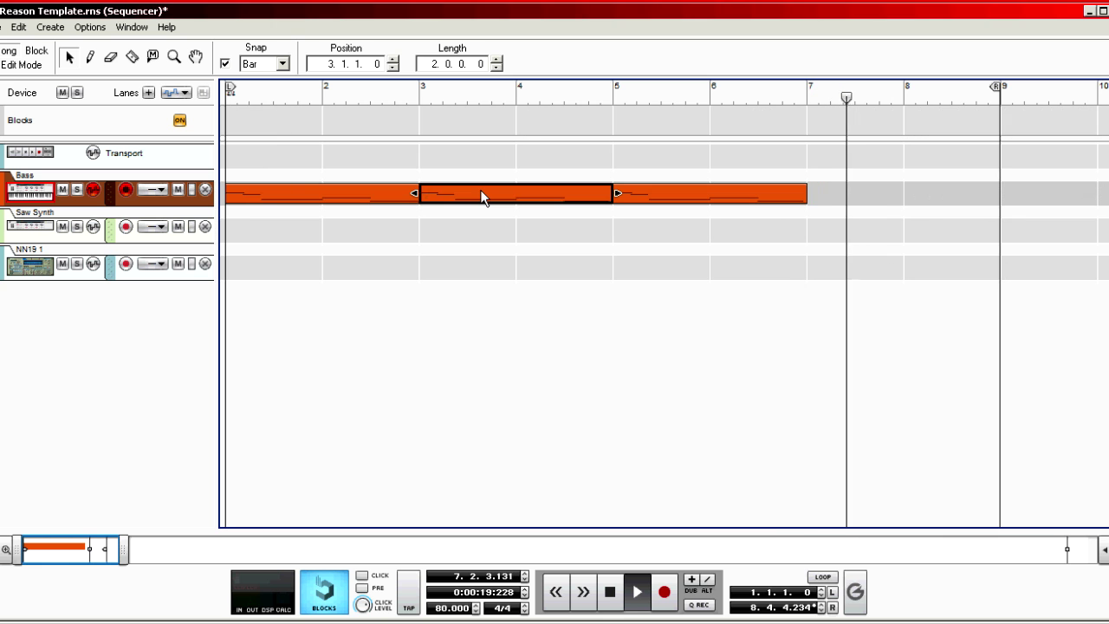
key("Delete")
left_click(620, 195)
key("Delete")
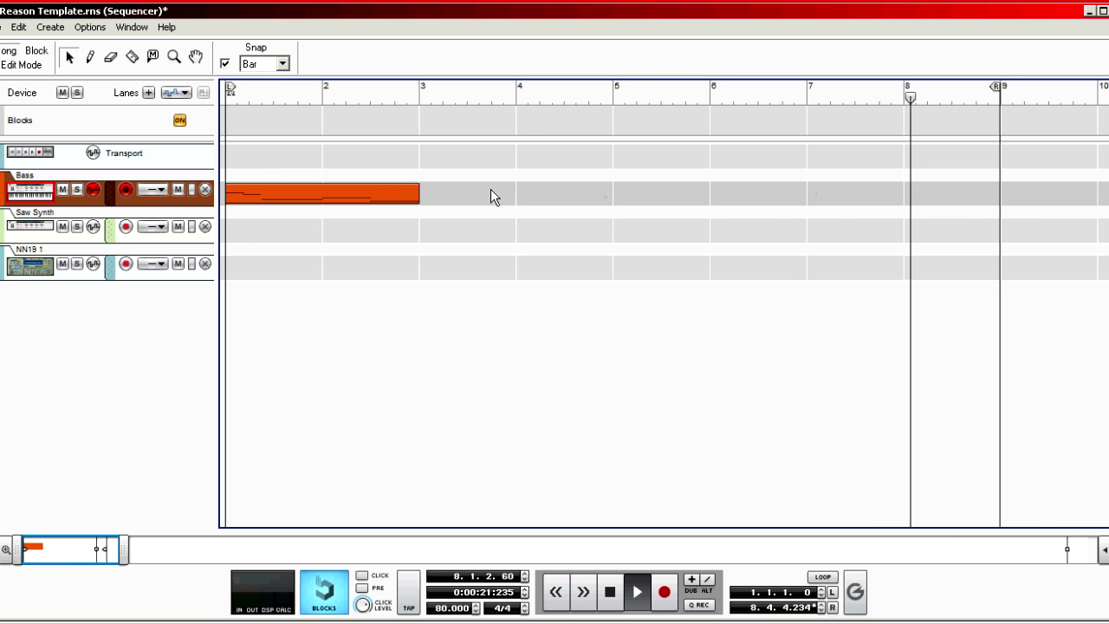
left_click(389, 192)
left_click_drag(389, 193, 689, 210)
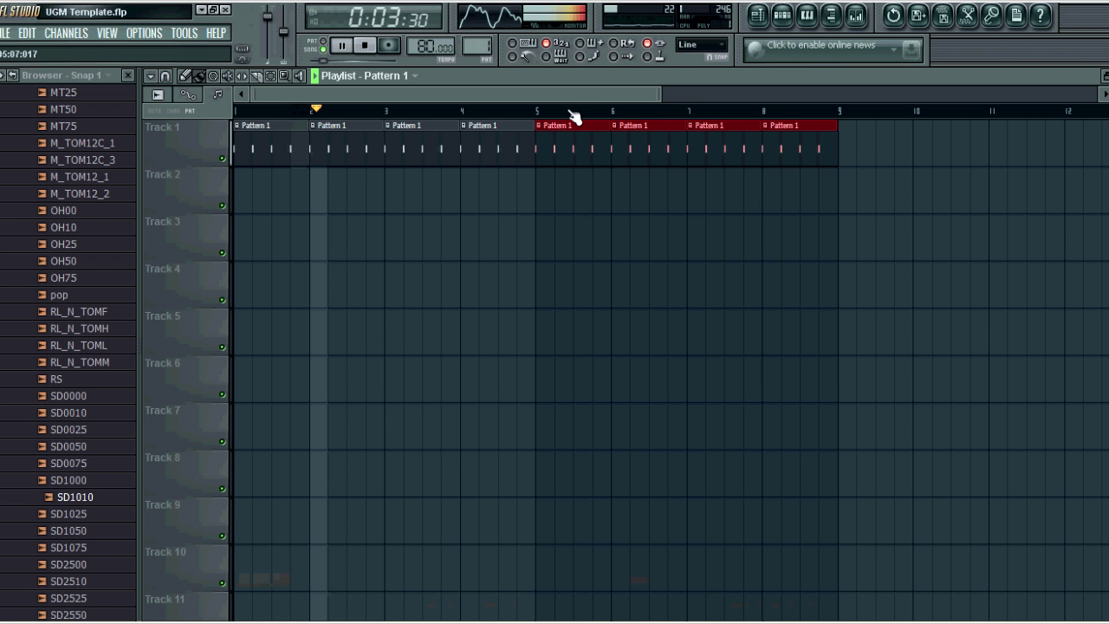
Select bars 5 to 9 as the loop range in the FL Studio playlist and set Reason's left and right locators to match.
left_click_drag(539, 111, 825, 107)
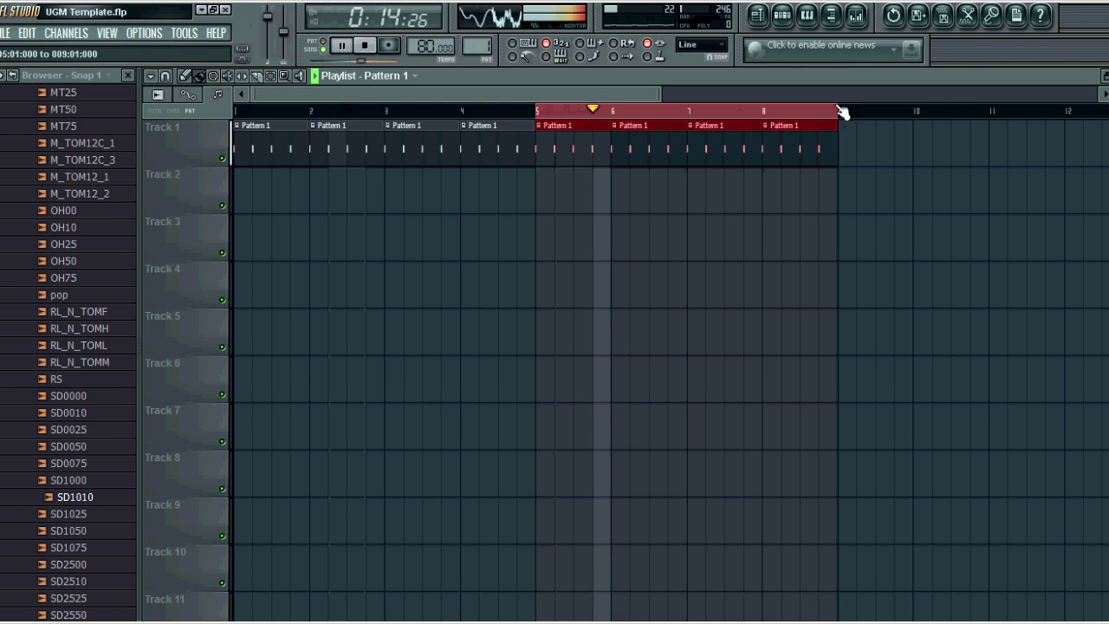
key("alt+Tab")
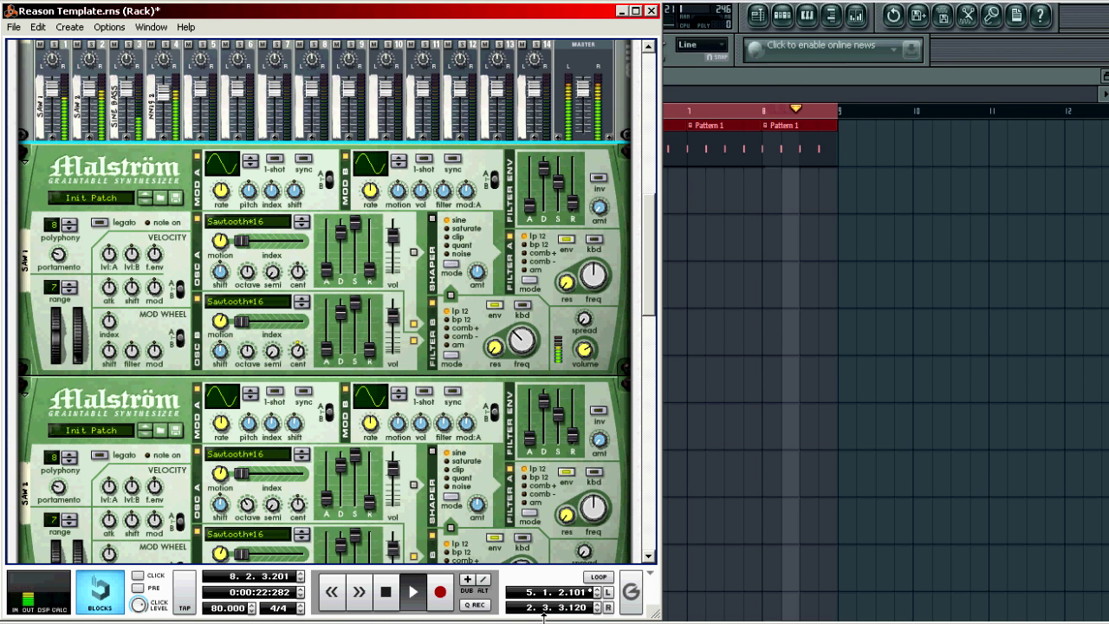
left_click_drag(543, 616, 543, 615)
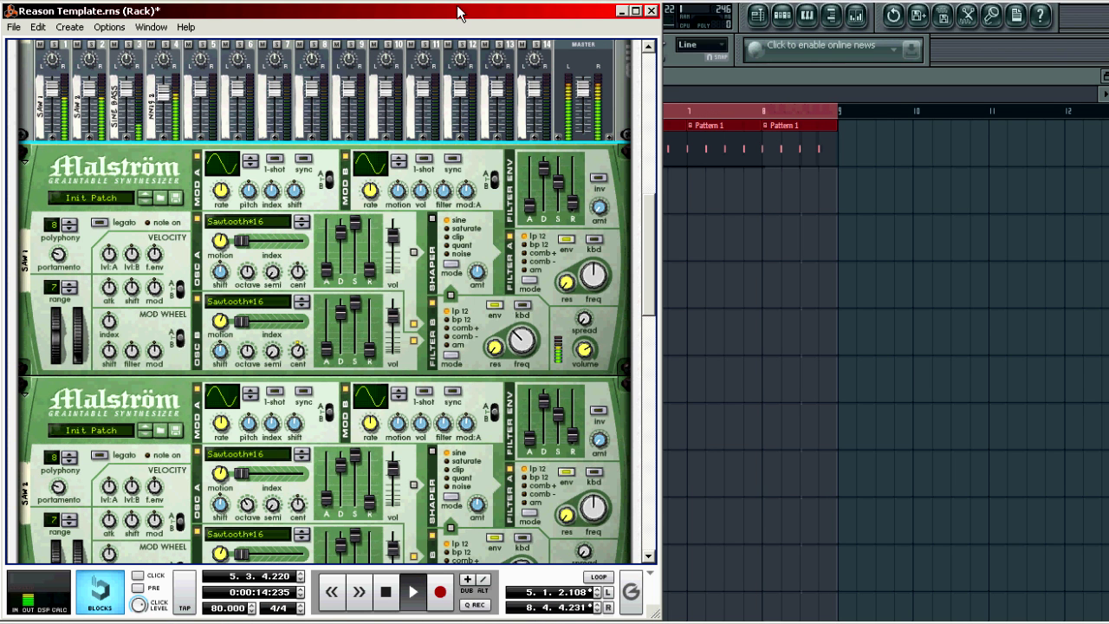
Record a new bass phrase over the section from bar 5 in the Reason sequencer and split the clip at bar 7.
key("alt+Tab")
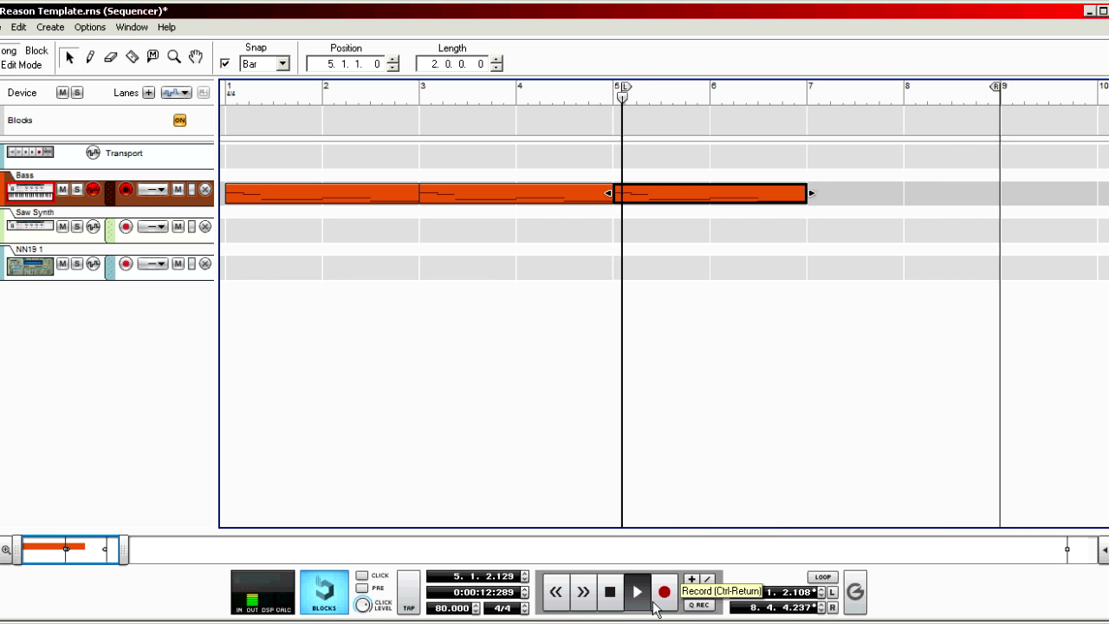
left_click(662, 596)
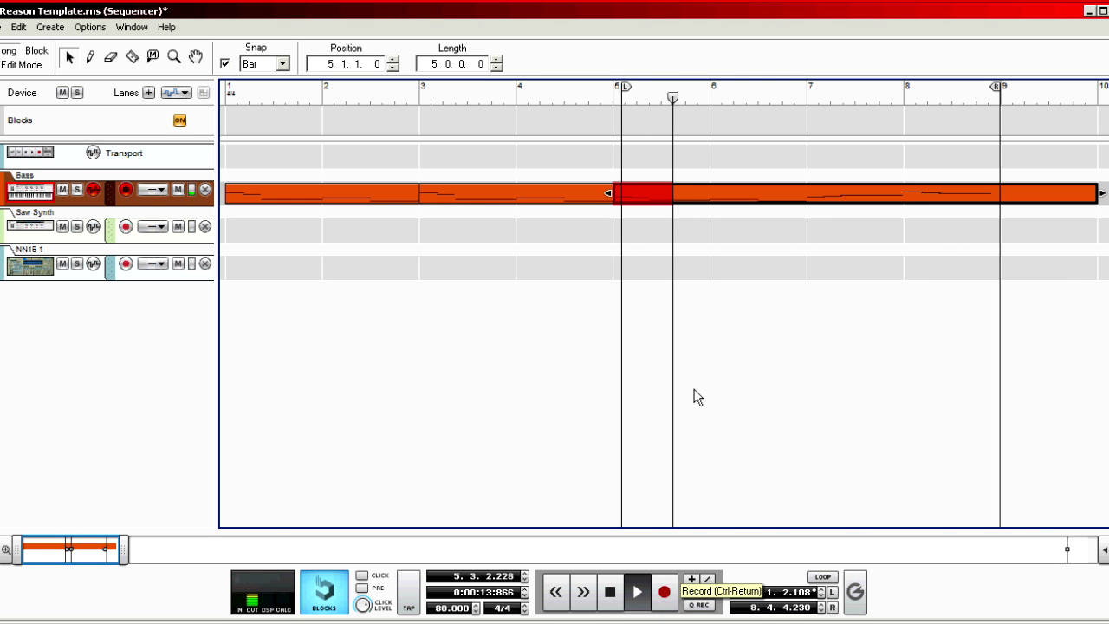
left_click(134, 59)
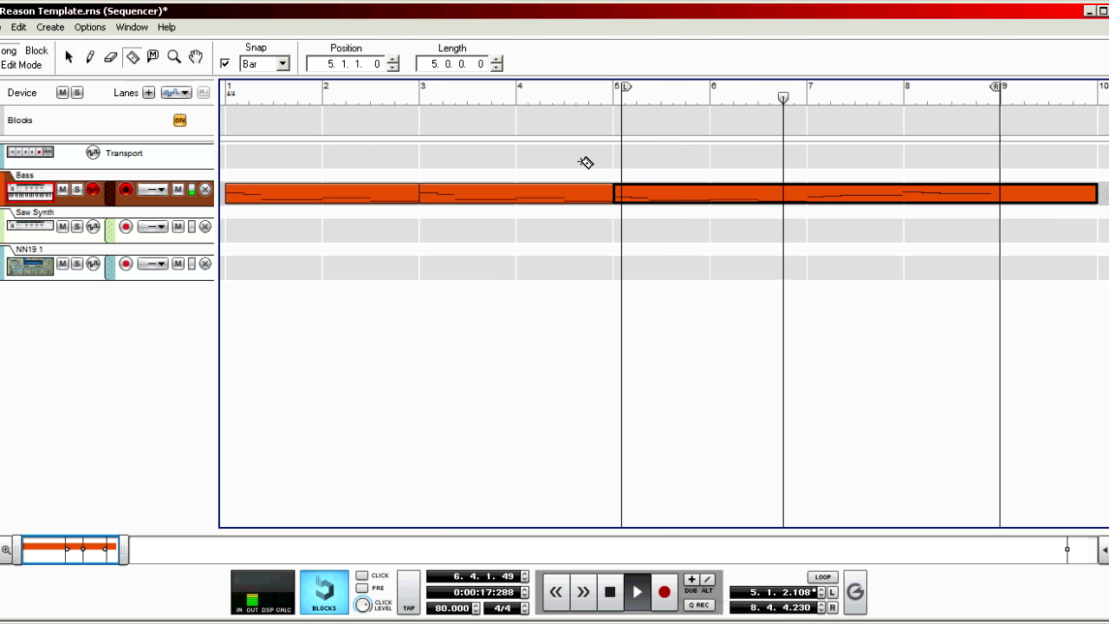
left_click(815, 194)
key("q")
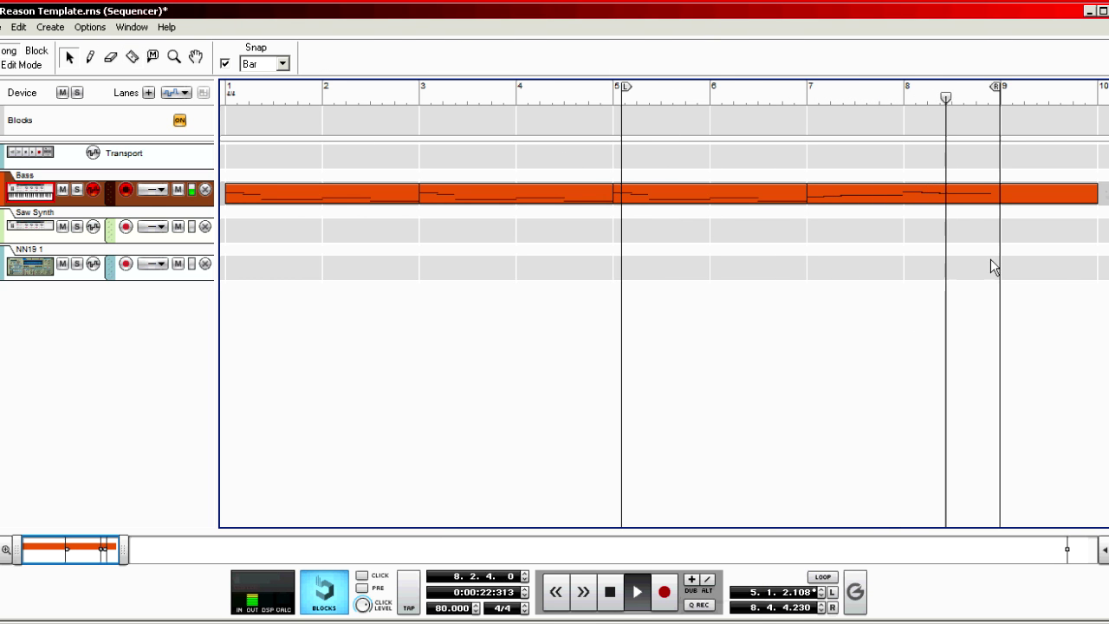
Trim the bass clip at bar 7 to a length of two bars and quantize all of its notes.
double_click(829, 192)
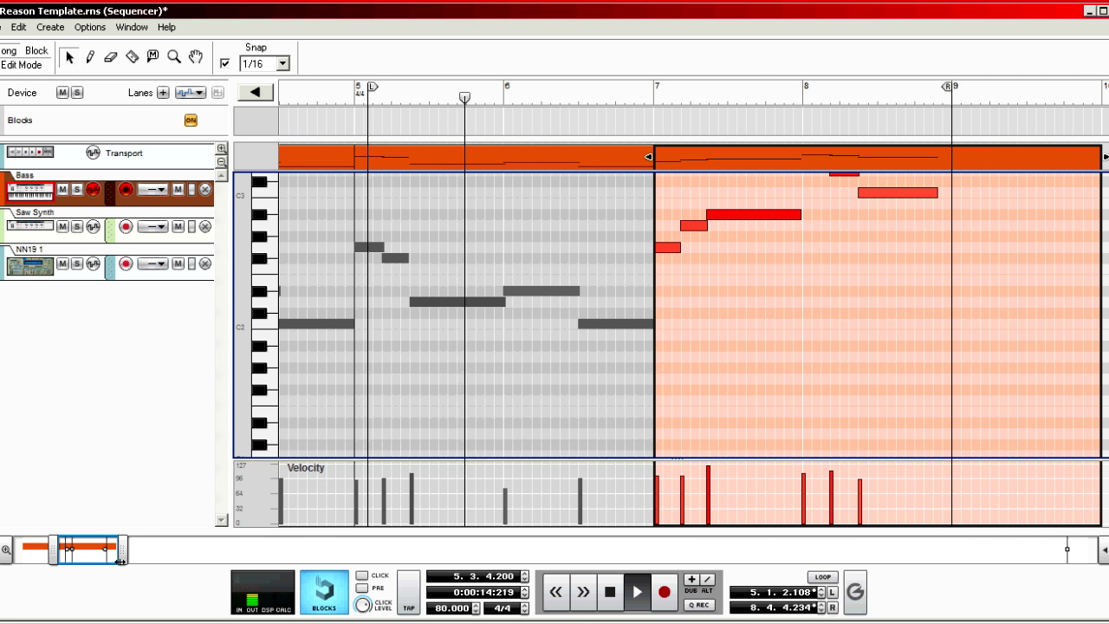
scroll(733, 271, "down", 2)
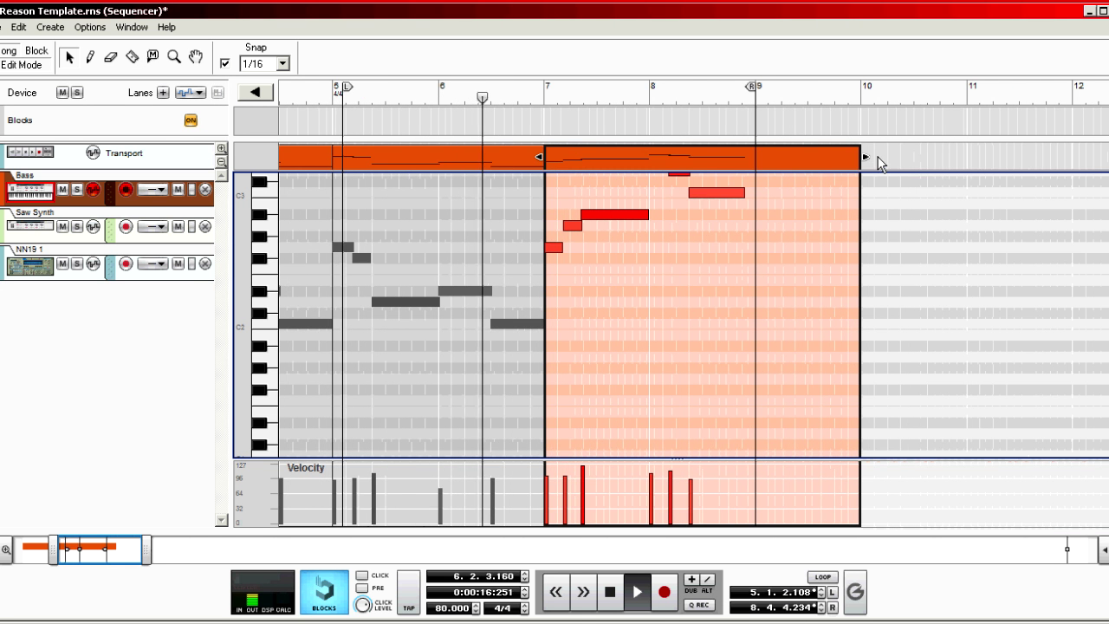
left_click_drag(864, 159, 754, 159)
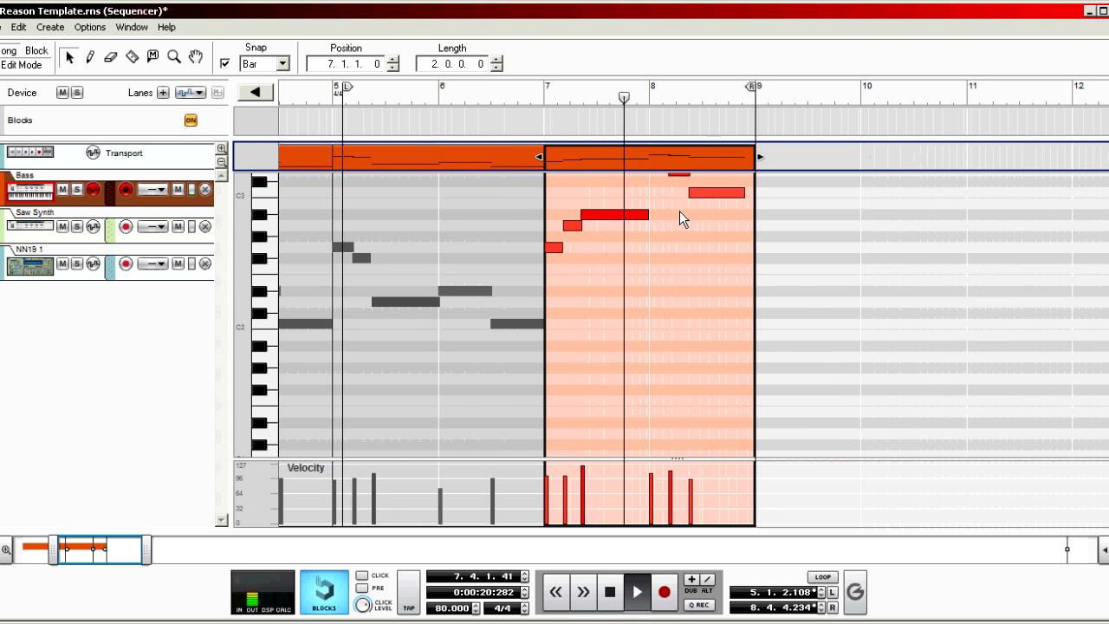
scroll(669, 232, "up", 3)
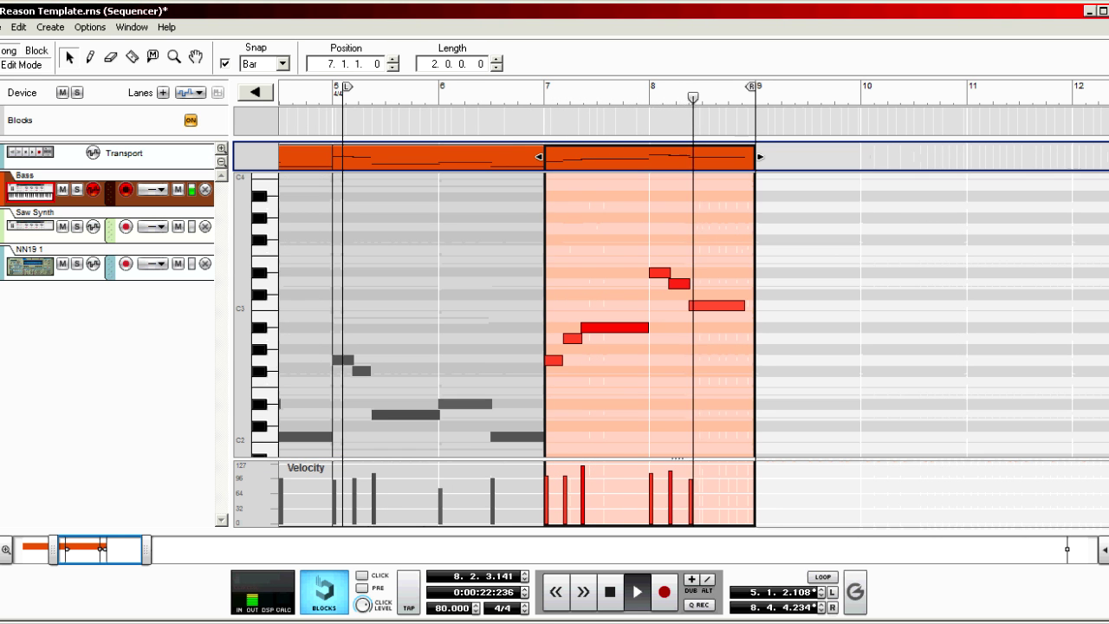
left_click_drag(738, 410, 555, 257)
key("ctrl+k")
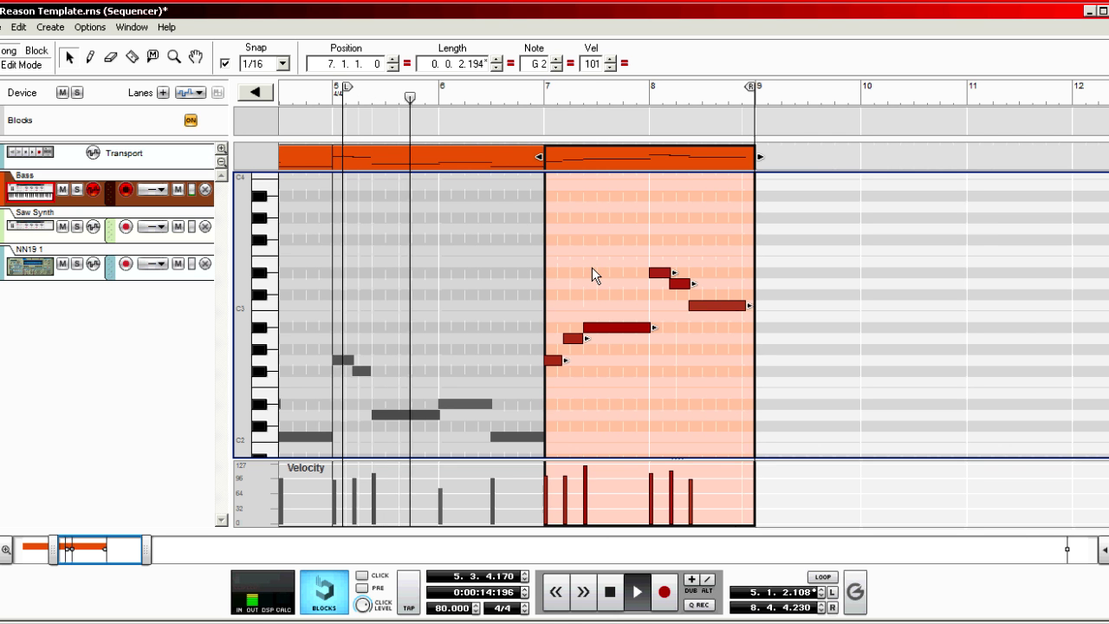
Lengthen the final C3 note of the bass clip at bar 7 so it ends at bar 9, and leave clip editing.
left_click(703, 304)
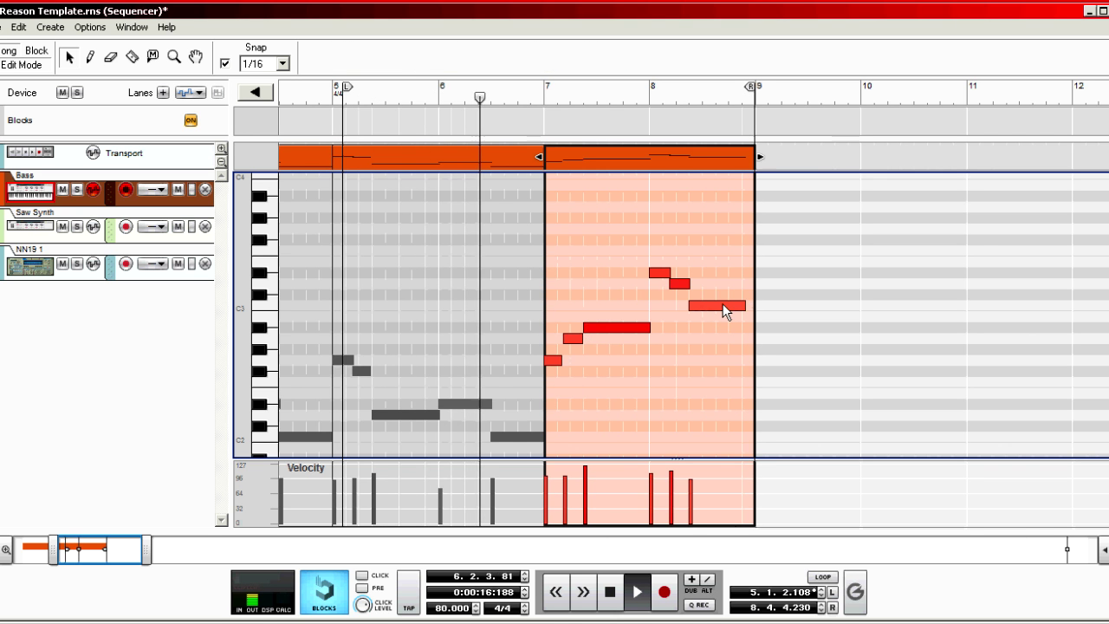
left_click_drag(748, 305, 759, 305)
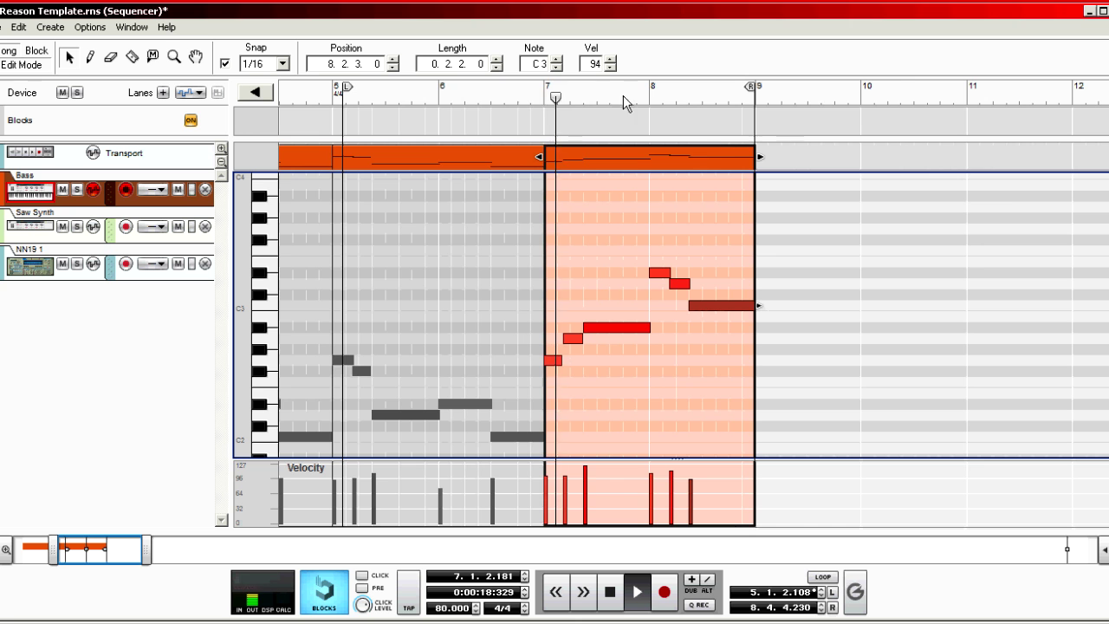
left_click(46, 62)
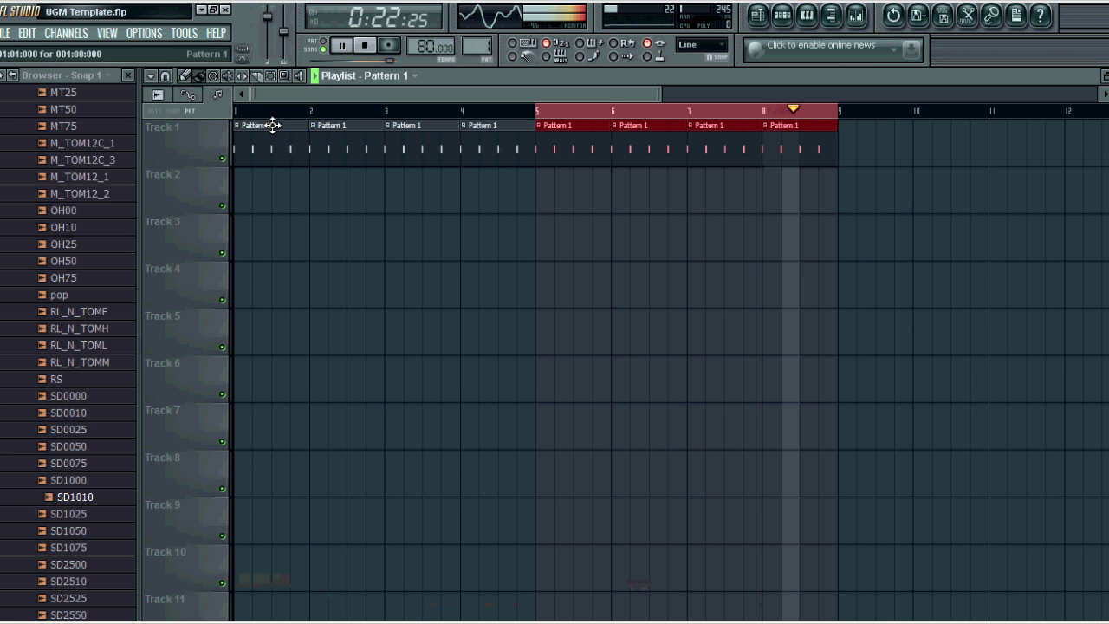
Clear the bar 5 to 9 selection in the FL Studio playlist so the whole eight-bar pattern loops.
left_click(273, 125)
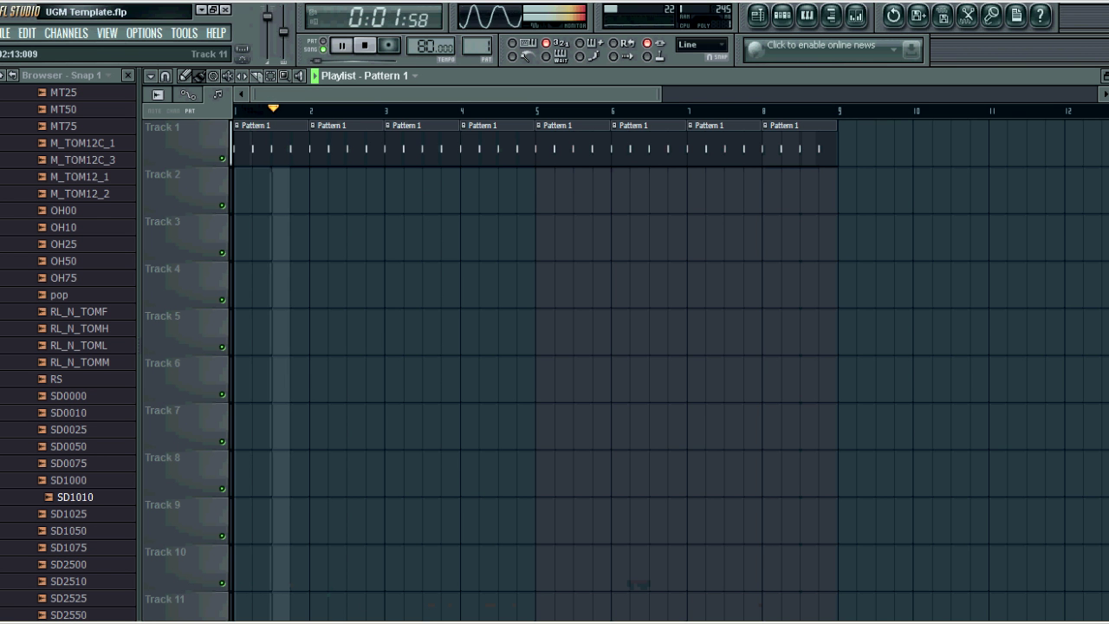
Create a new instrument at the end of the Reason rack, trying out patches from the Strings folder and loading FATORCHSTRINGS.sxt.
key("alt+Tab")
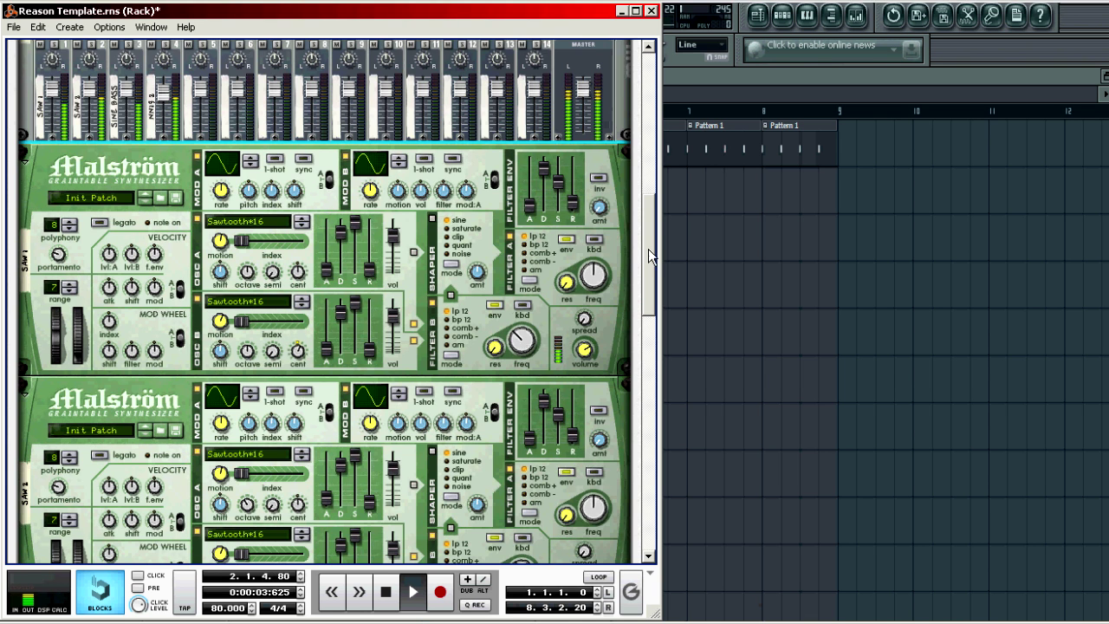
left_click_drag(648, 249, 657, 498)
right_click(508, 517)
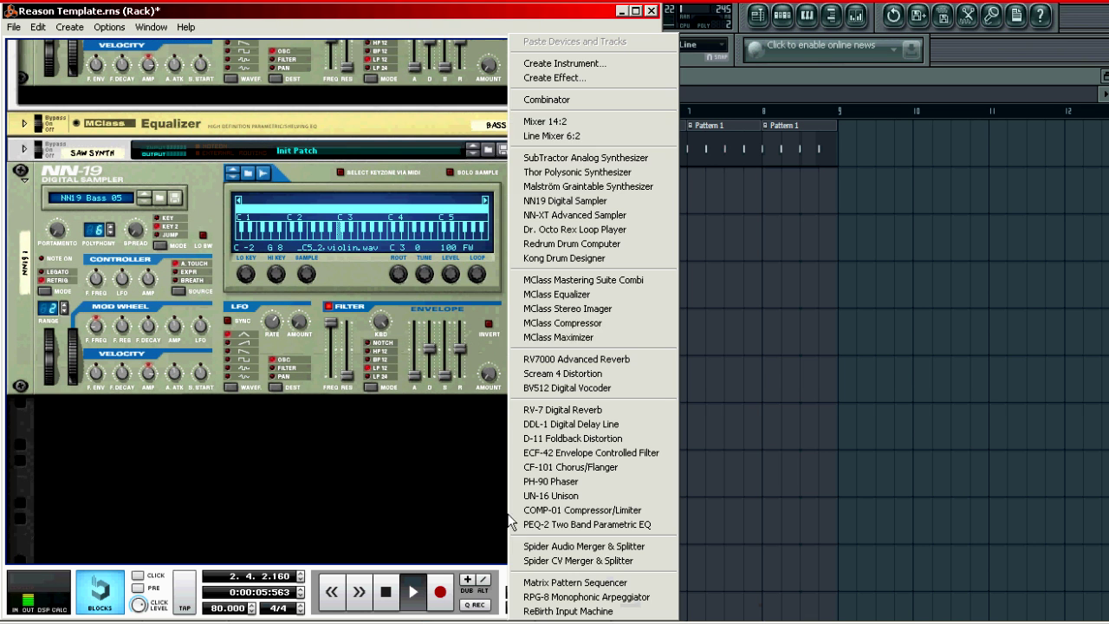
left_click(589, 65)
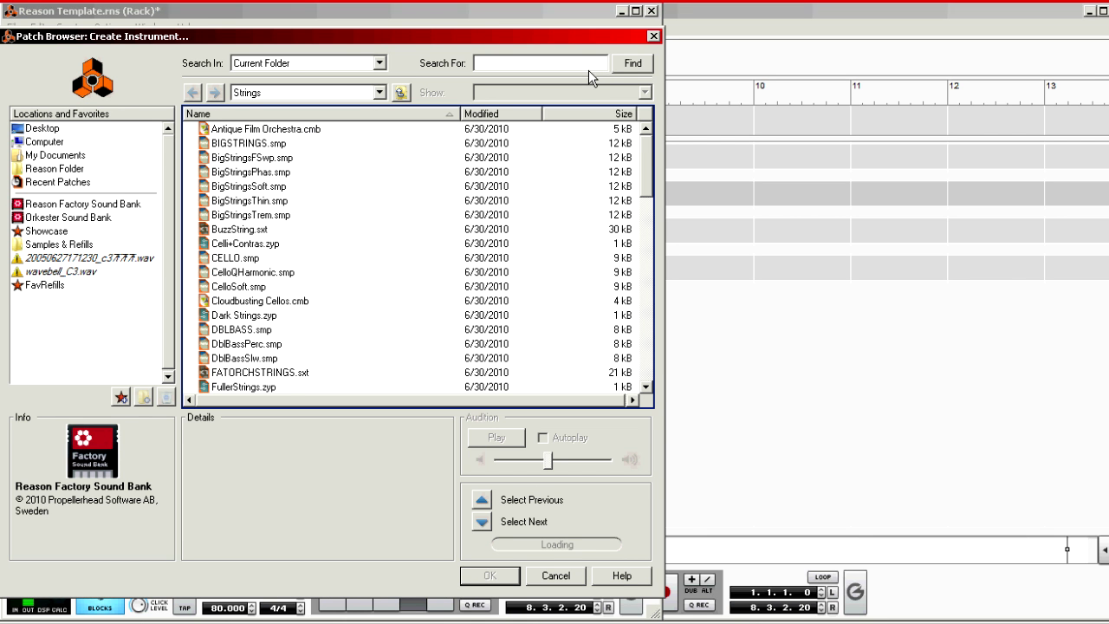
left_click(257, 144)
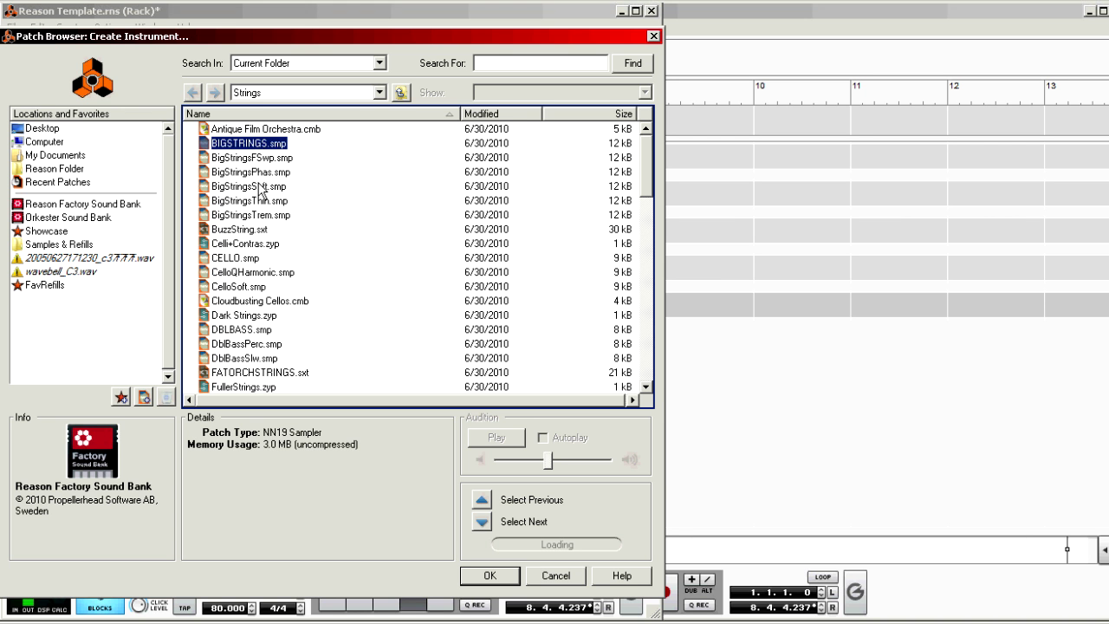
left_click(240, 246)
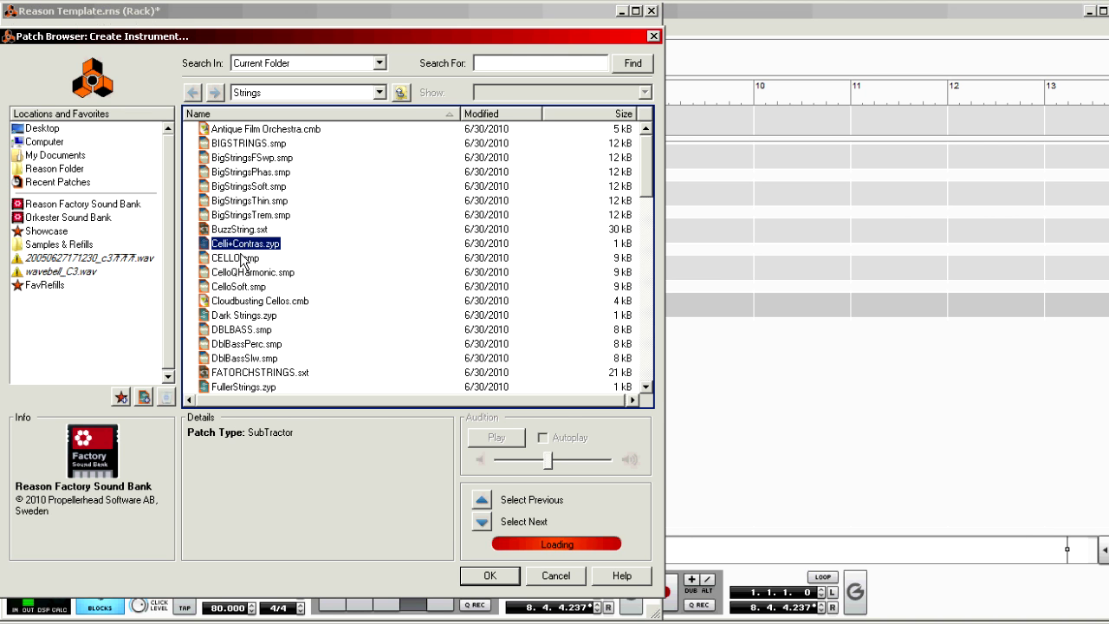
left_click(243, 258)
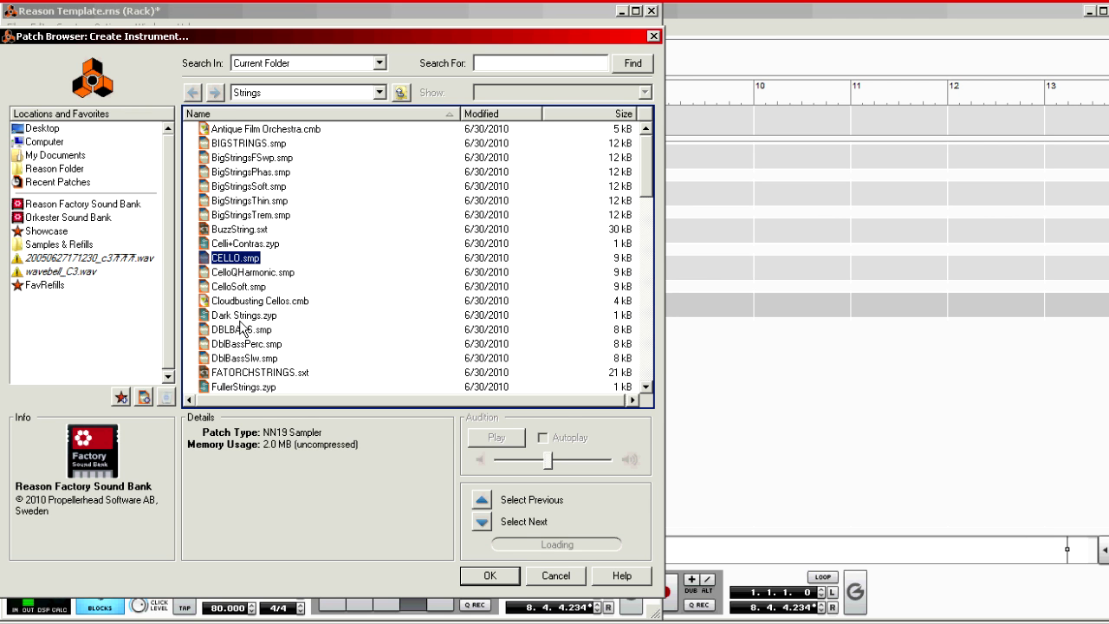
scroll(241, 329, "down", 2)
left_click(254, 291)
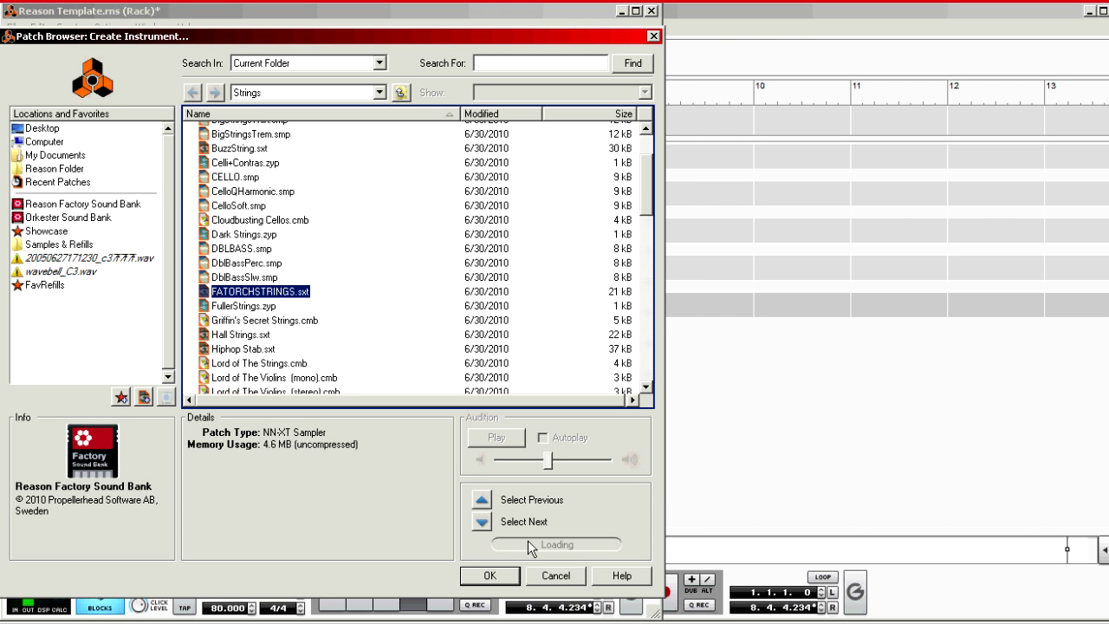
left_click(472, 579)
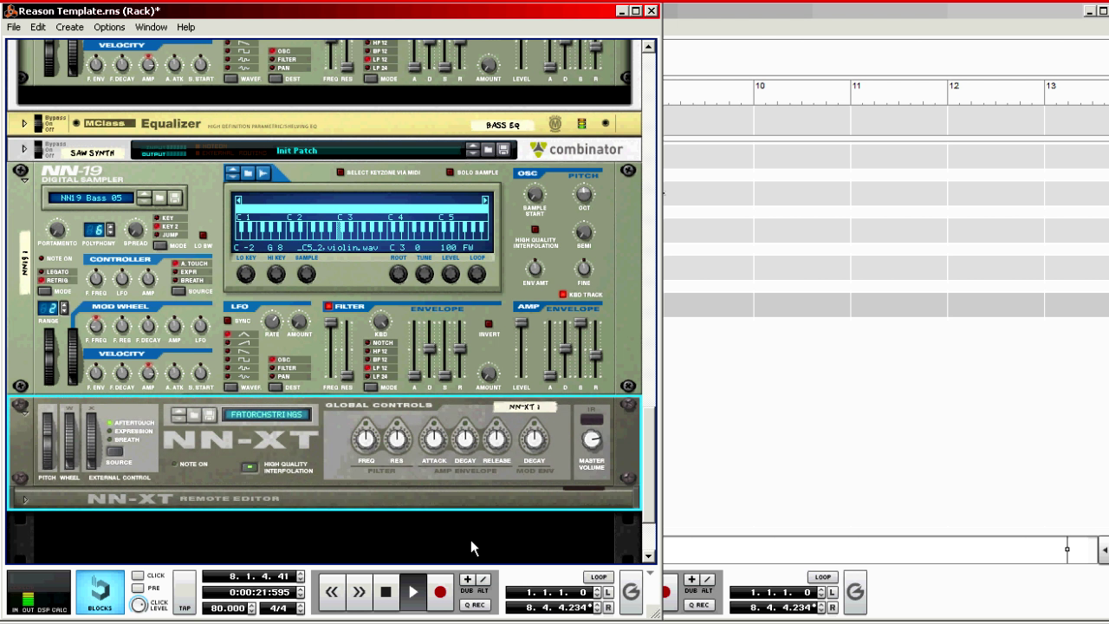
Copy all four bass clips from bars 1 to 9 onto the NN-XT 1 track in the Reason sequencer.
left_click(750, 32)
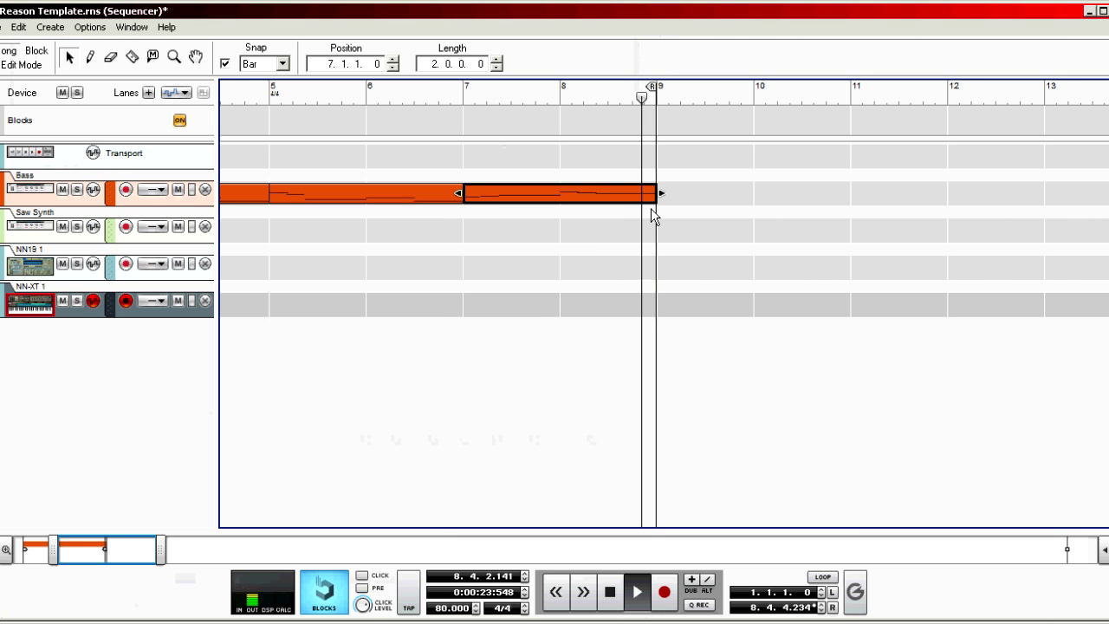
key("ctrl+a")
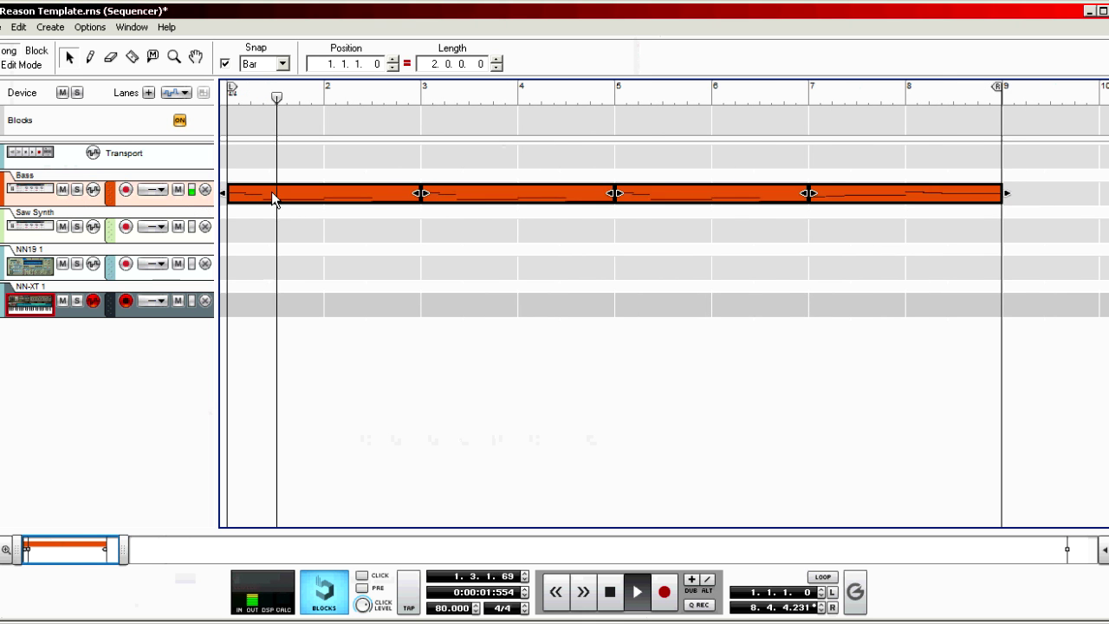
left_click(272, 197)
left_click_drag(1060, 182, 288, 298)
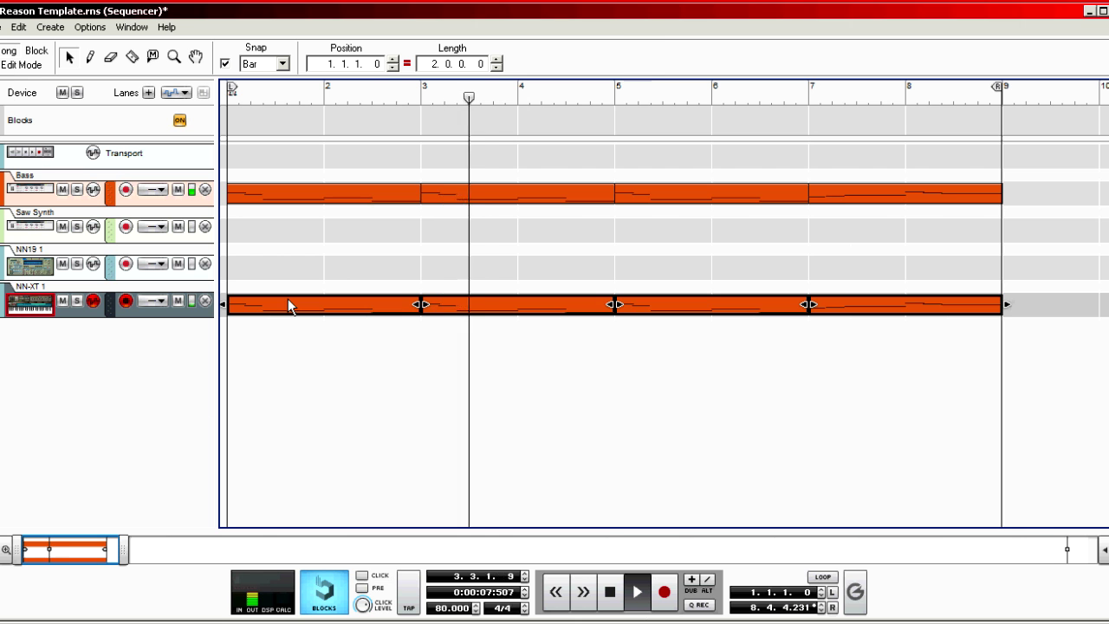
Lower the NN-XT 1 channel's level to 50 in the main rack mixer.
key("F6")
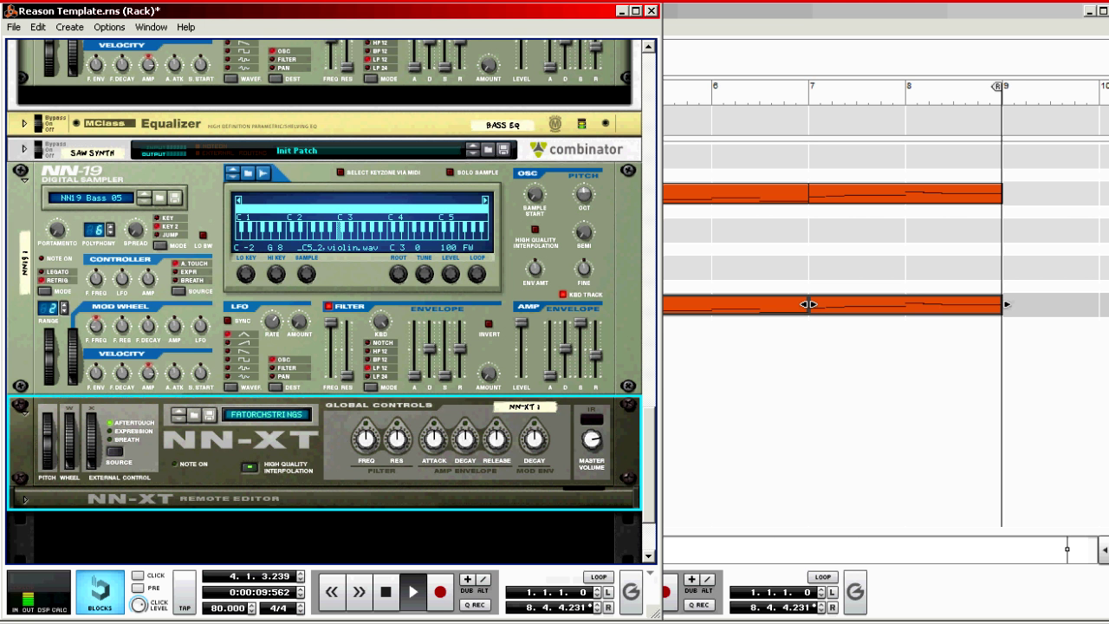
left_click(651, 91)
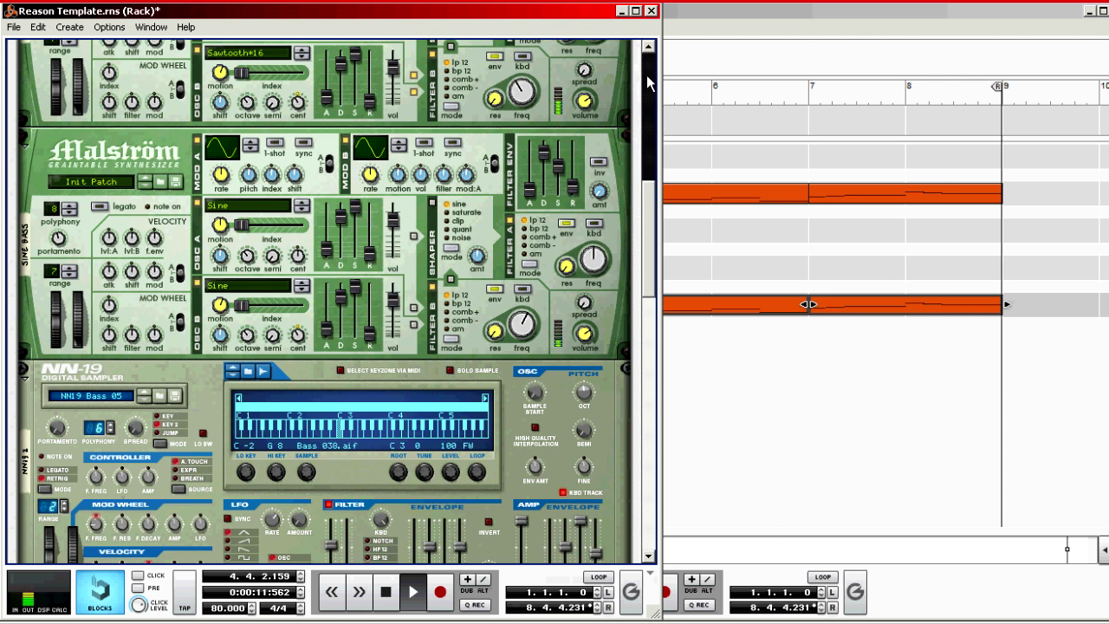
left_click(651, 82)
left_click_drag(170, 276, 167, 295)
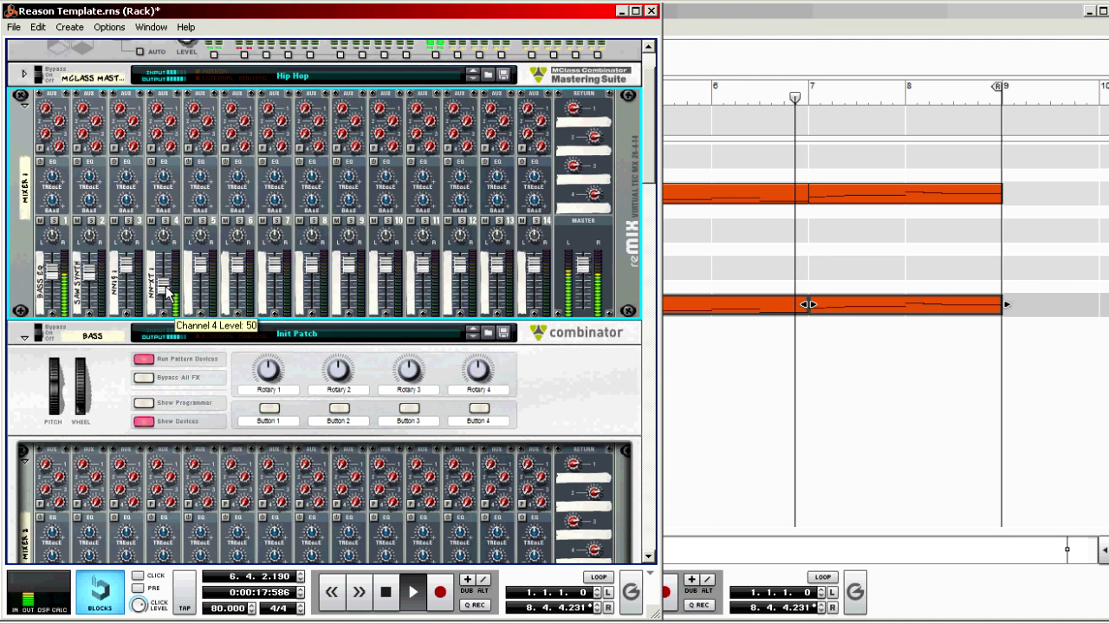
Add a new note lane to the NN-XT 1 track and record a melody on it from bar 4 into bar 7.
left_click(781, 23)
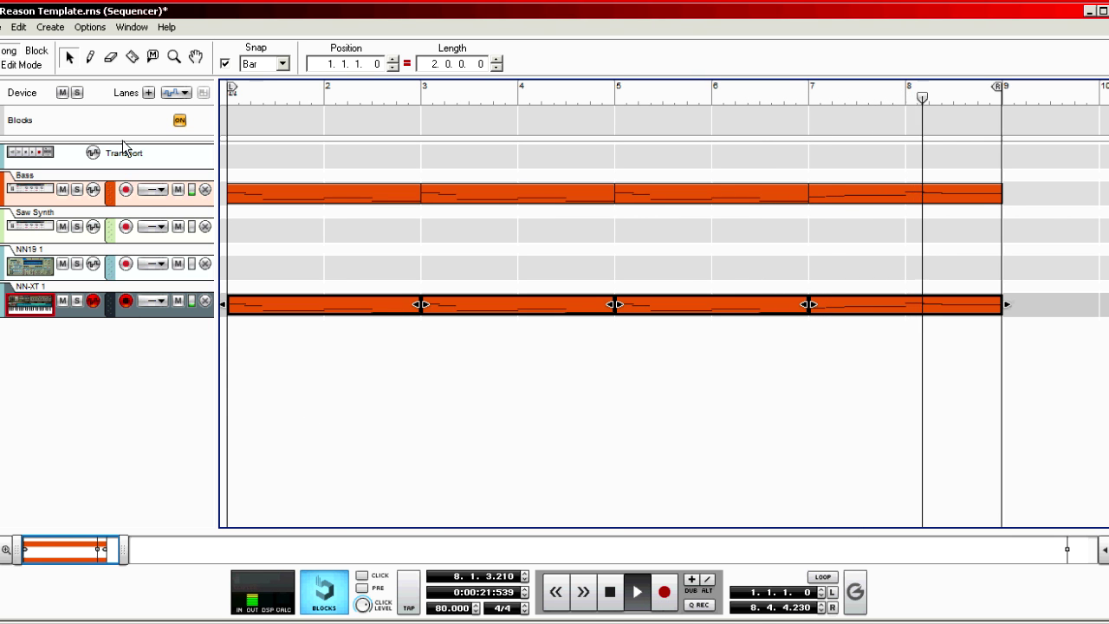
left_click(240, 208)
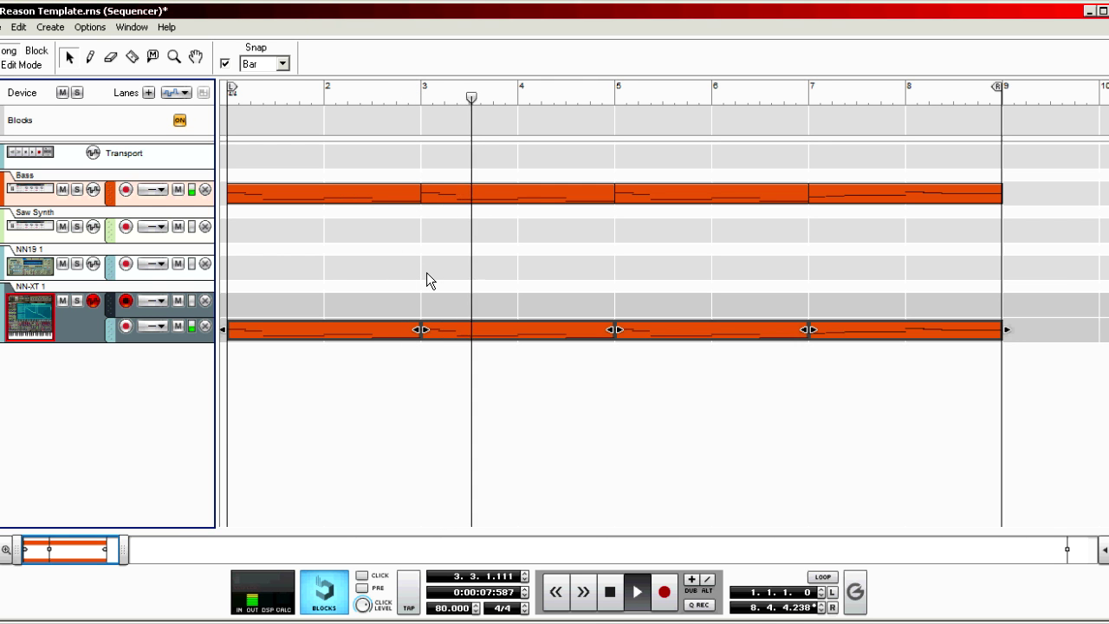
left_click(664, 592)
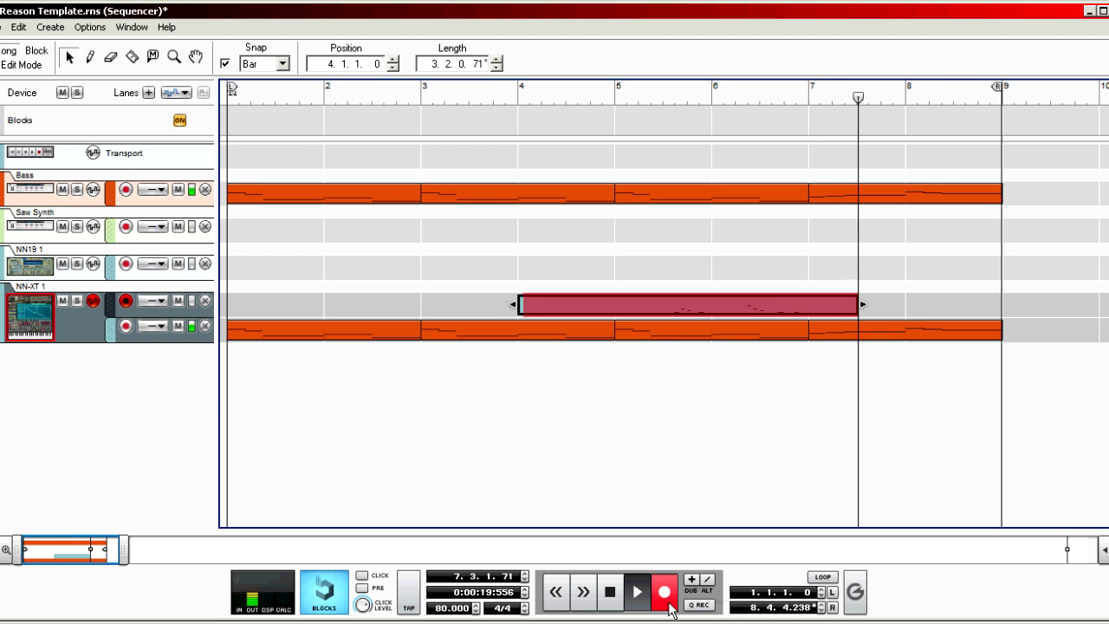
left_click(668, 598)
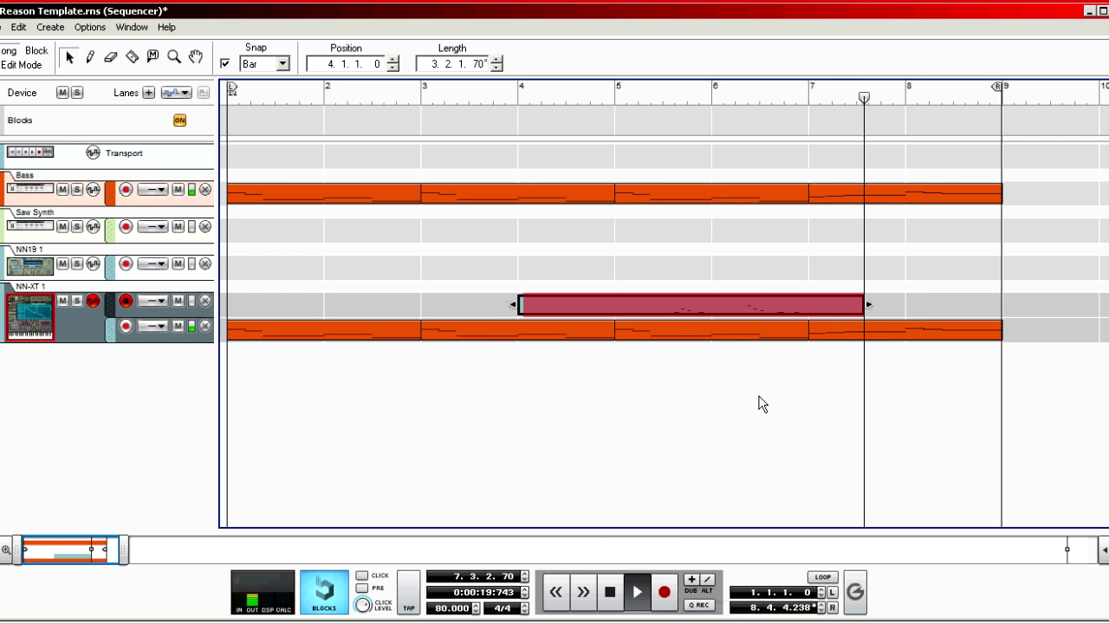
Open the recorded melody clip for editing and quantize all of its notes.
double_click(726, 305)
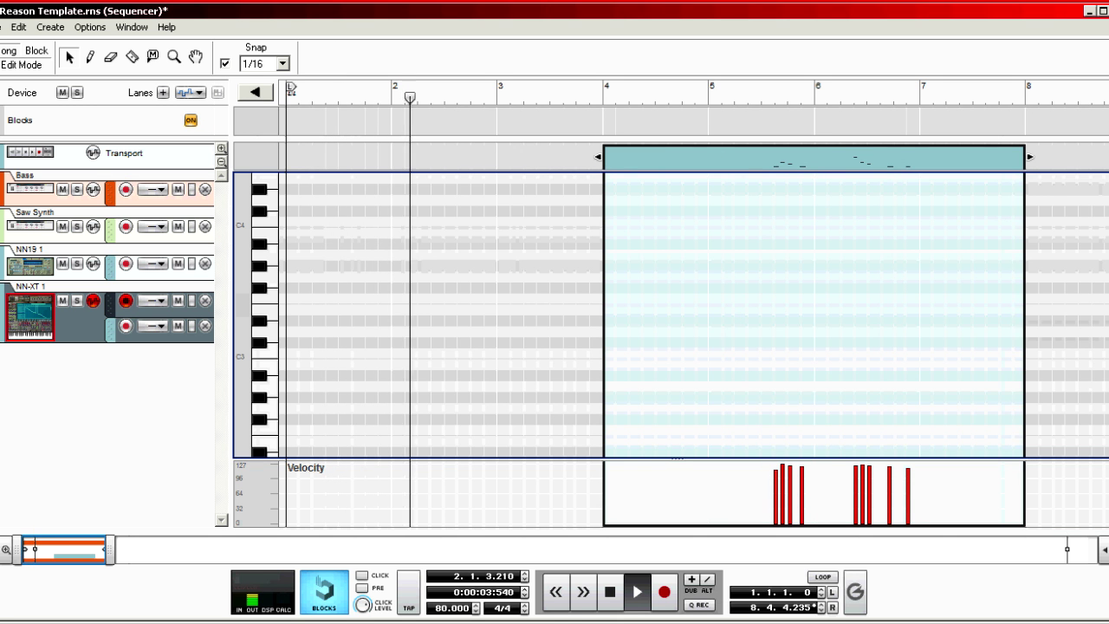
scroll(866, 234, "up", 5)
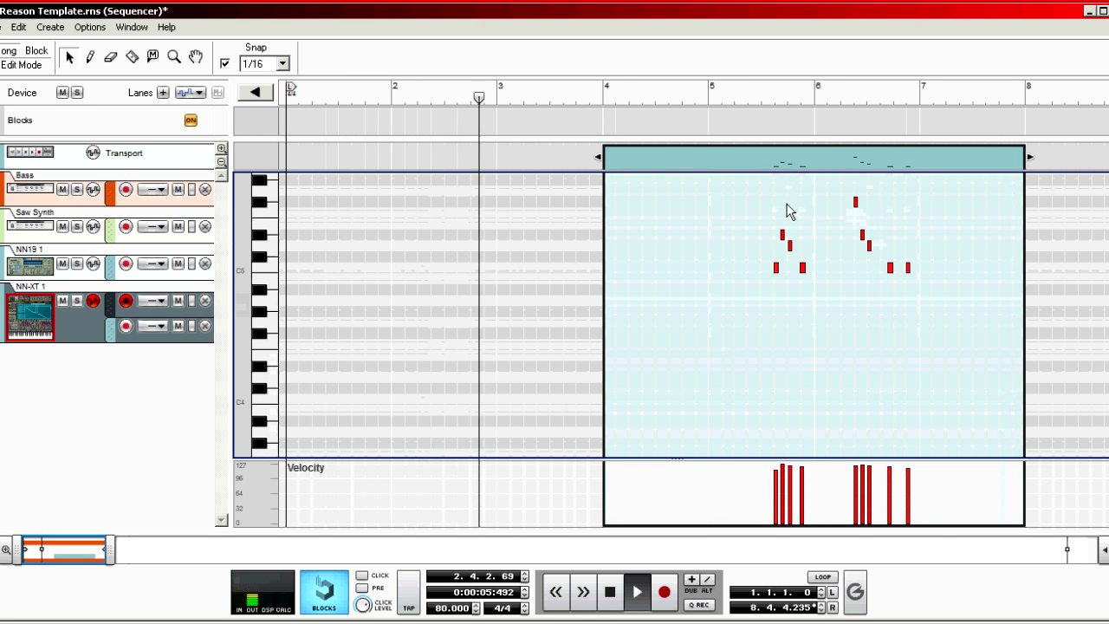
left_click_drag(763, 197, 923, 255)
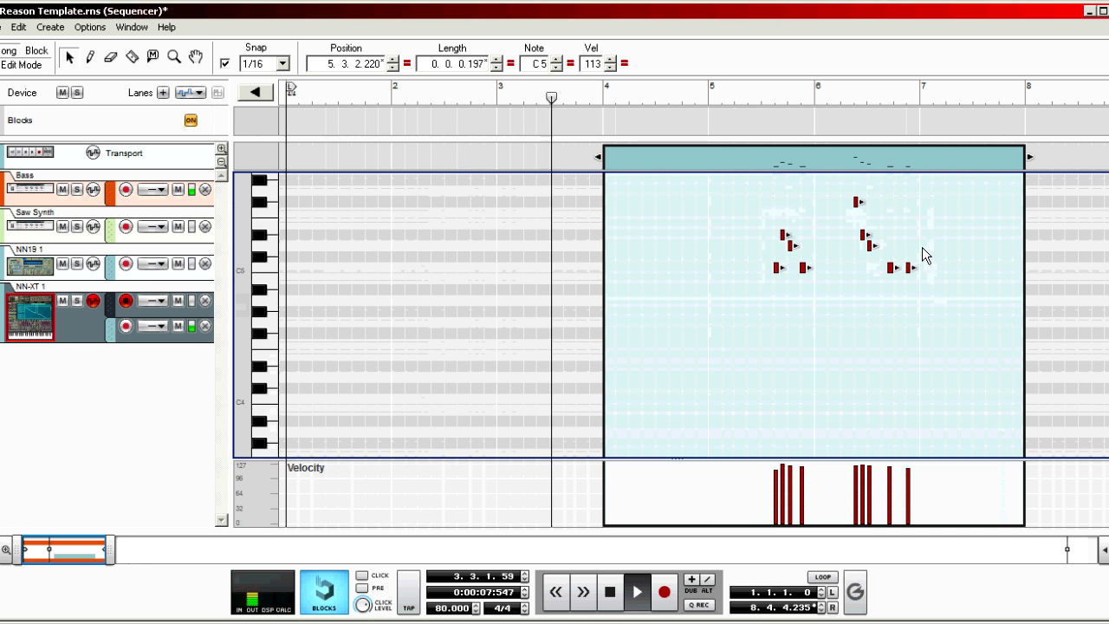
key("ctrl+k")
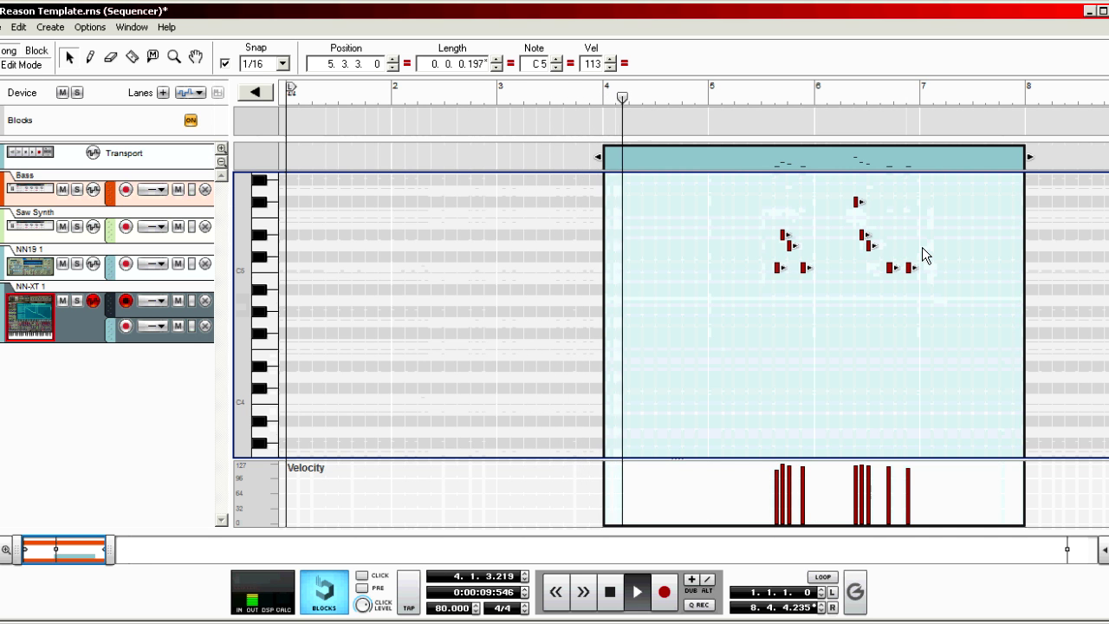
Trim the melody clip to start at bar 5 with a length of two bars, and leave clip editing.
left_click_drag(598, 157, 708, 157)
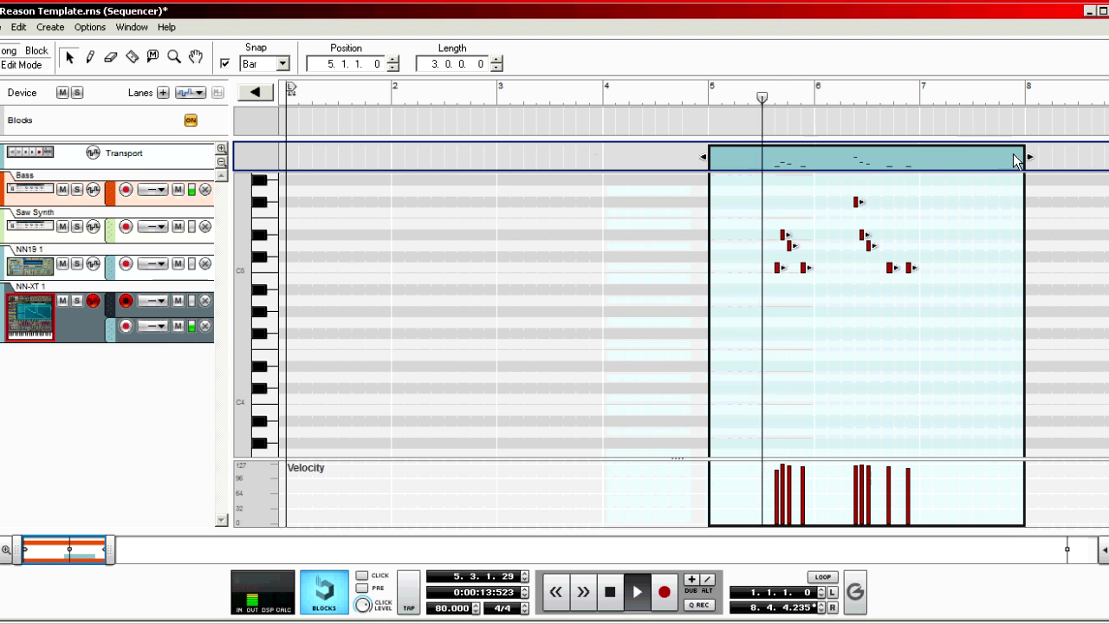
left_click_drag(986, 163, 924, 165)
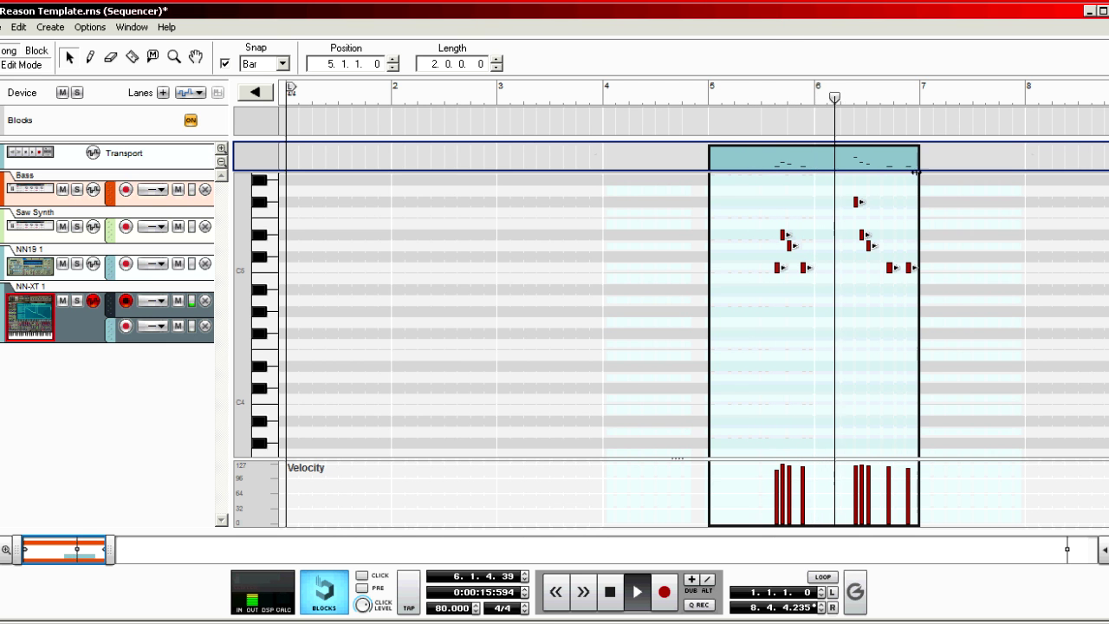
scroll(1104, 326, "up", 2)
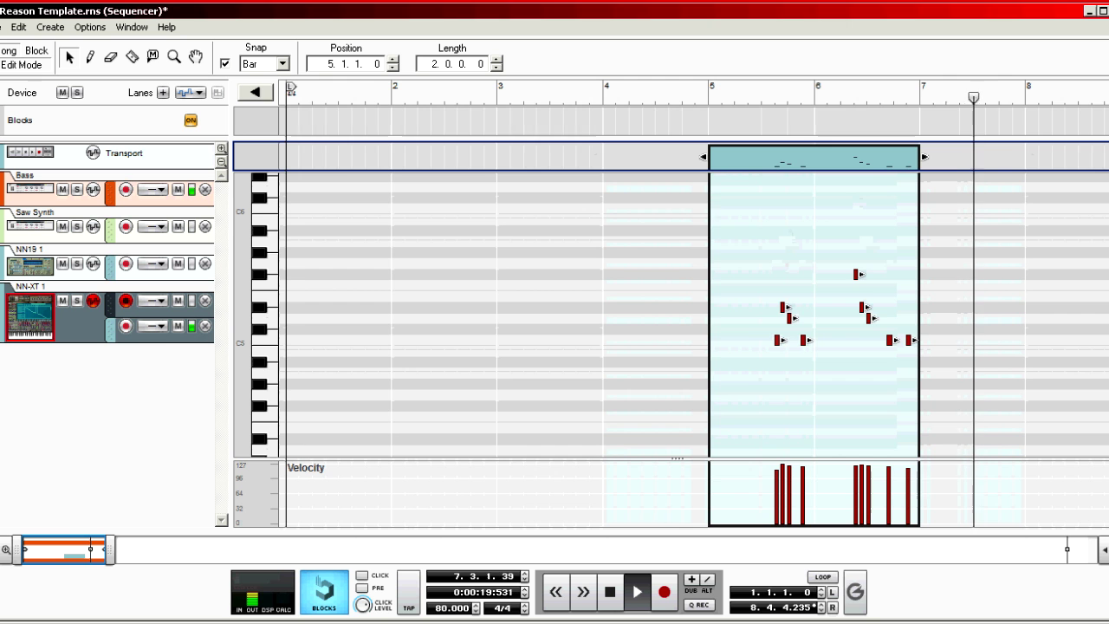
left_click(22, 64)
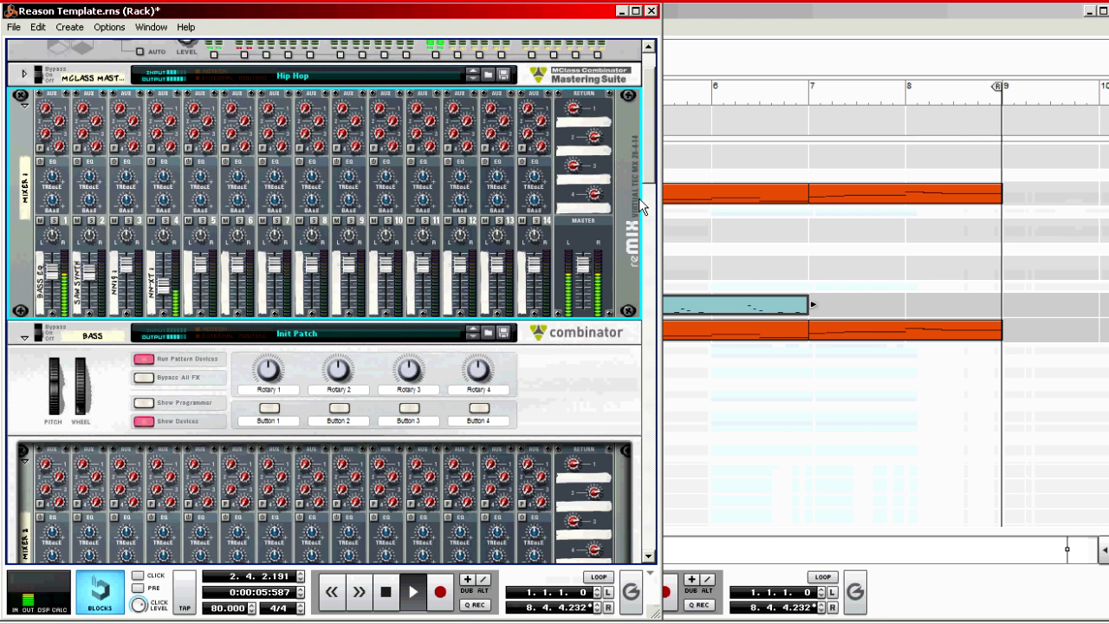
Move the two-bar melody clip at bar 5 from the NN-XT 1 track to the Saw Synth track.
left_click_drag(654, 178, 635, 517)
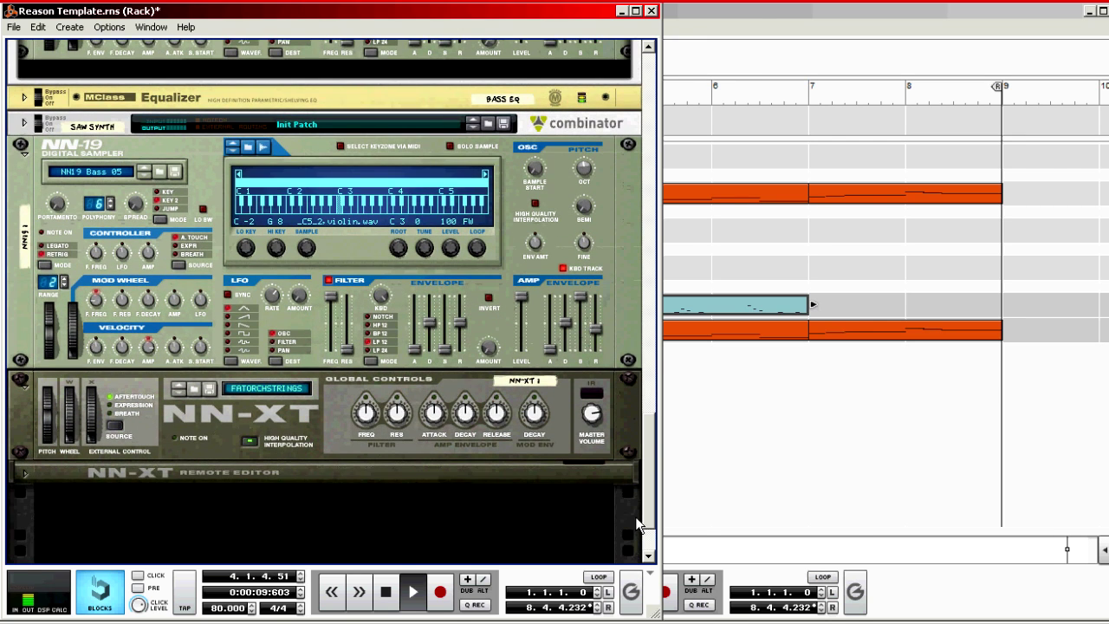
left_click(761, 27)
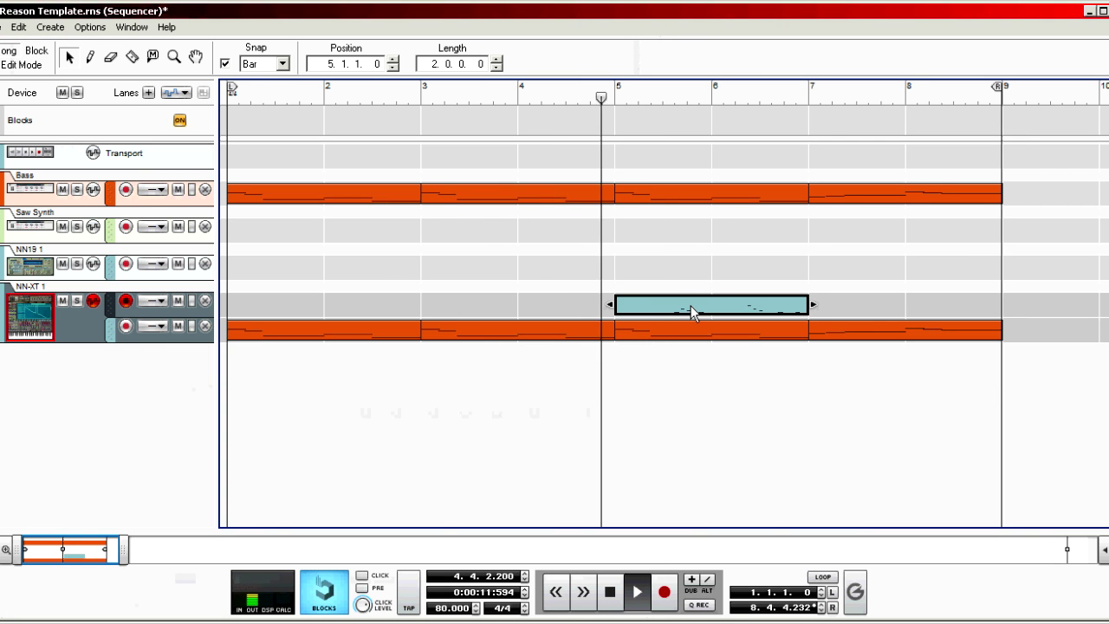
left_click_drag(691, 305, 684, 242)
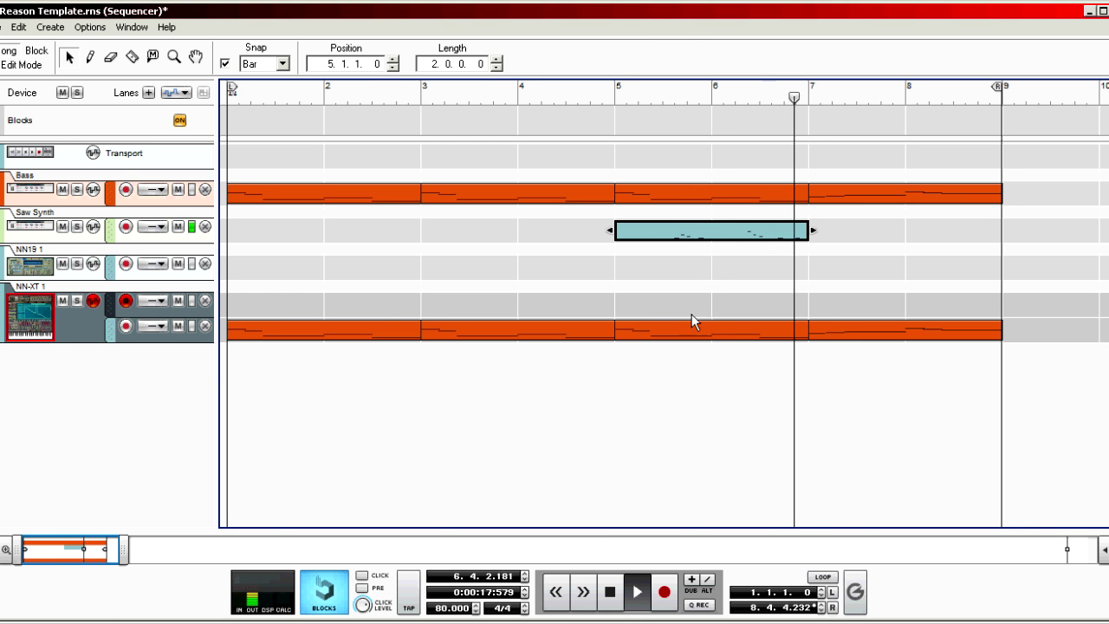
Lower the Saw Synth channel's level in the main rack mixer.
key("alt+Tab")
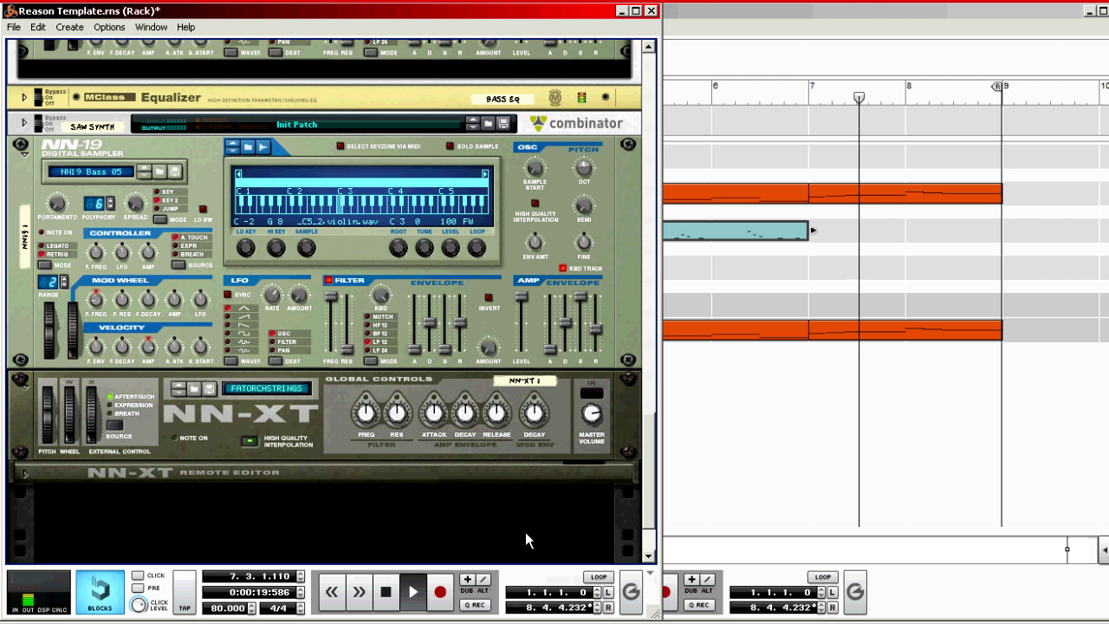
left_click_drag(649, 438, 613, 93)
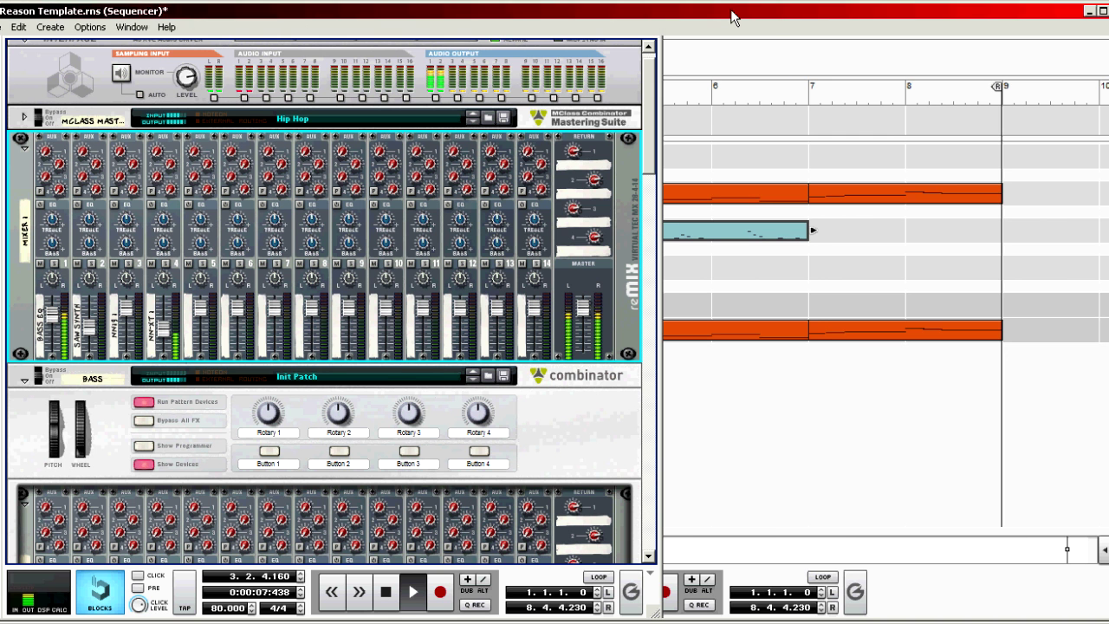
Create a new sampler instrument at the end of the rack using the CELLO.smp strings patch.
left_click(731, 11)
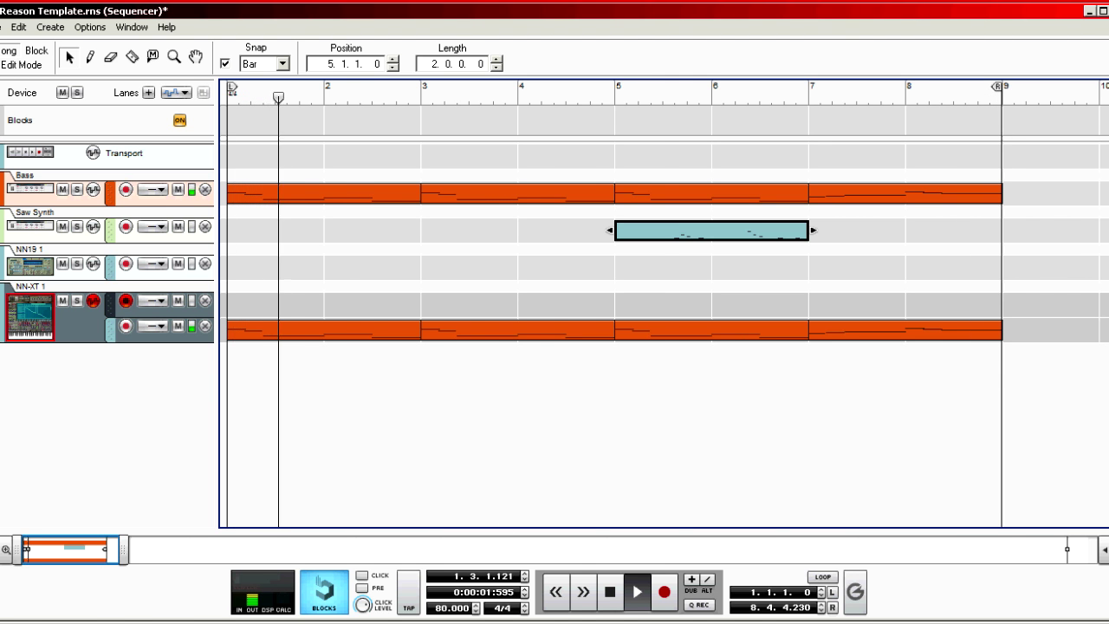
key("alt+Tab")
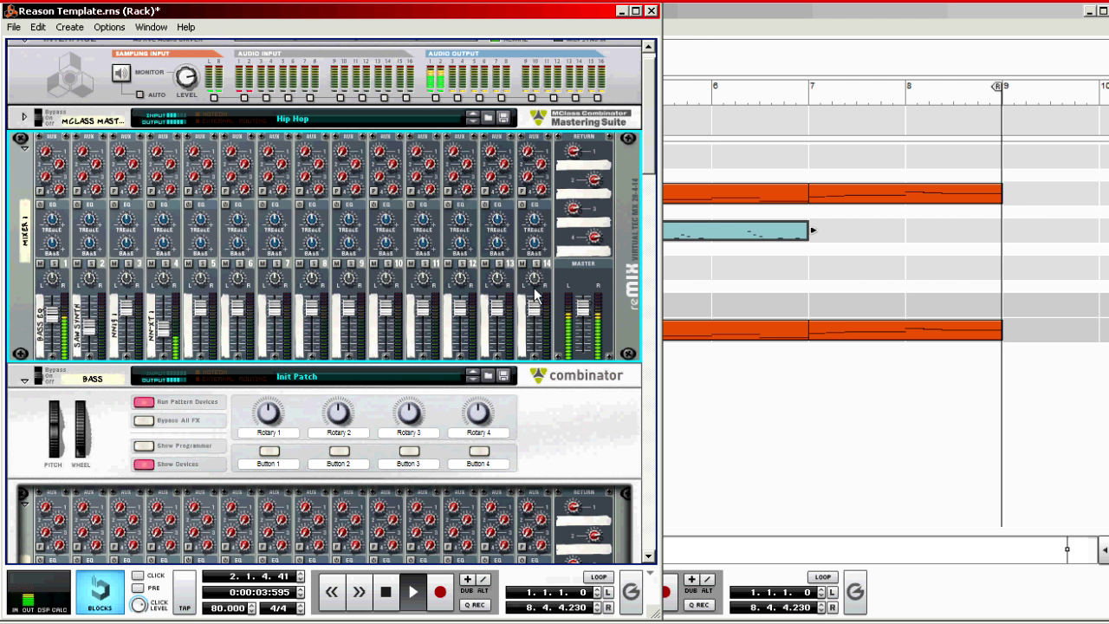
left_click_drag(648, 143, 623, 536)
right_click(556, 499)
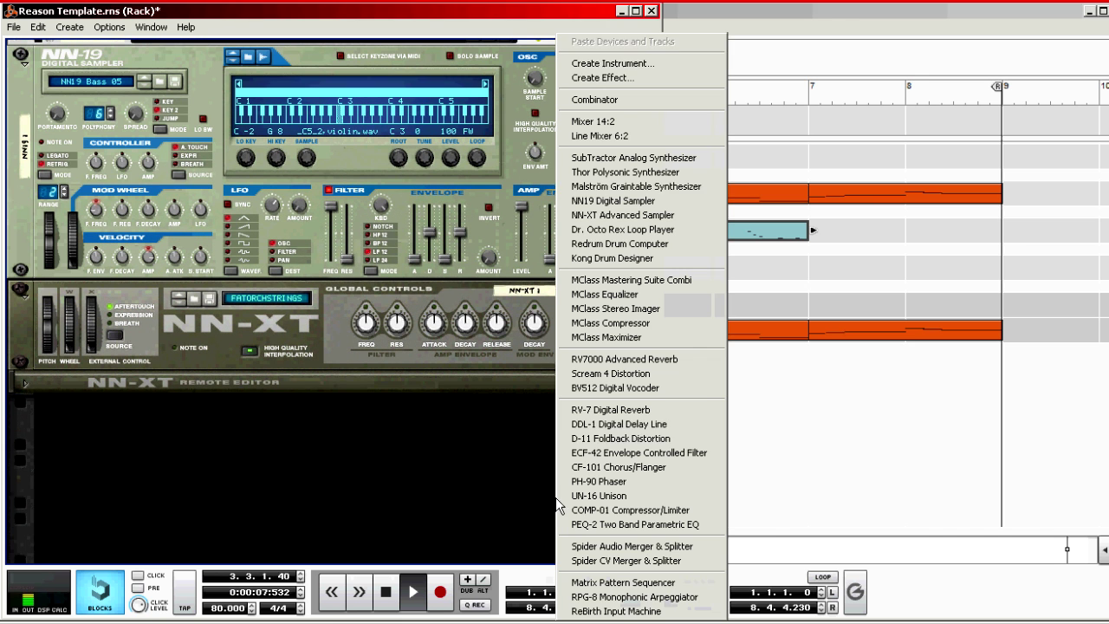
left_click(651, 66)
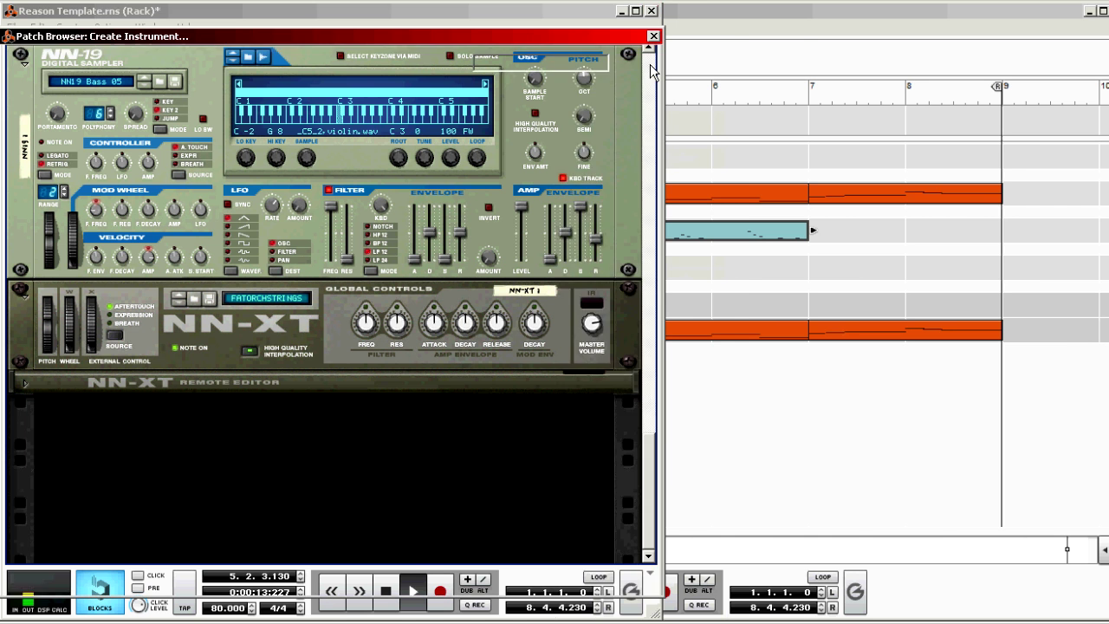
left_click(253, 264)
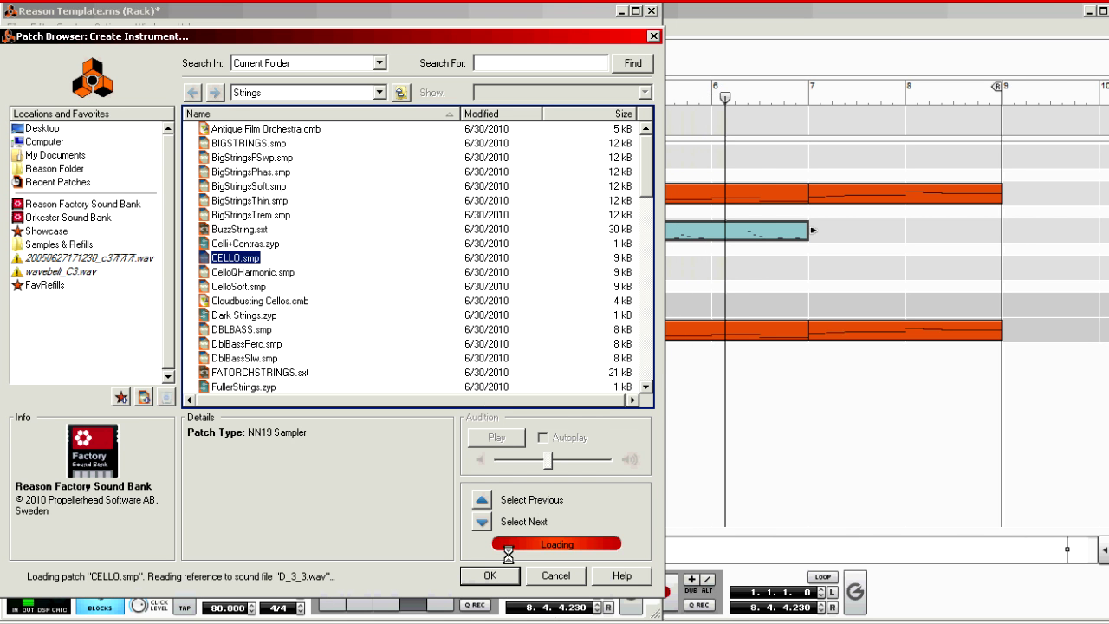
left_click(487, 575)
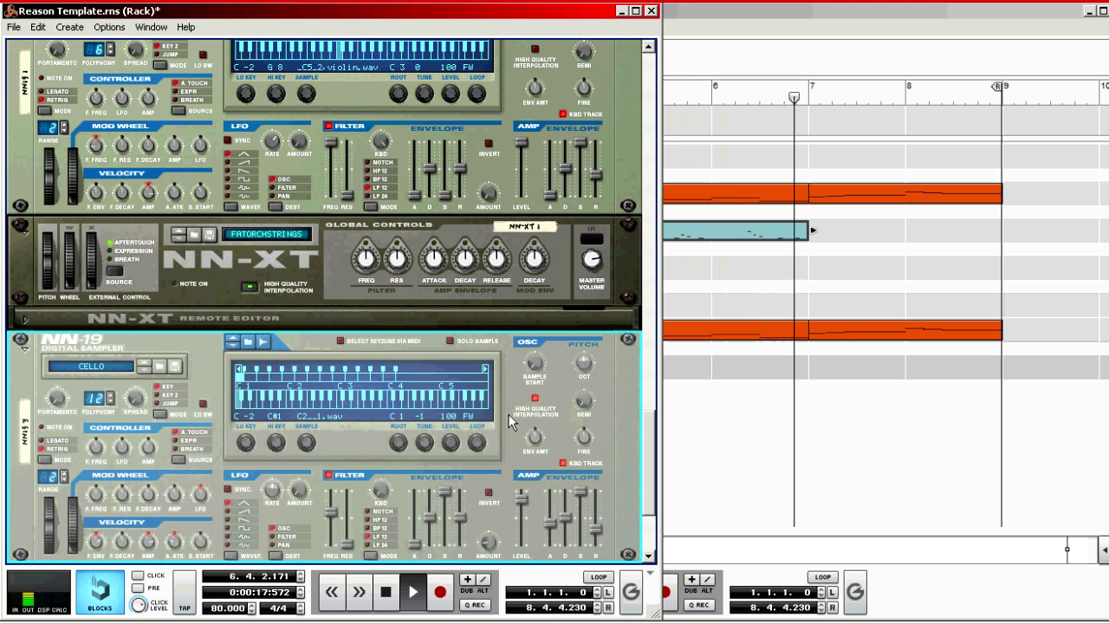
Copy the NN-XT 1 track's four bass-line clips onto the NN19 3 cello track and lower the cello's level in the main mixer.
left_click(714, 15)
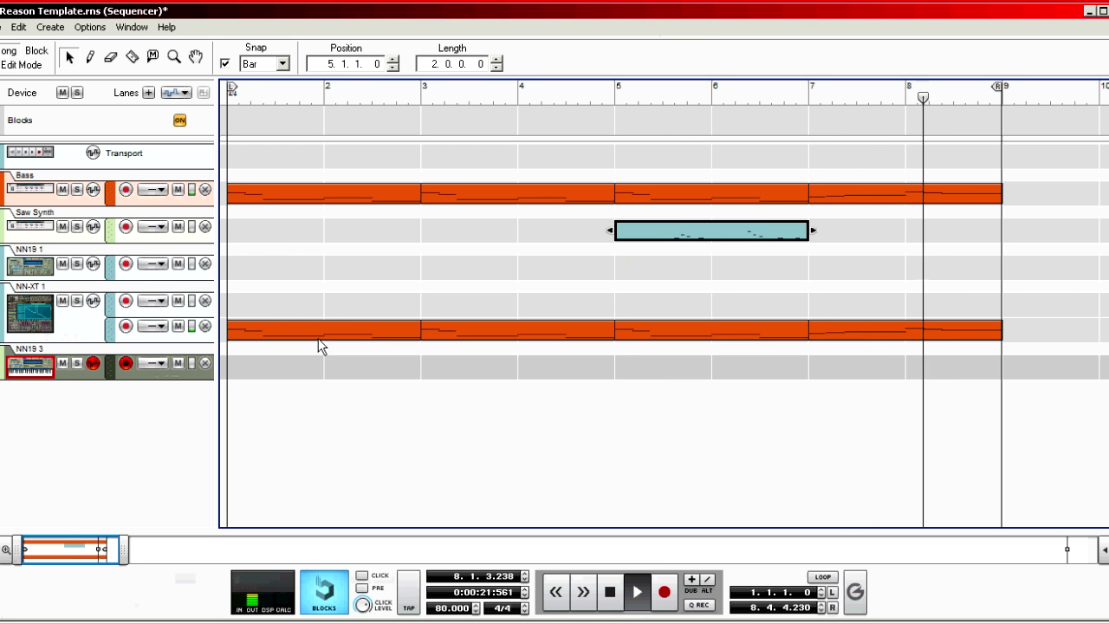
left_click_drag(1052, 331, 317, 372)
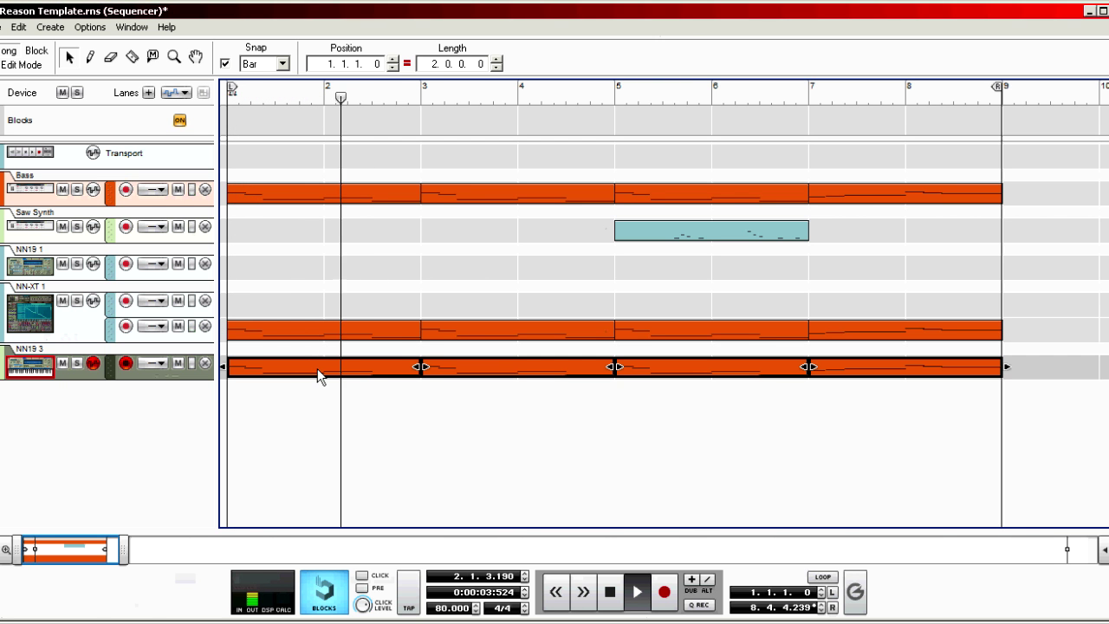
key("alt+Tab")
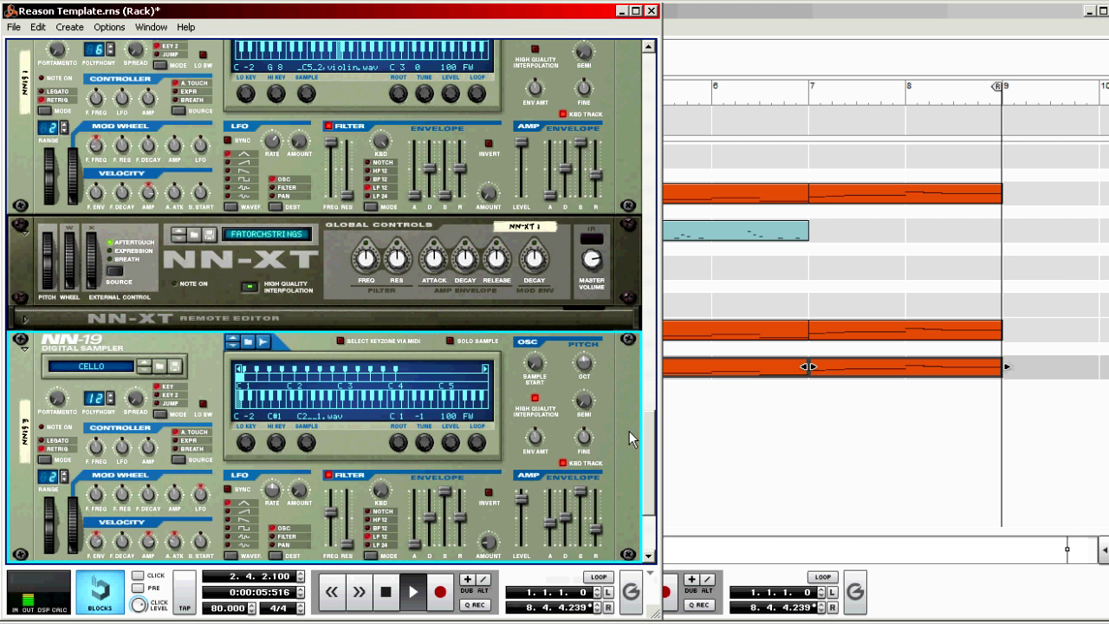
scroll(643, 79, "up", 15)
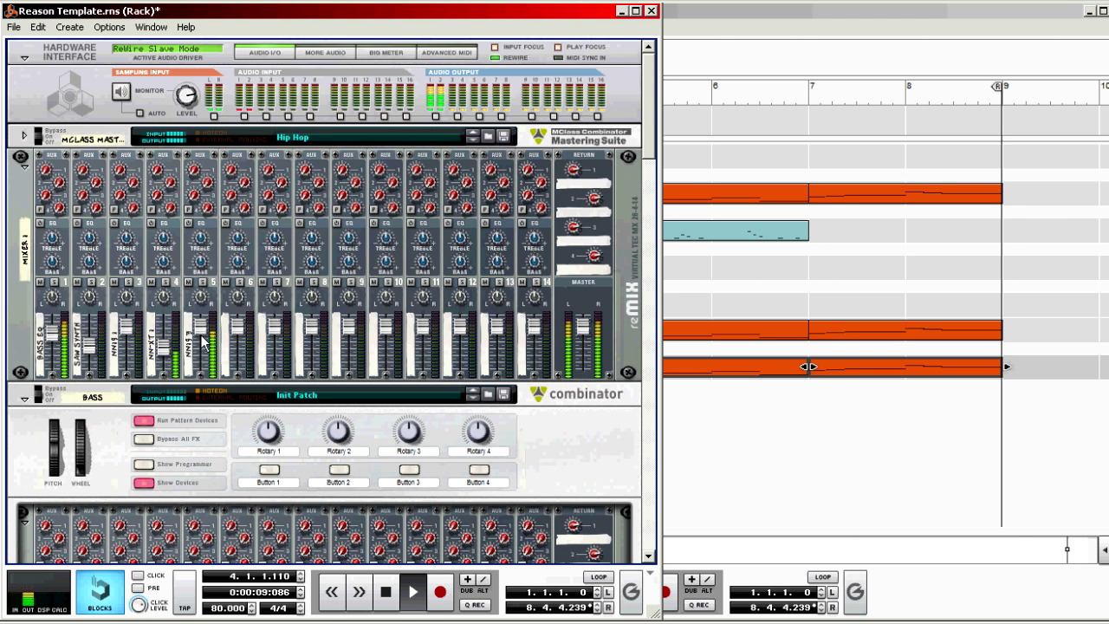
left_click_drag(204, 342, 200, 351)
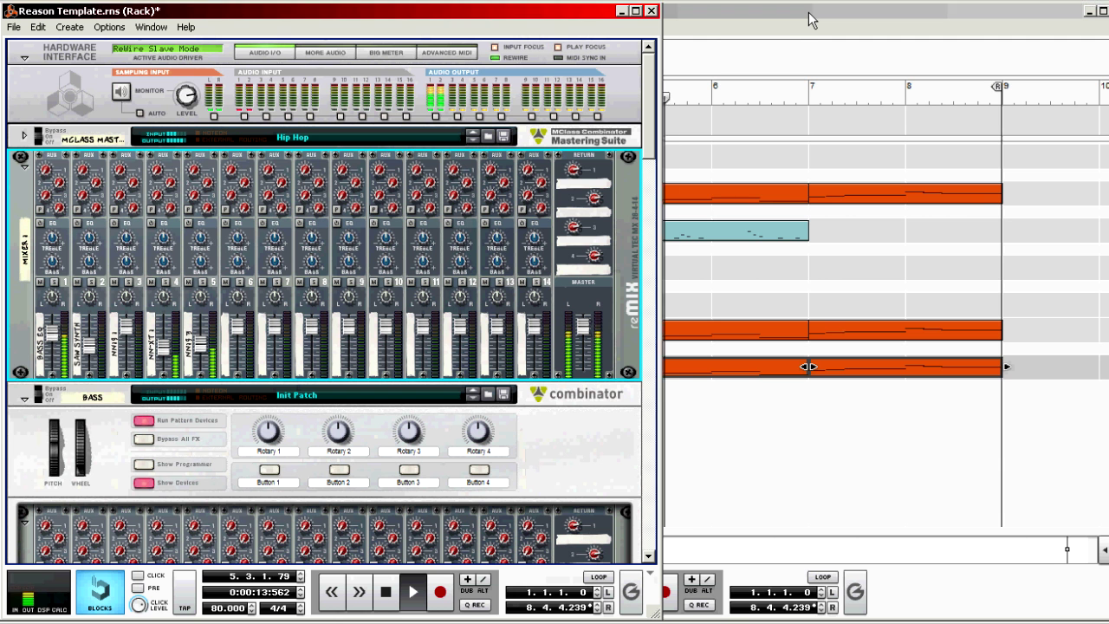
Set the cello sampler's oscillator octave to 5 and return to the sequencer.
left_click_drag(652, 99, 651, 494)
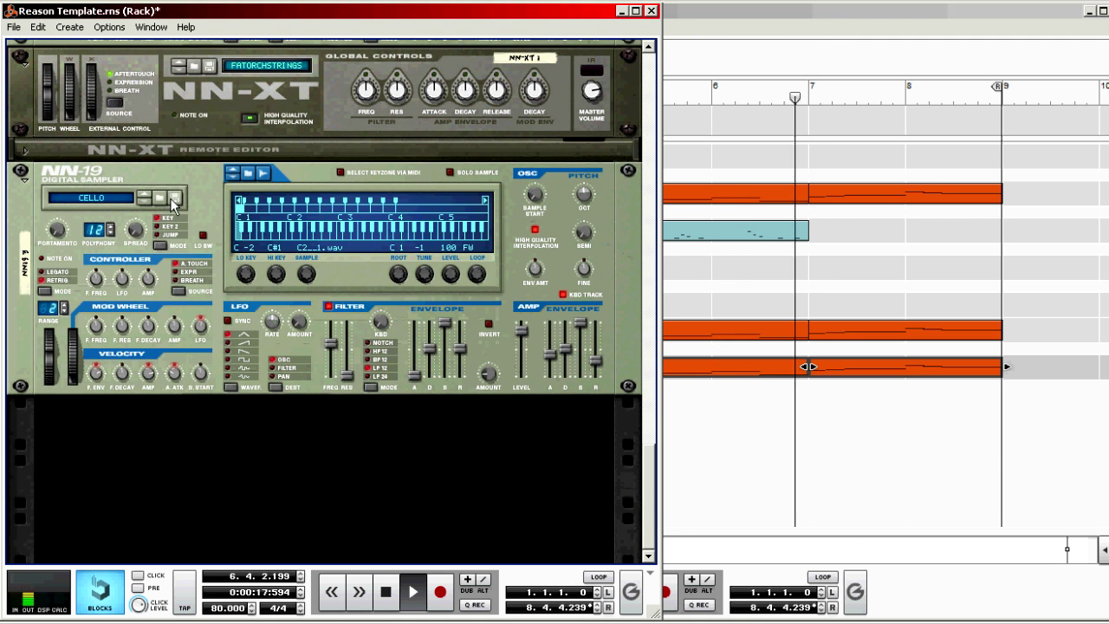
left_click(582, 194)
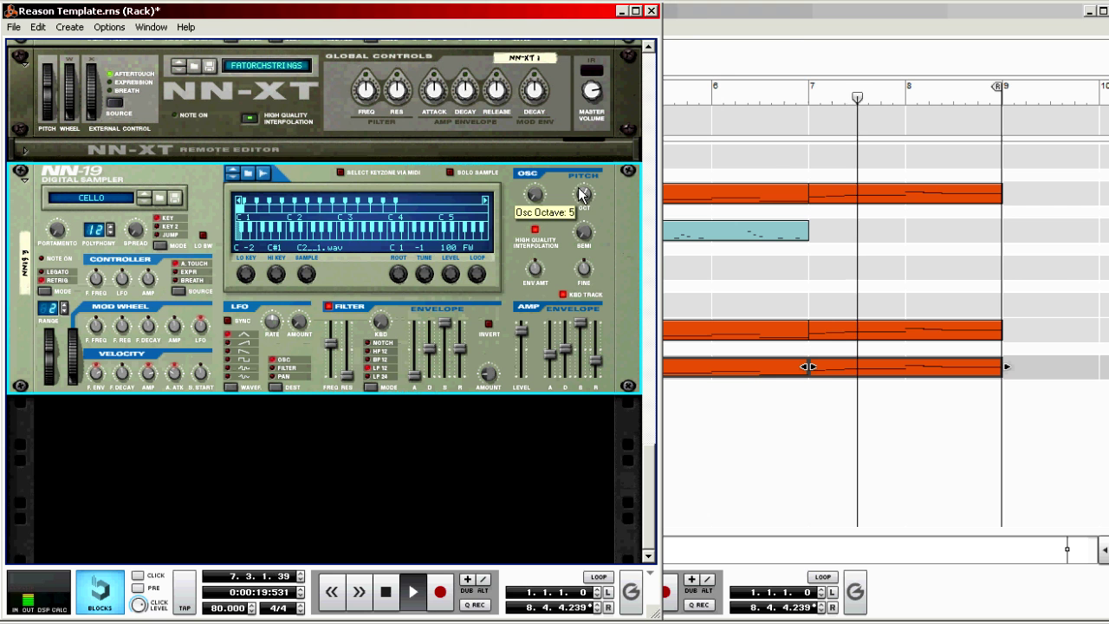
left_click(703, 17)
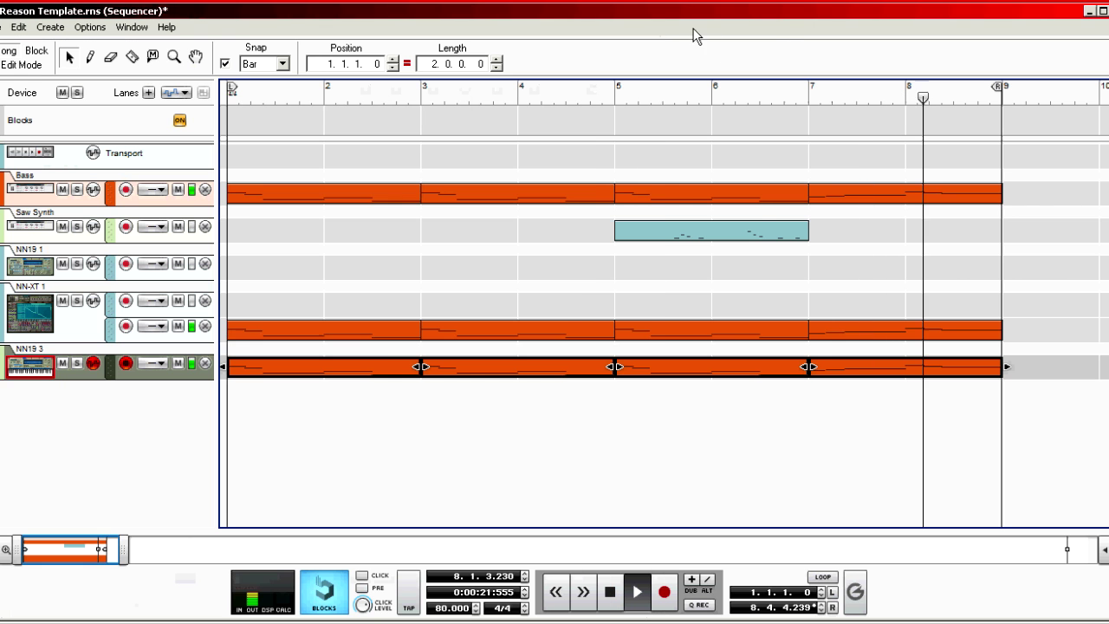
Open the cello track's first clip for note editing and loop the first two bars in the FL Studio playlist.
double_click(362, 302)
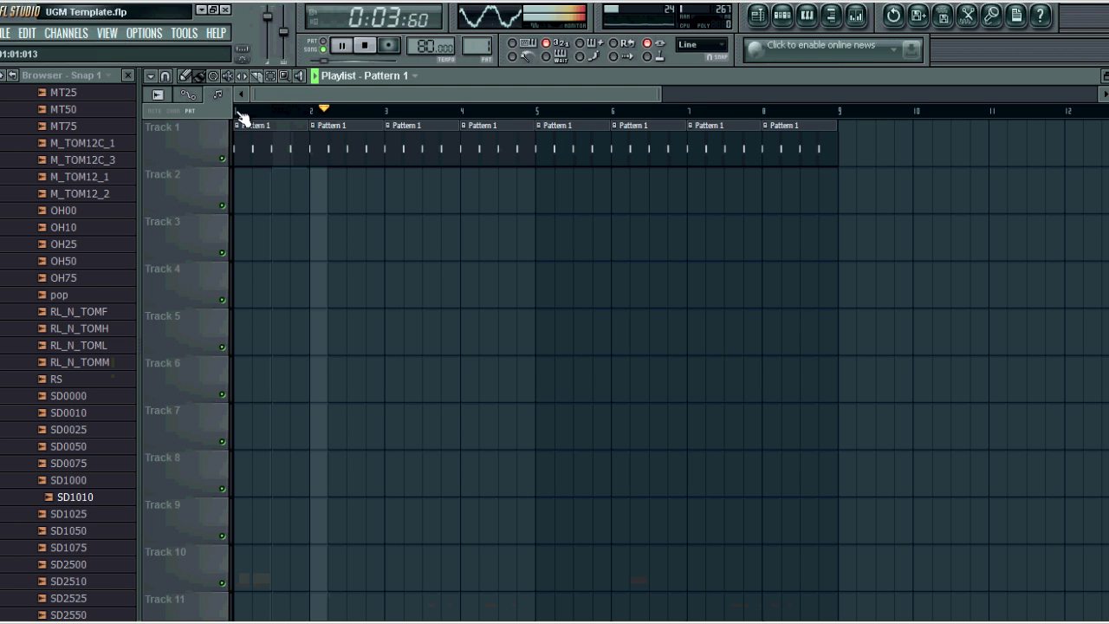
left_click_drag(242, 113, 336, 124)
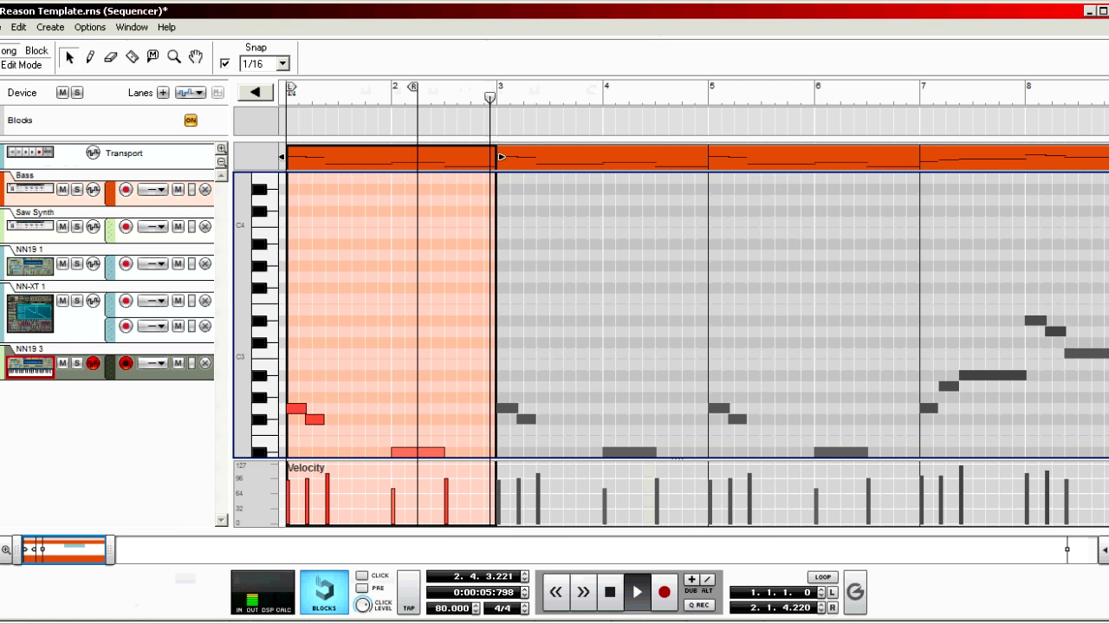
scroll(510, 260, "up", 4)
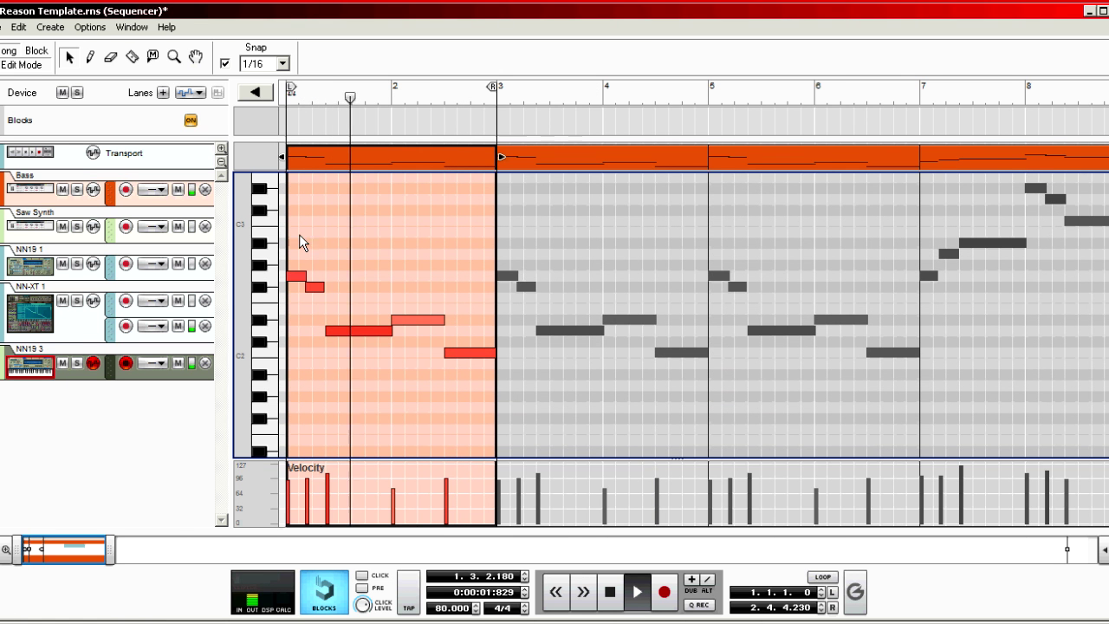
Shorten the cello clip's G2 and F#2 notes to one sixteenth each and place them at 1.1.2 and 1.2.1.
left_click(298, 279)
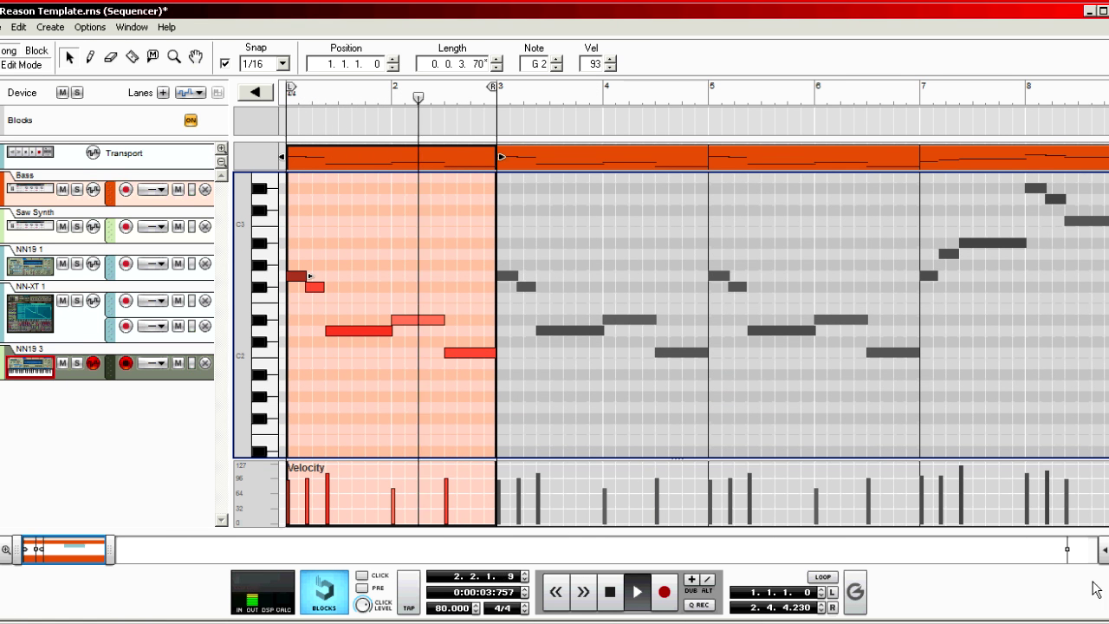
left_click_drag(110, 549, 47, 559)
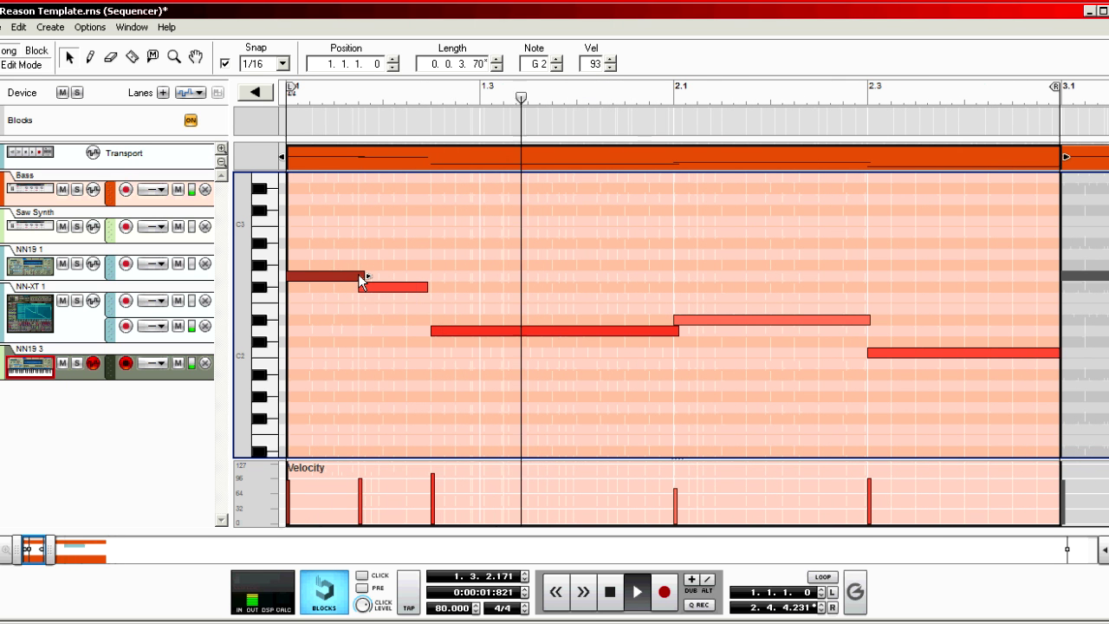
left_click_drag(368, 276, 310, 275)
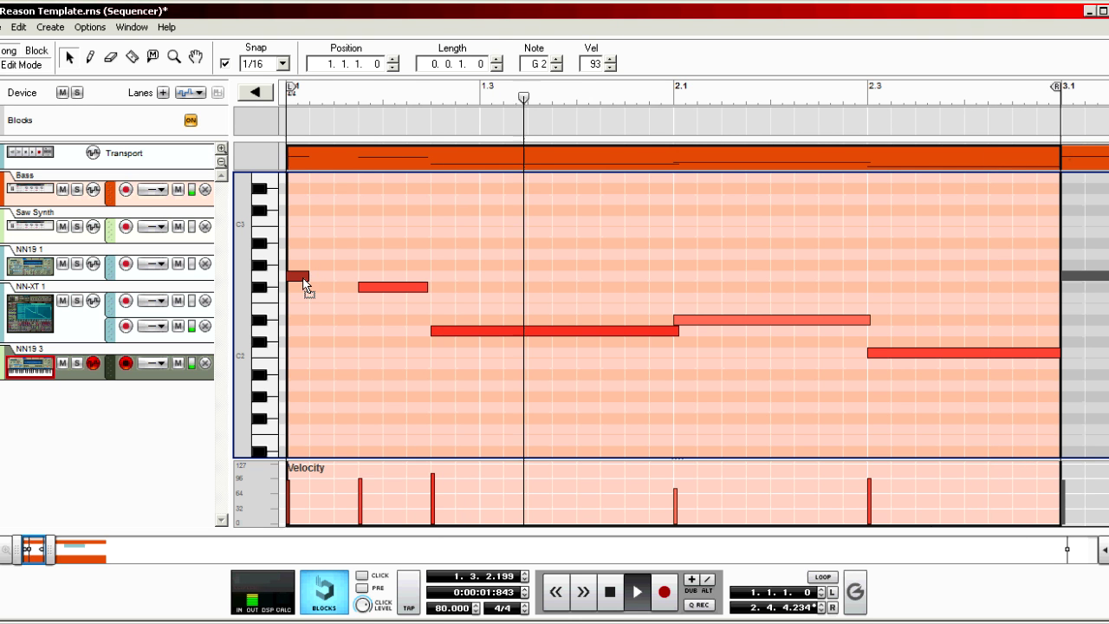
left_click_drag(302, 277, 313, 279)
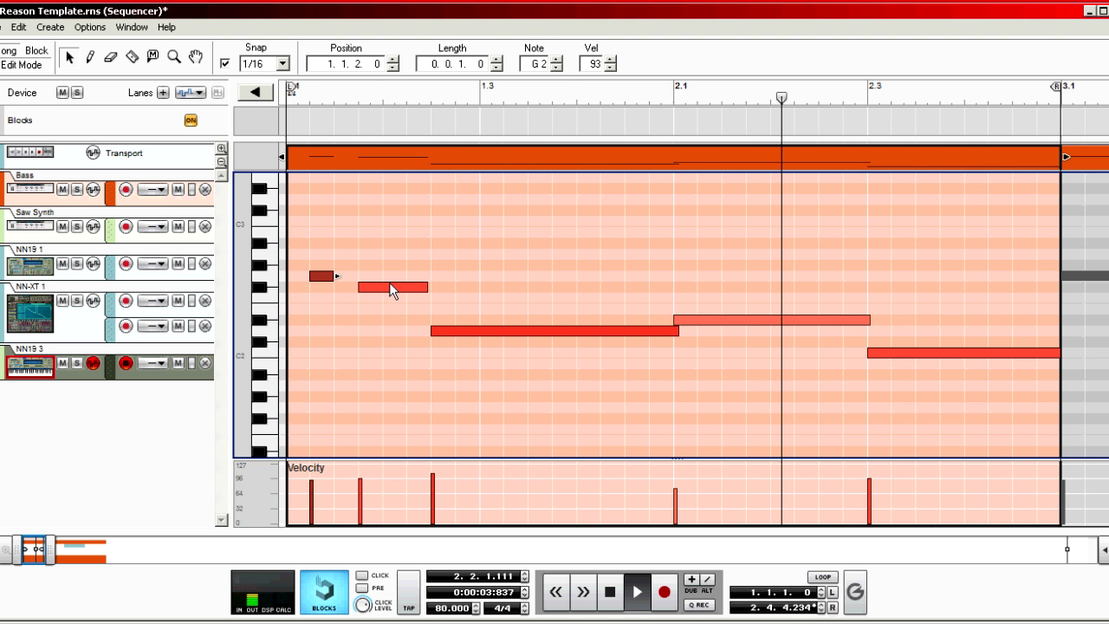
left_click(423, 287)
left_click_drag(426, 287, 391, 295)
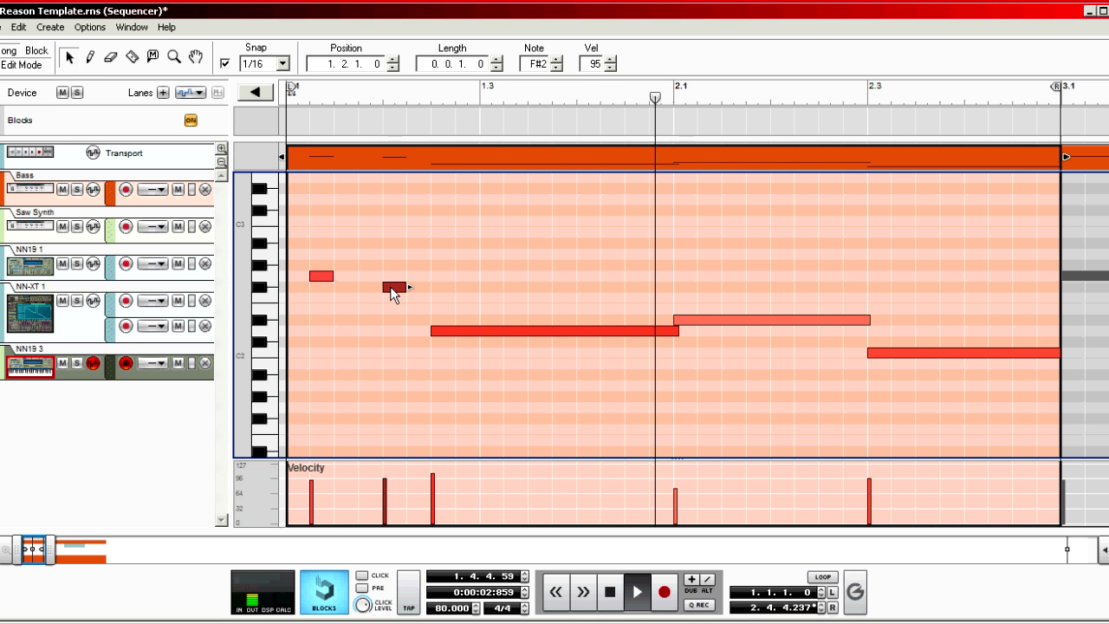
Turn the long D2 note into four one-sixteenth notes at 1.2.4, 1.3.2, 1.4.1 and 1.4.3.
left_click(483, 330)
left_click_drag(687, 325, 565, 336)
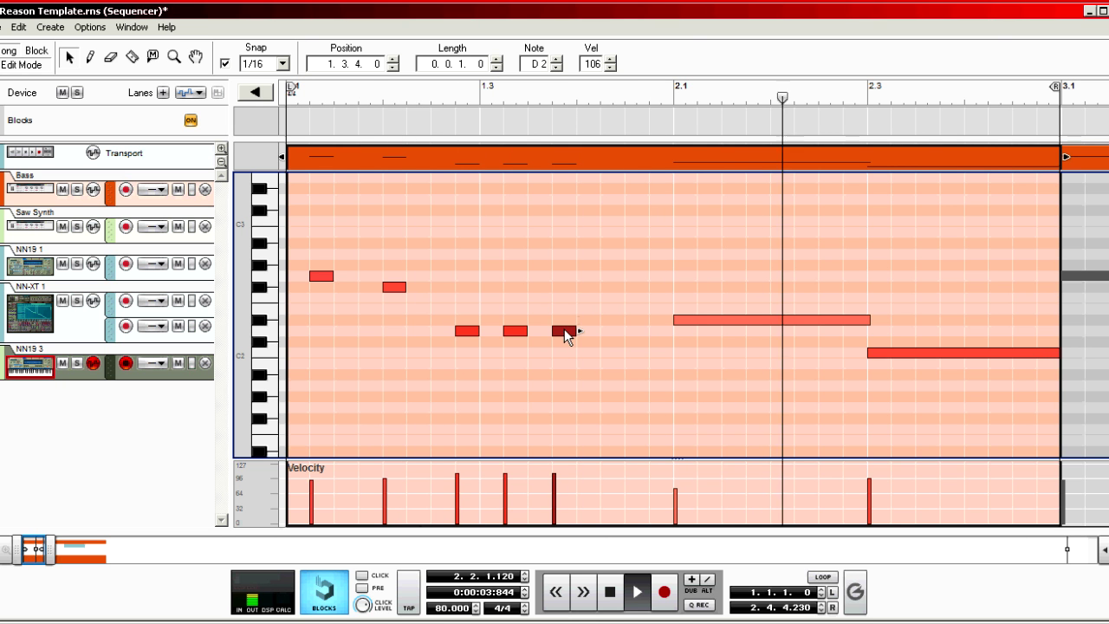
left_click_drag(566, 332, 624, 333)
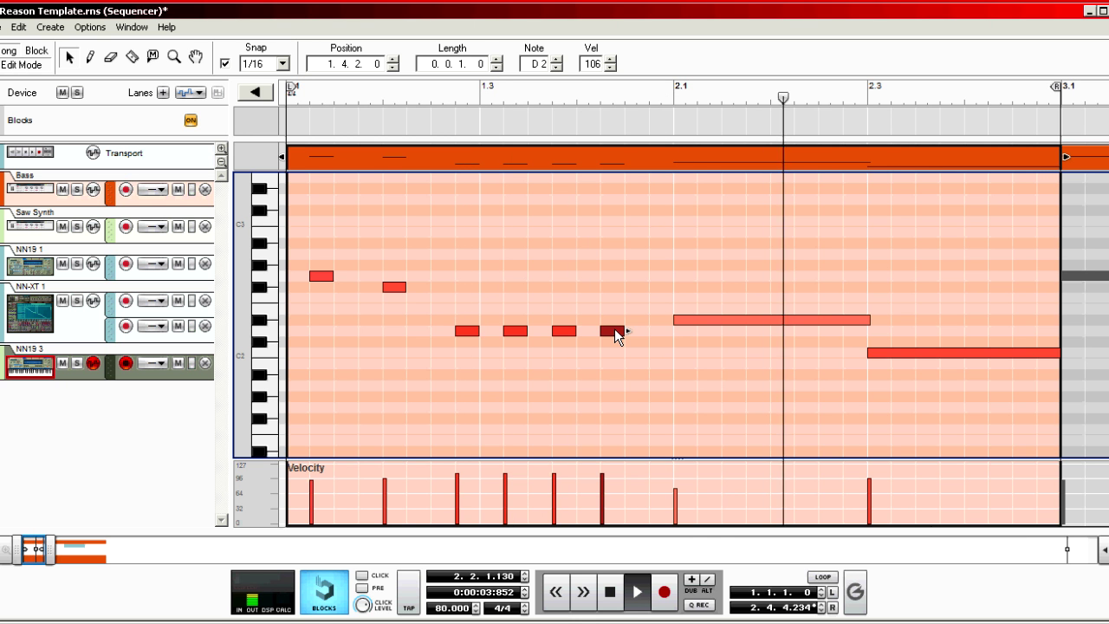
left_click_drag(615, 329, 640, 329)
left_click_drag(569, 337, 581, 333)
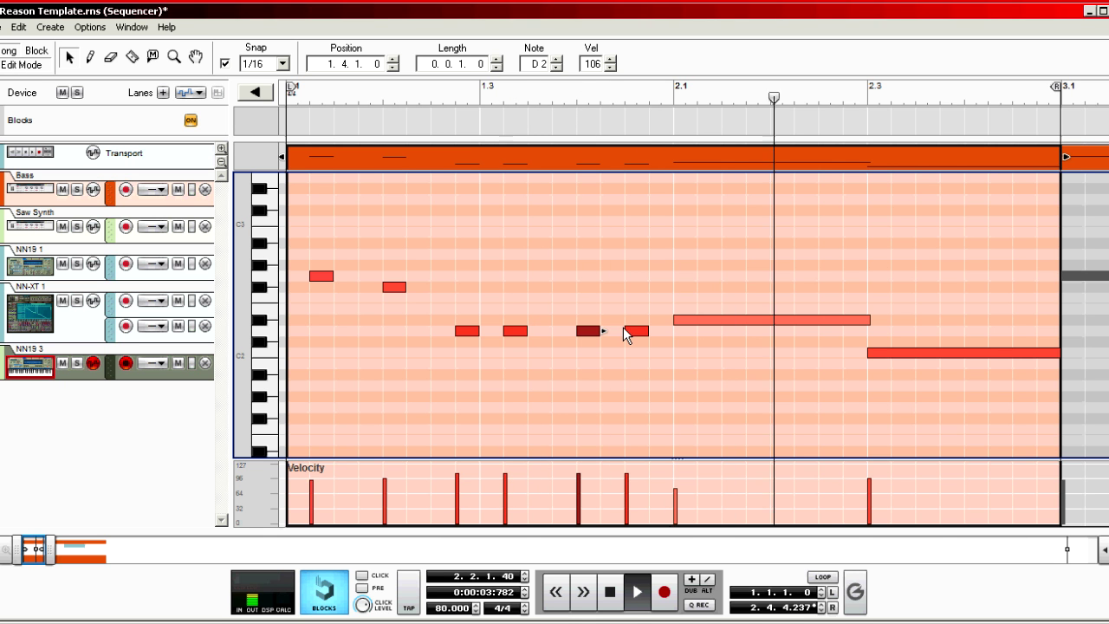
Replace the long D#2 and C2 notes in bar 2 with three offbeat one-sixteenth notes each.
left_click(744, 319)
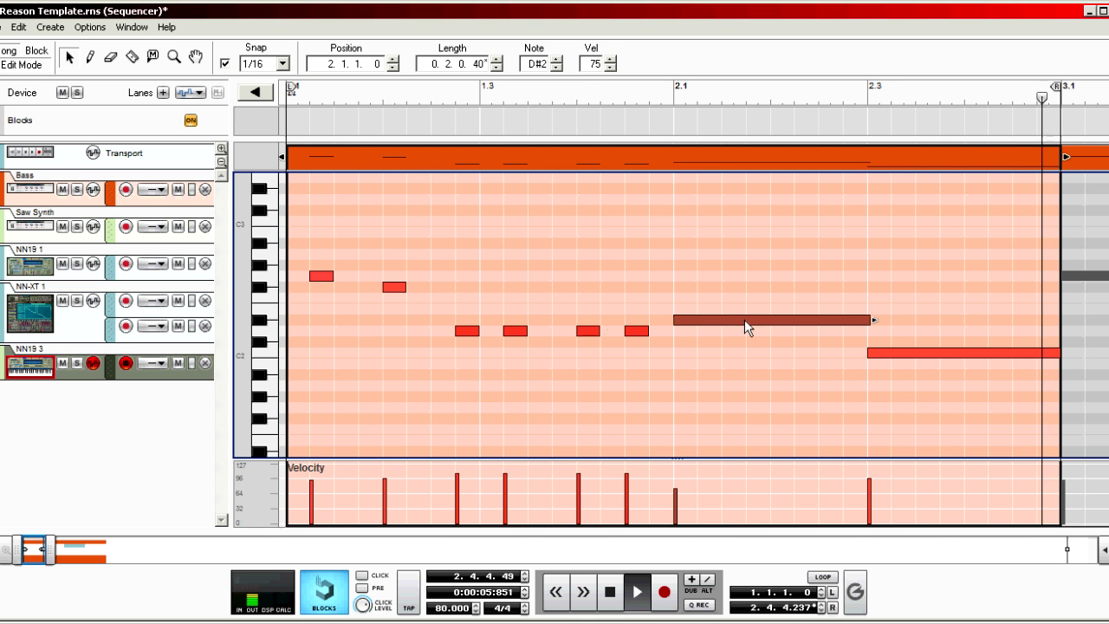
left_click_drag(869, 320, 825, 325)
left_click(882, 354)
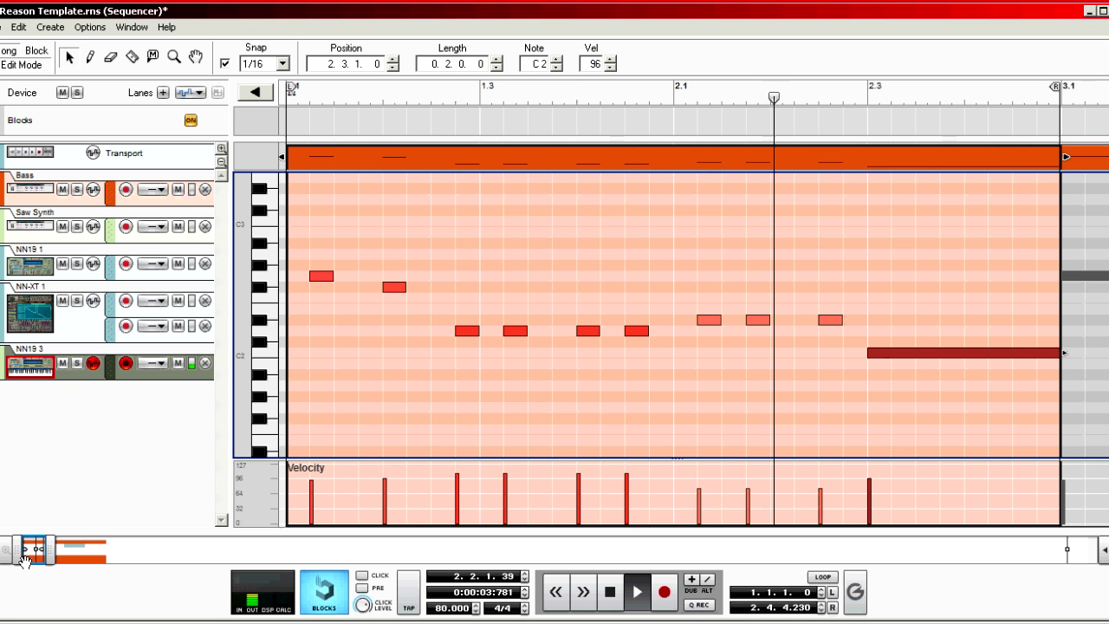
mouse_move(50, 550)
left_mouse_down()
mouse_move(78, 551)
mouse_move(61, 551)
left_mouse_up()
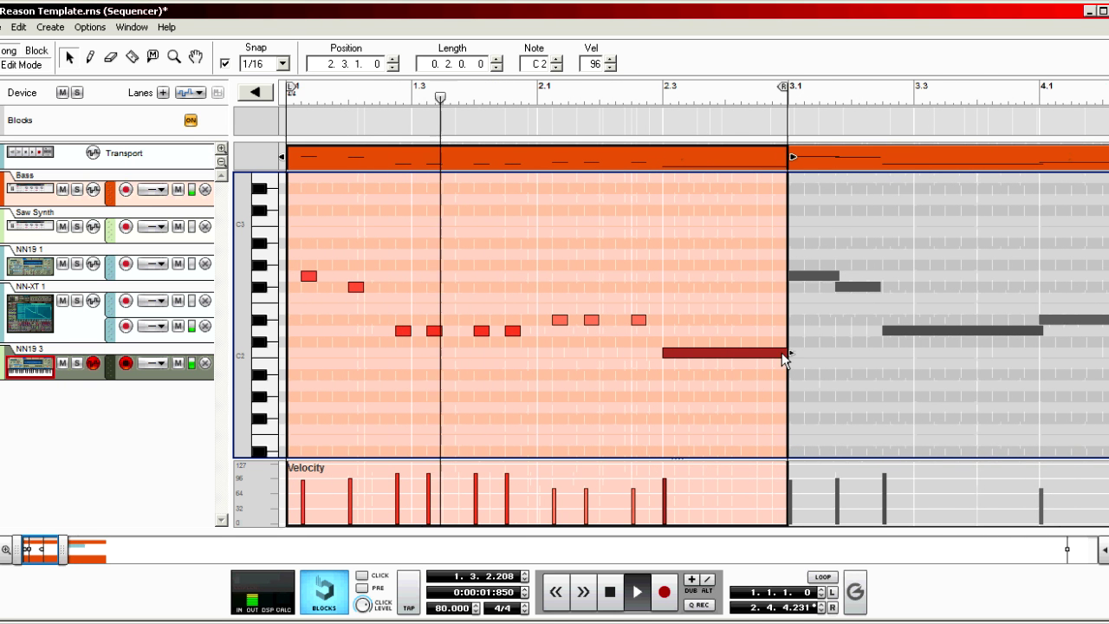
mouse_move(784, 355)
left_mouse_down()
mouse_move(678, 355)
mouse_move(765, 355)
left_mouse_up()
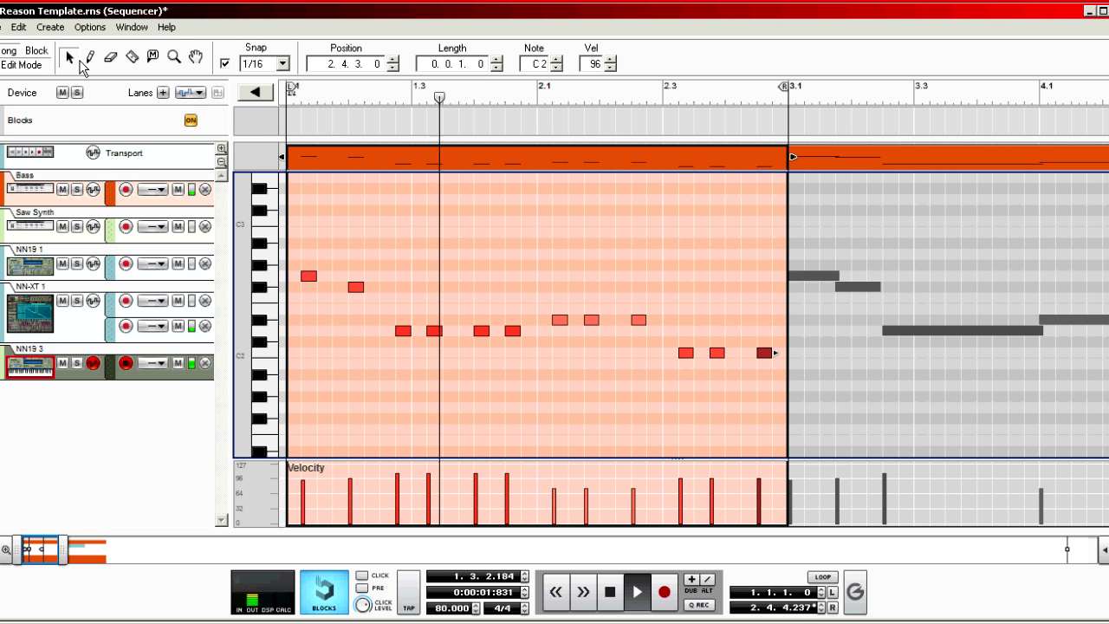
Redraw the cello note velocities, lowering the D2 and C2 notes and adjusting the opening G2 and F#2 notes.
left_click_drag(680, 489, 764, 480)
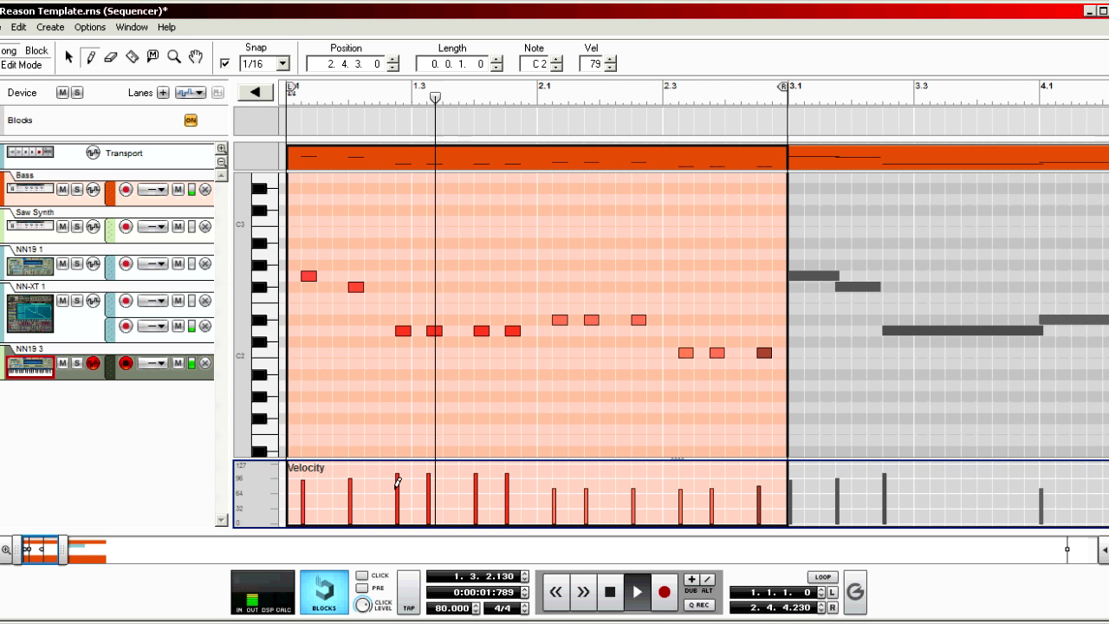
left_click_drag(397, 483, 512, 475)
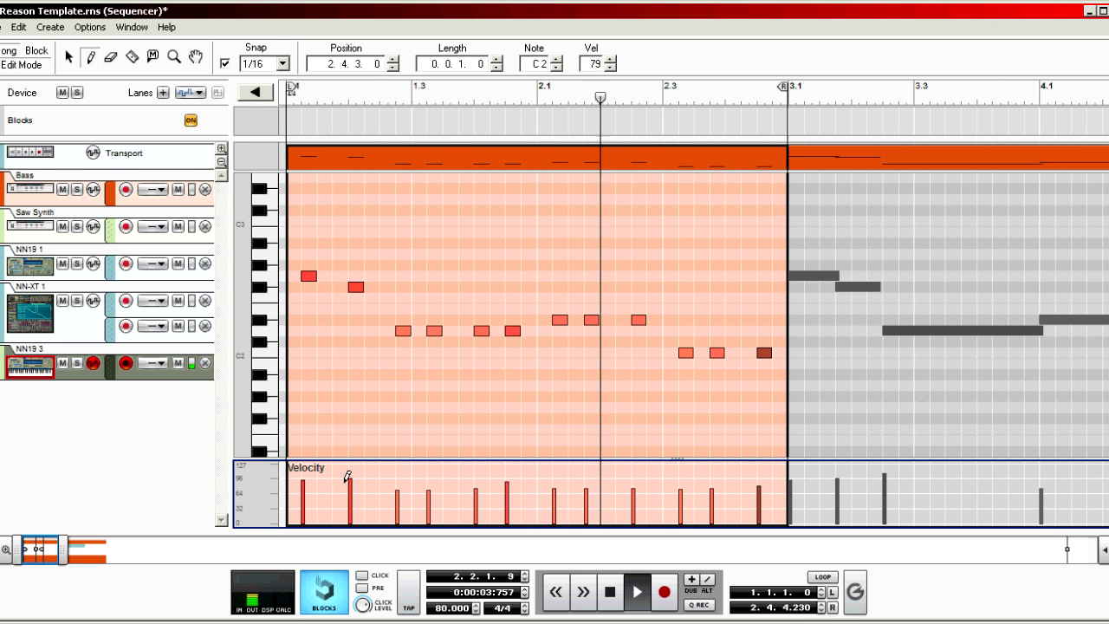
left_click_drag(302, 485, 372, 475)
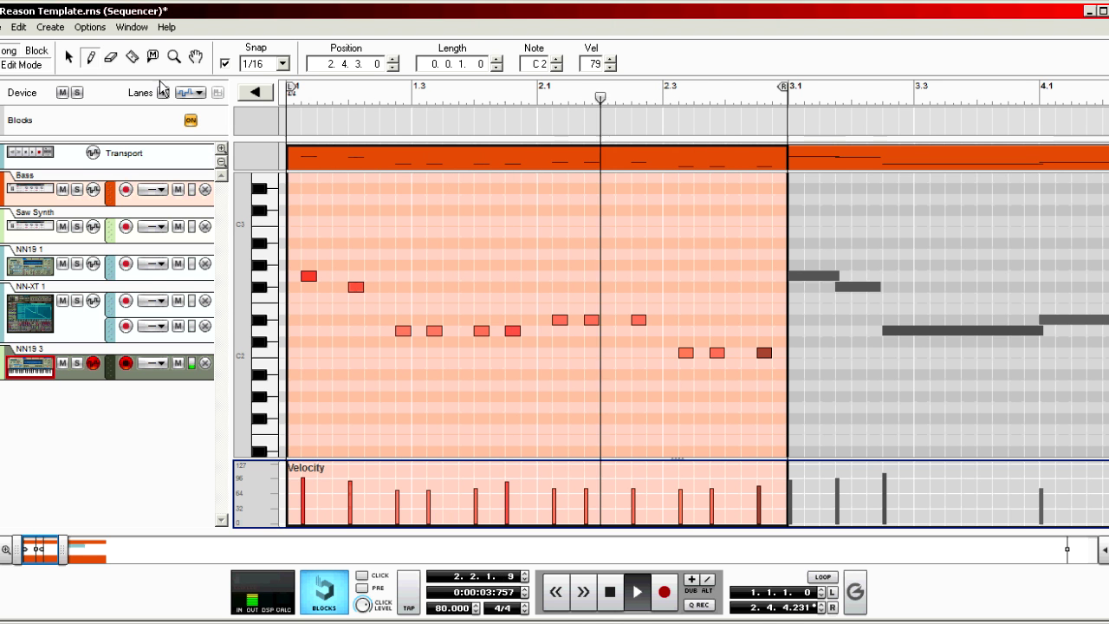
Leave clip editing and delete the cello track's two-bar clip at bar 3.
left_click(19, 65)
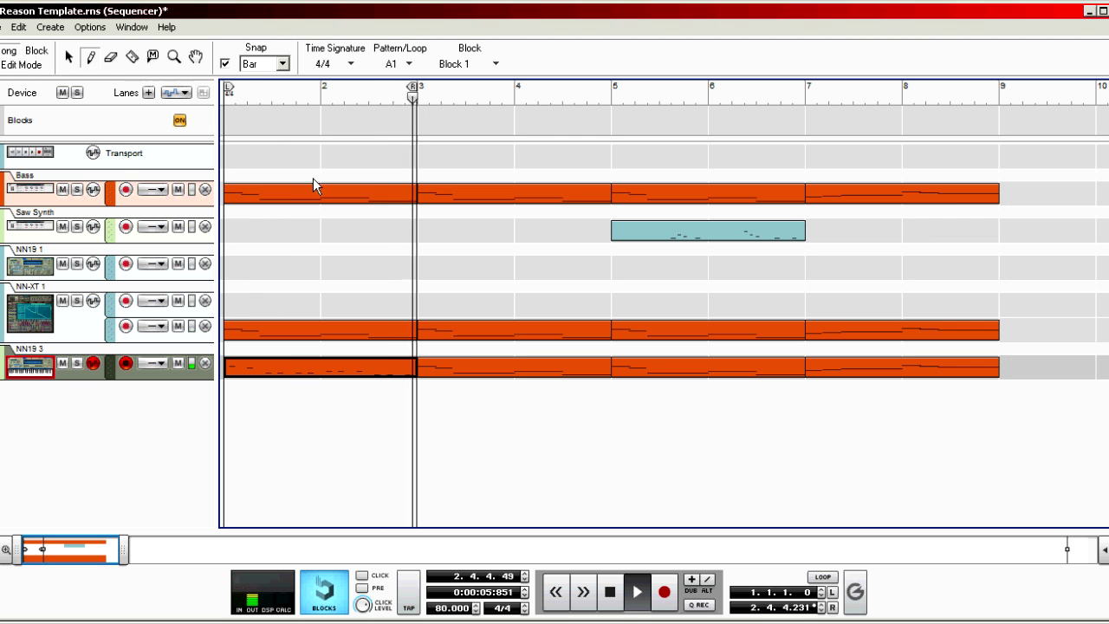
left_click(466, 368)
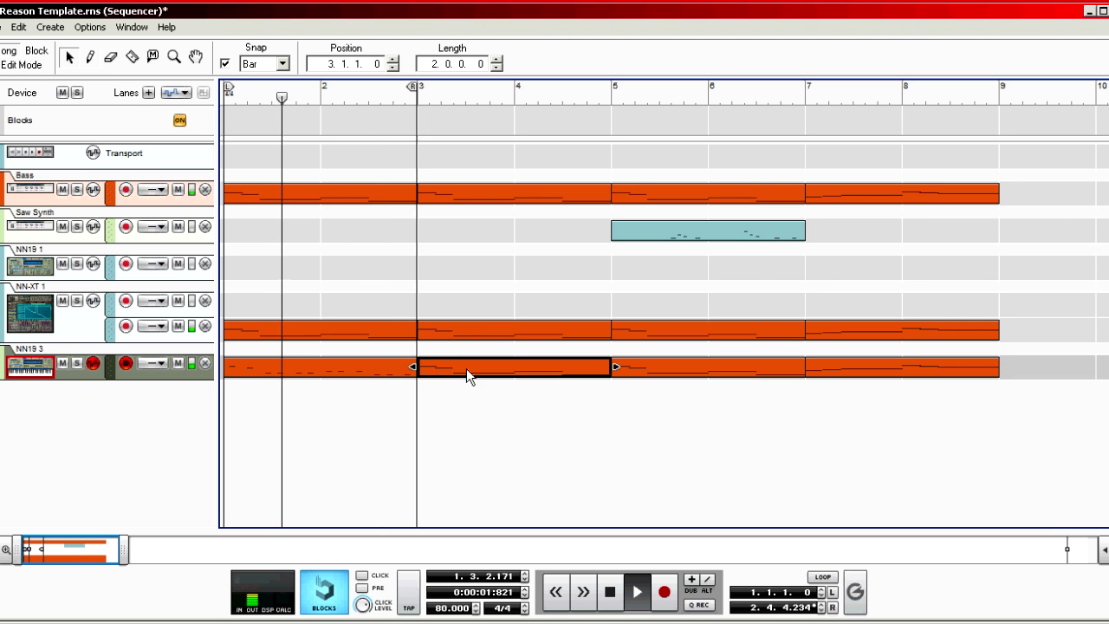
key("Delete")
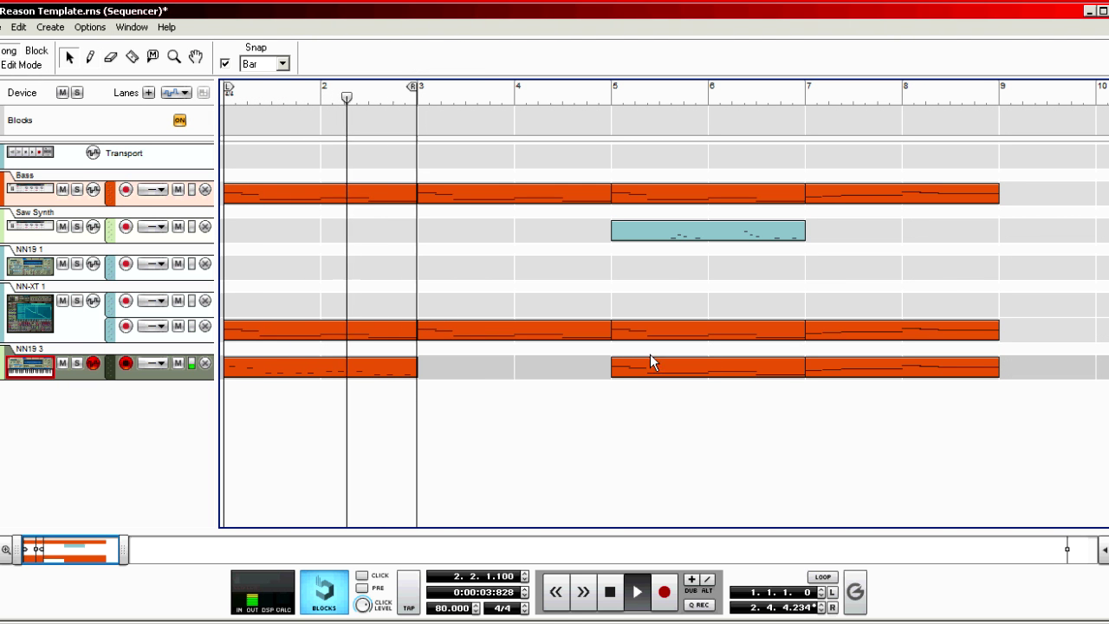
Copy the cello track's rhythmic bar 1 clip to bars 3 and 5, deleting the old clips at bars 5 and 7.
left_click(727, 368)
key("Delete")
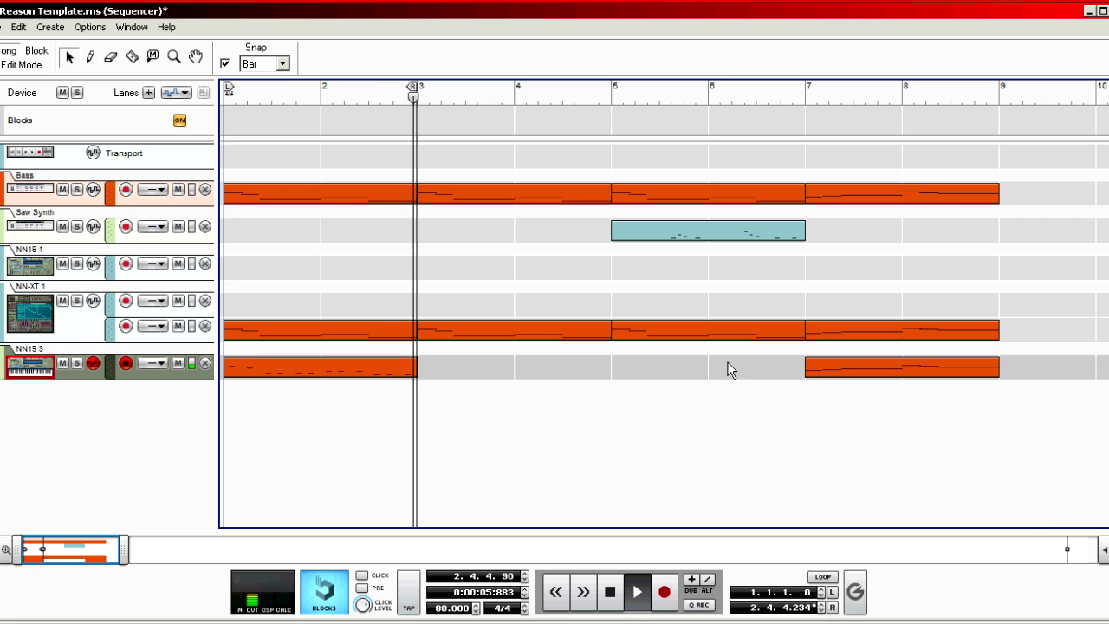
left_click(351, 374)
left_click_drag(351, 374, 712, 373)
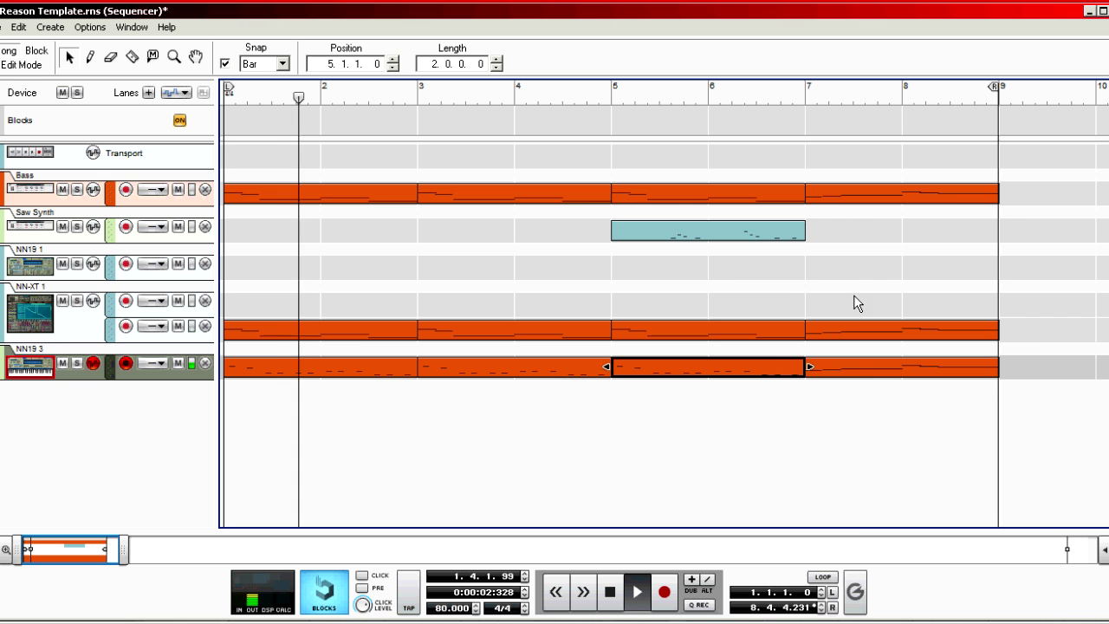
left_click(872, 367)
key("Delete")
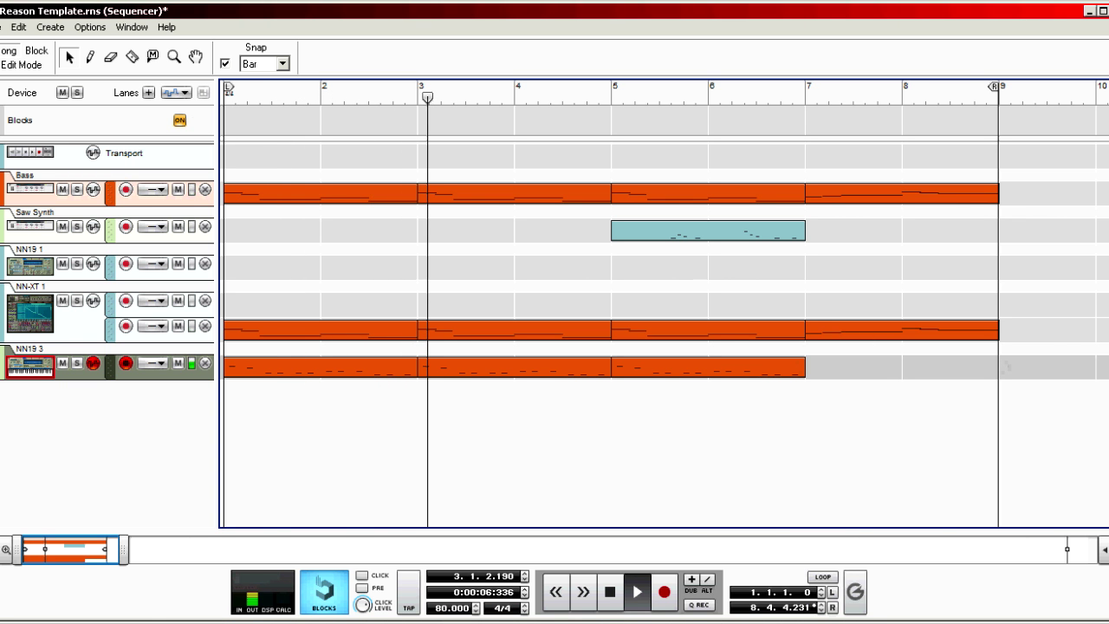
Switch to the Reason rack, start creating a new instrument below the cello sampler, and open the Orchestral folder under ALL Instrument Patches.
key("alt+Tab")
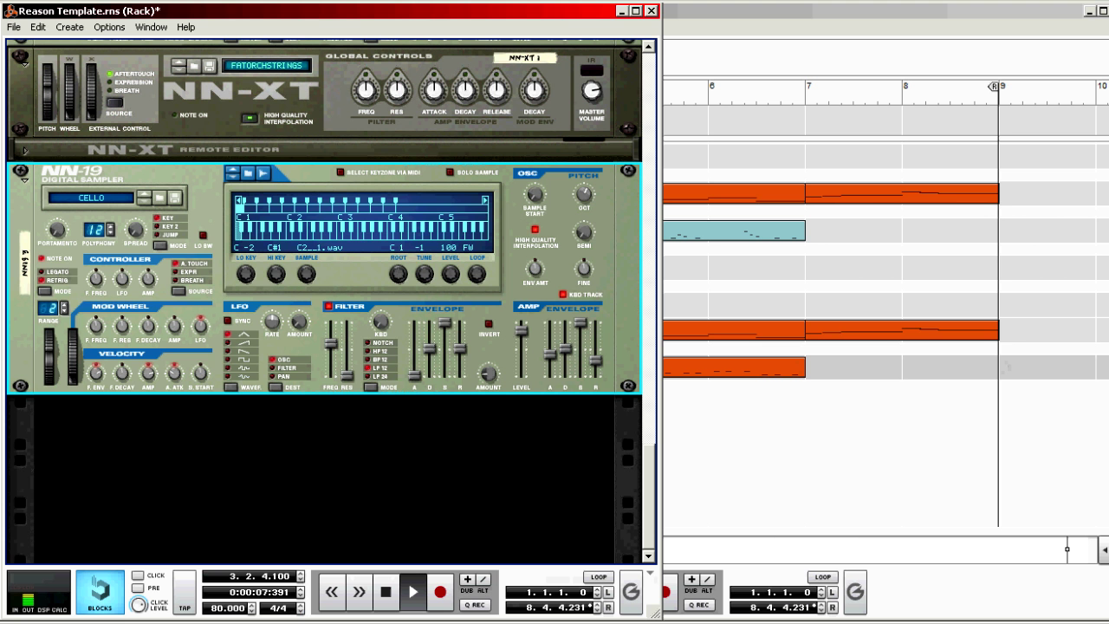
right_click(612, 483)
left_click(573, 63)
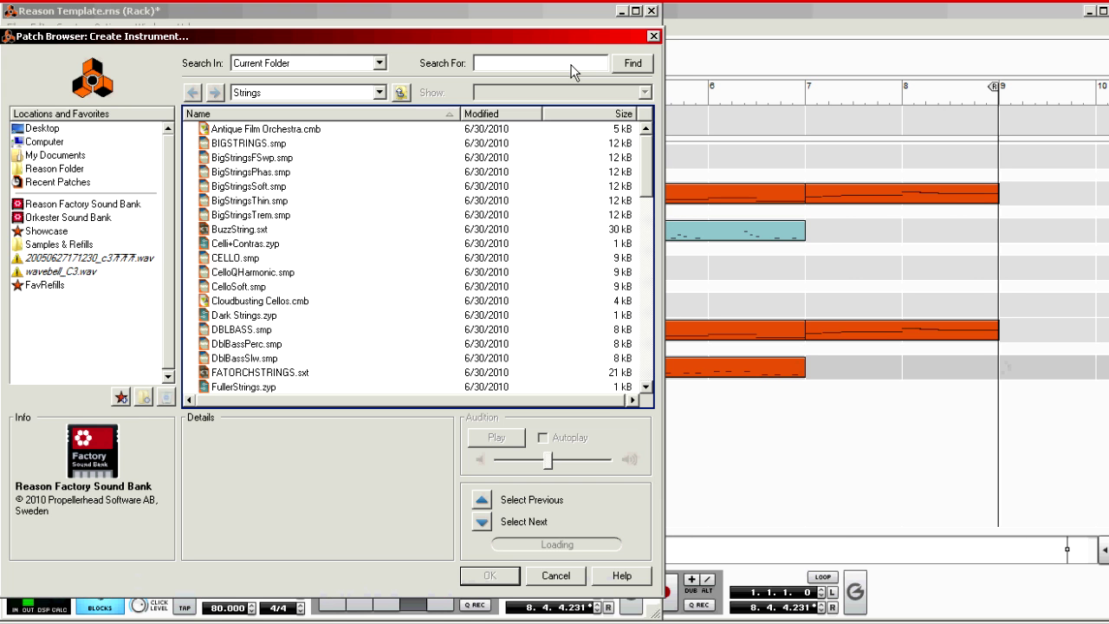
left_click(303, 92)
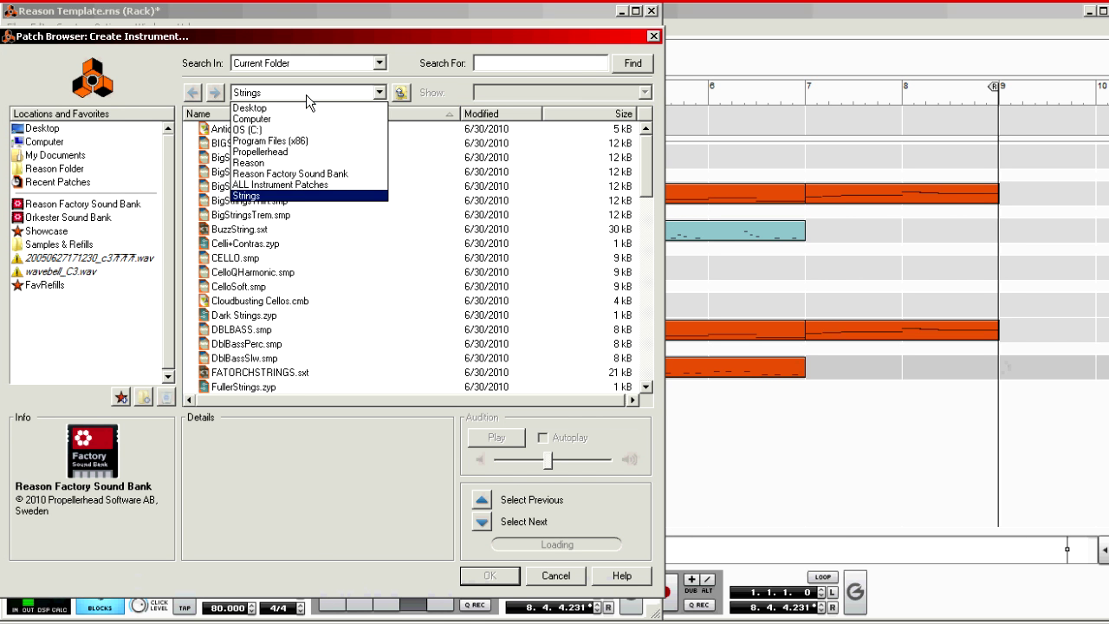
left_click(299, 182)
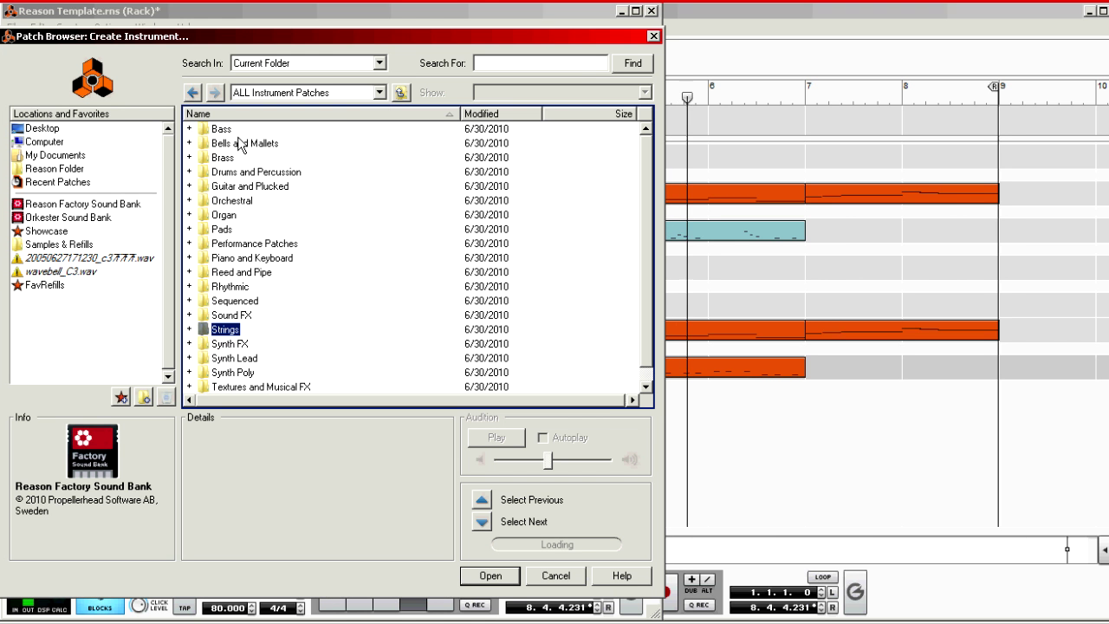
left_click(232, 202)
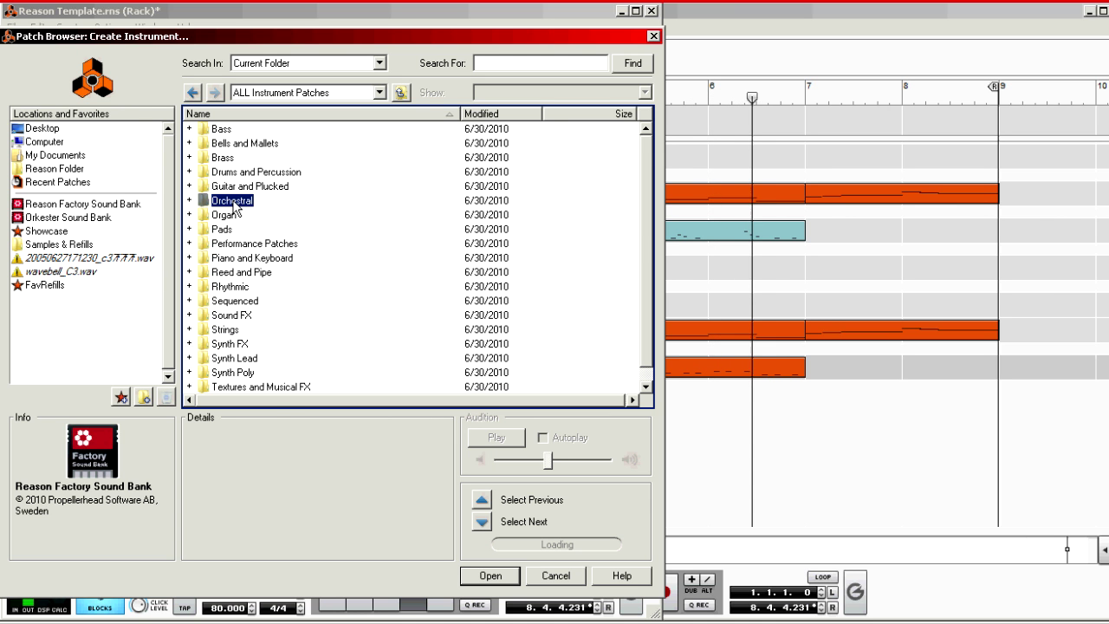
double_click(232, 202)
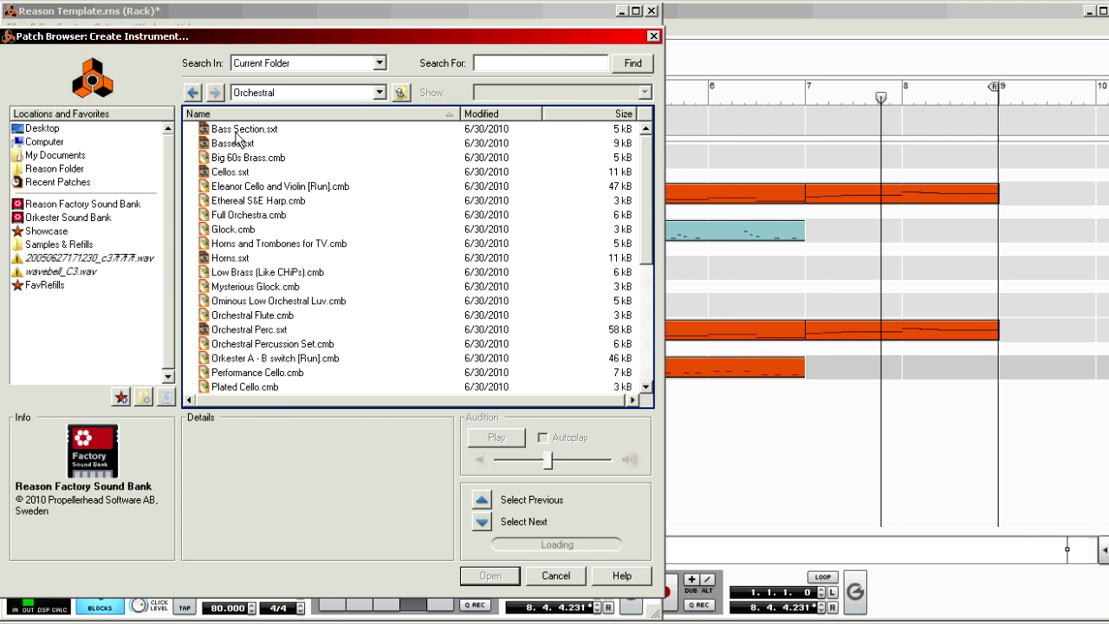
Audition Ominous Low Orchestral Luv.cmb and load Rich Arco Strings.cmb as the new instrument.
left_click(233, 303)
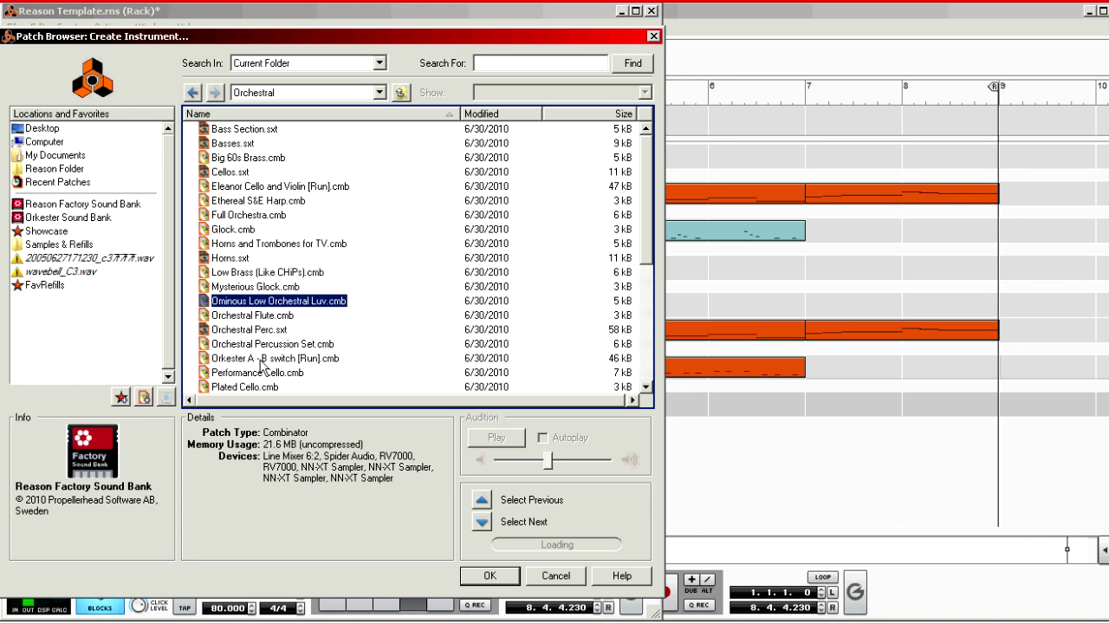
scroll(260, 365, "down", 2)
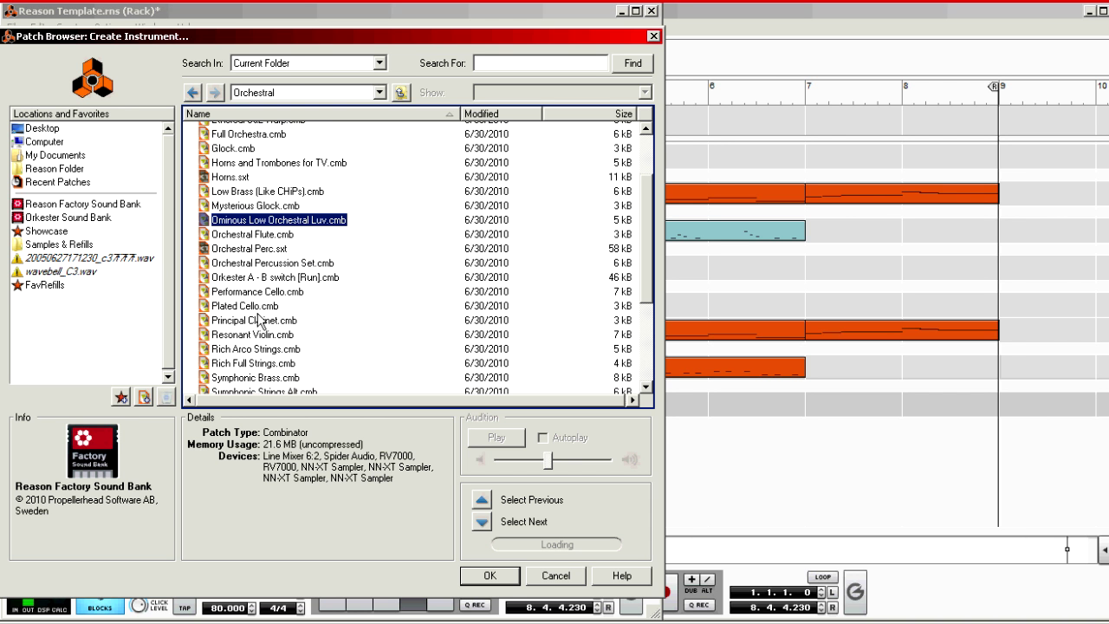
left_click(250, 349)
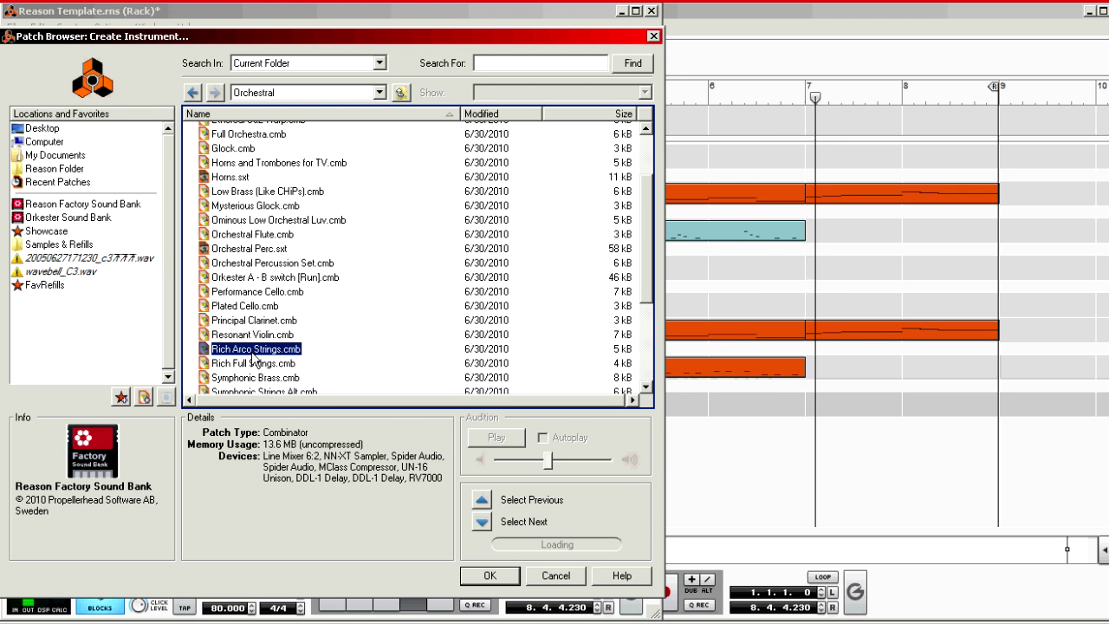
left_click(502, 577)
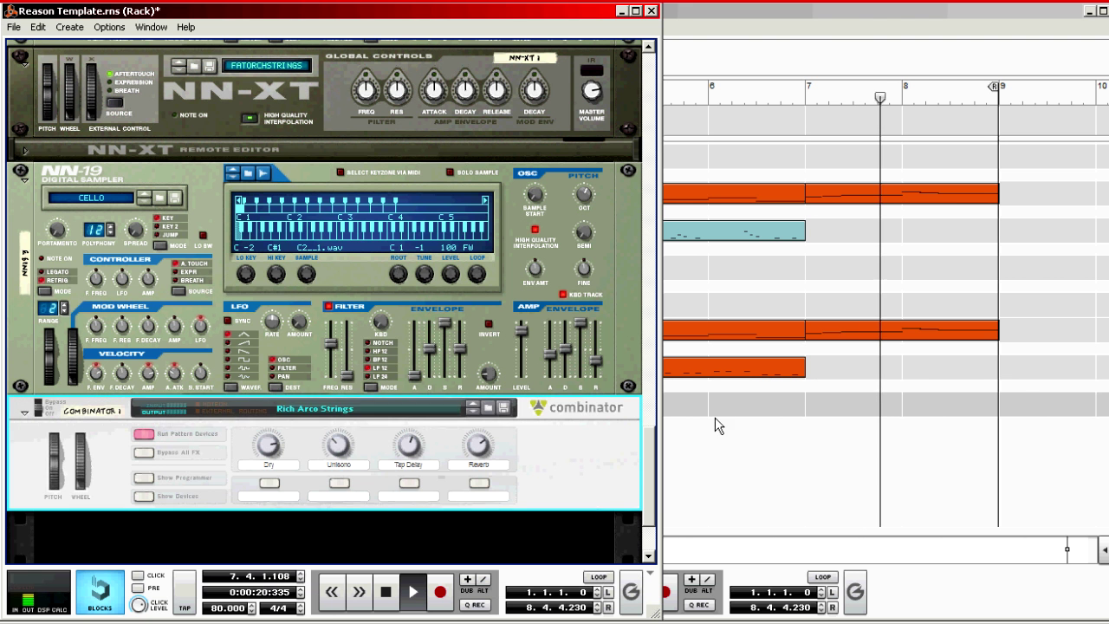
Copy the NN-XT strings clips onto the Combinator 1 track, placing the bar 7 clip at bar 7 and the bar 1 clip at bars 1, 3 and 5.
left_click(905, 331)
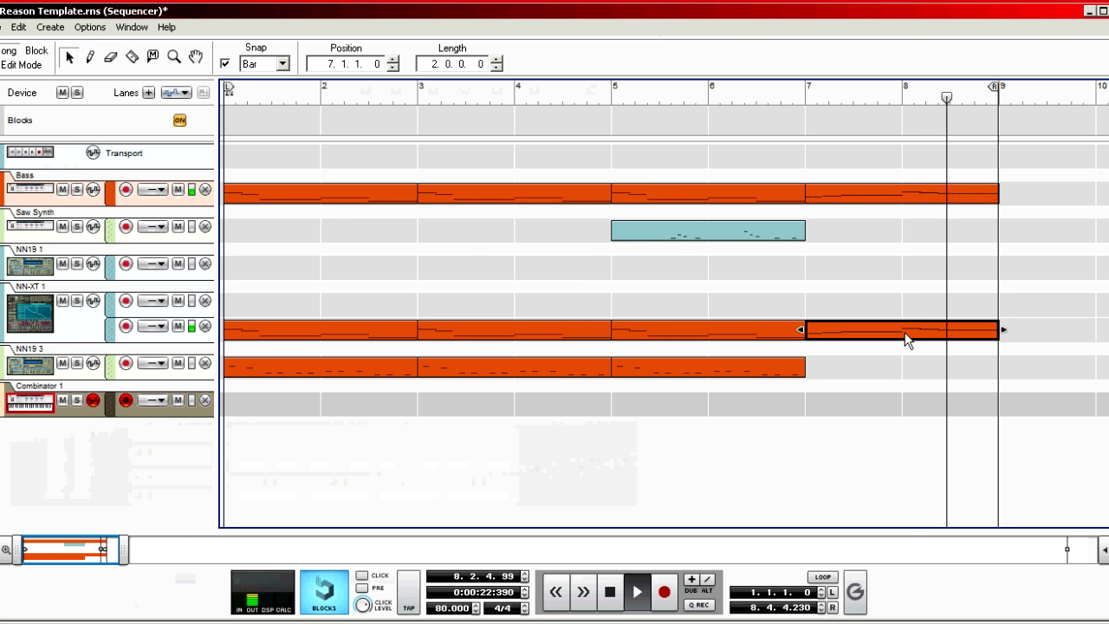
left_click_drag(905, 330, 904, 390)
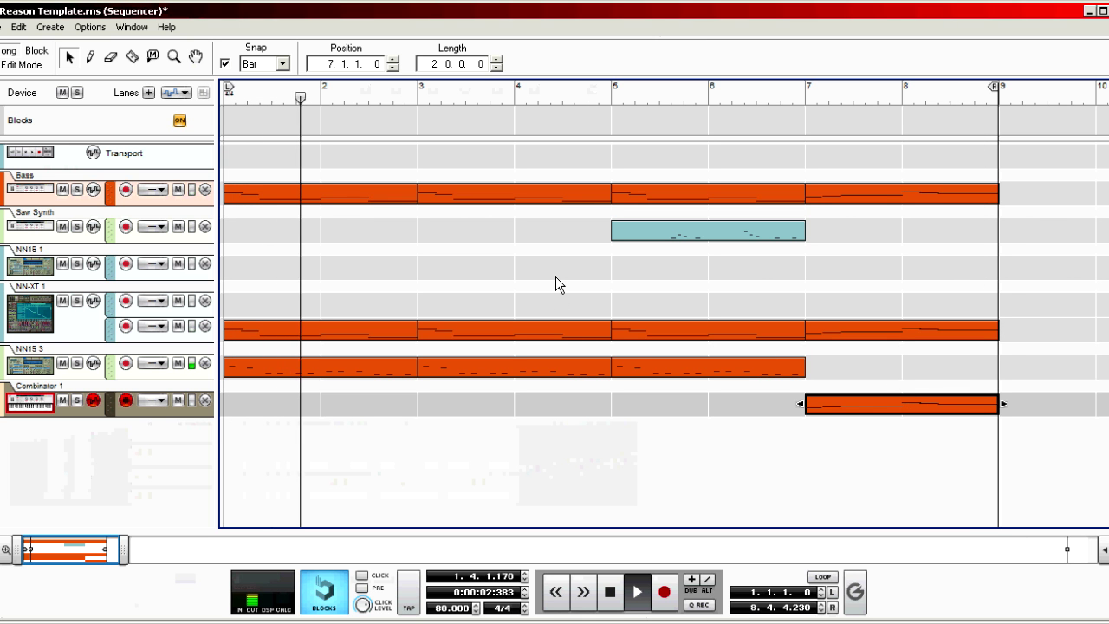
left_click(386, 335)
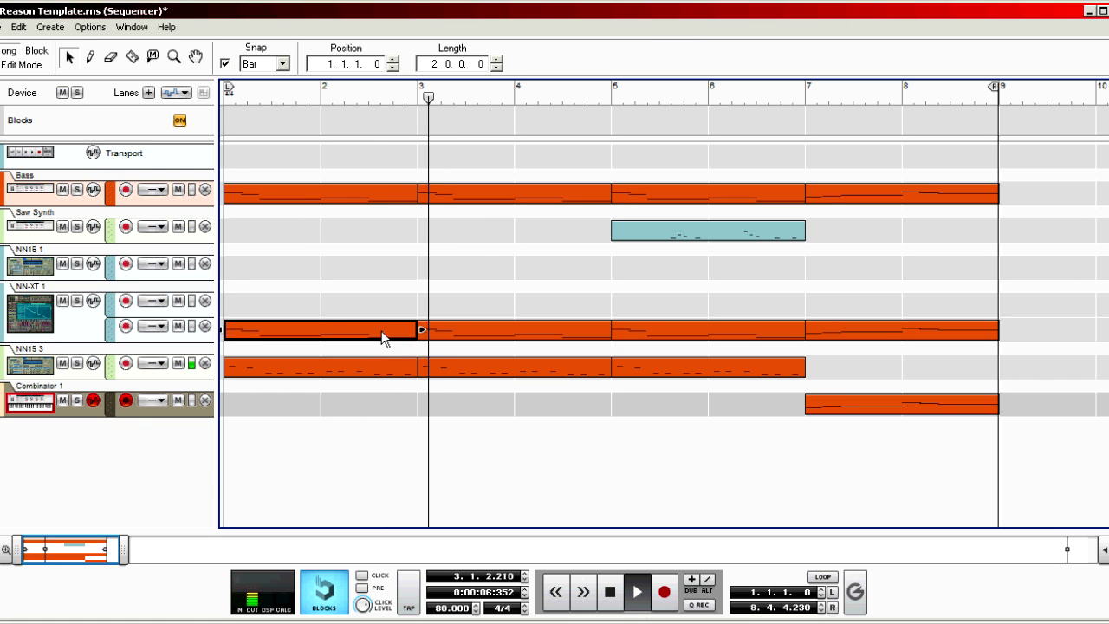
left_click_drag(383, 337, 675, 397)
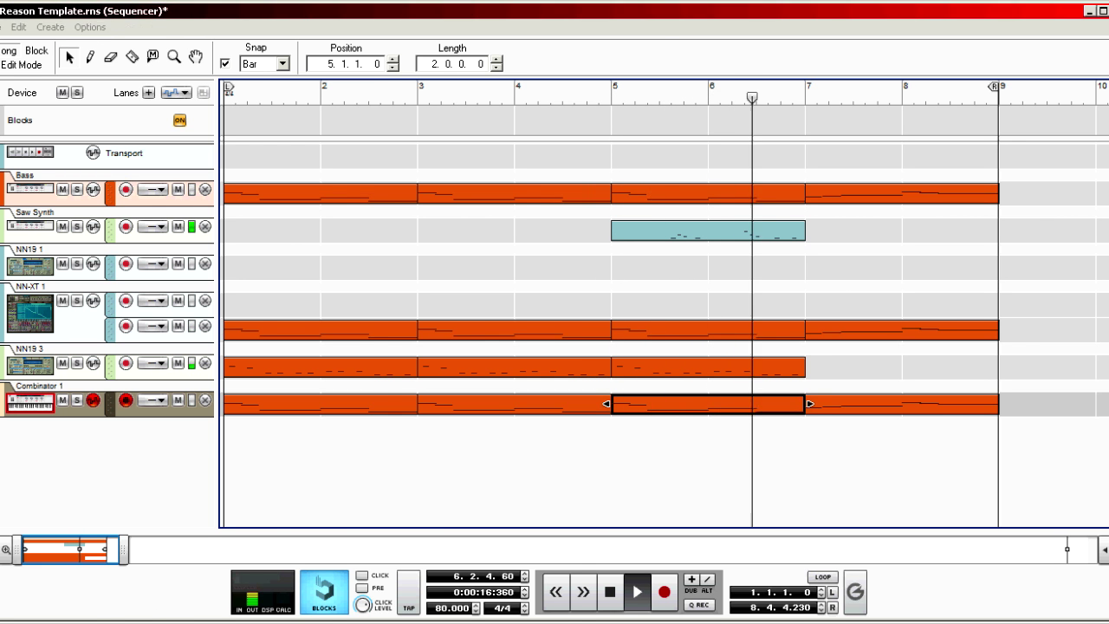
Lower the Combinator 1 channel fader slightly in the main rack mixer.
key("F6")
left_click_drag(650, 445, 635, 59)
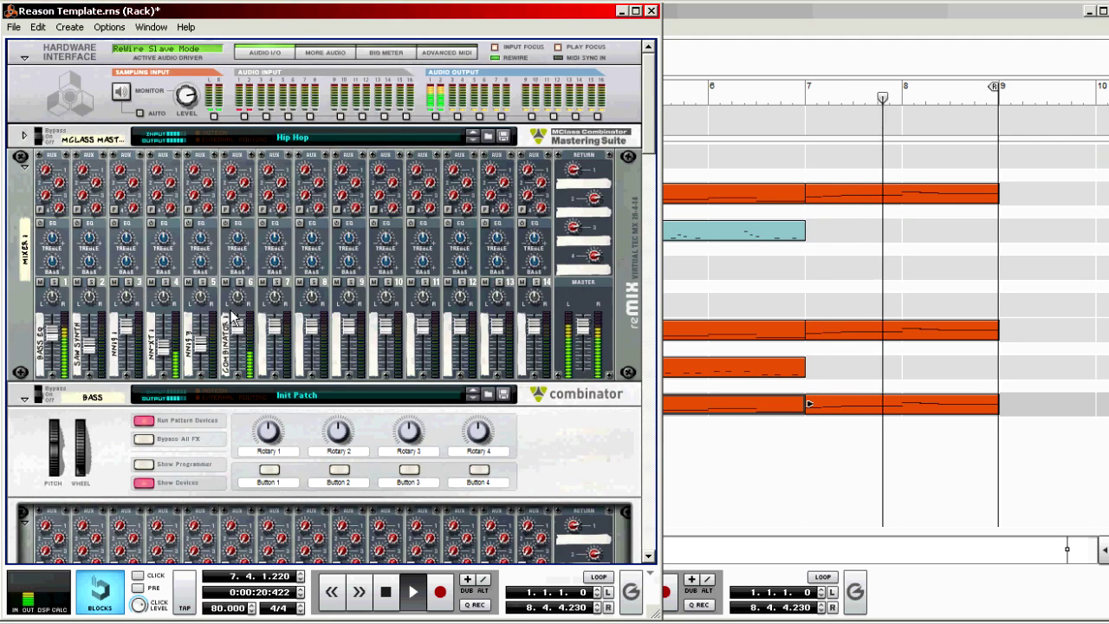
left_click(239, 343)
left_click_drag(239, 345, 240, 352)
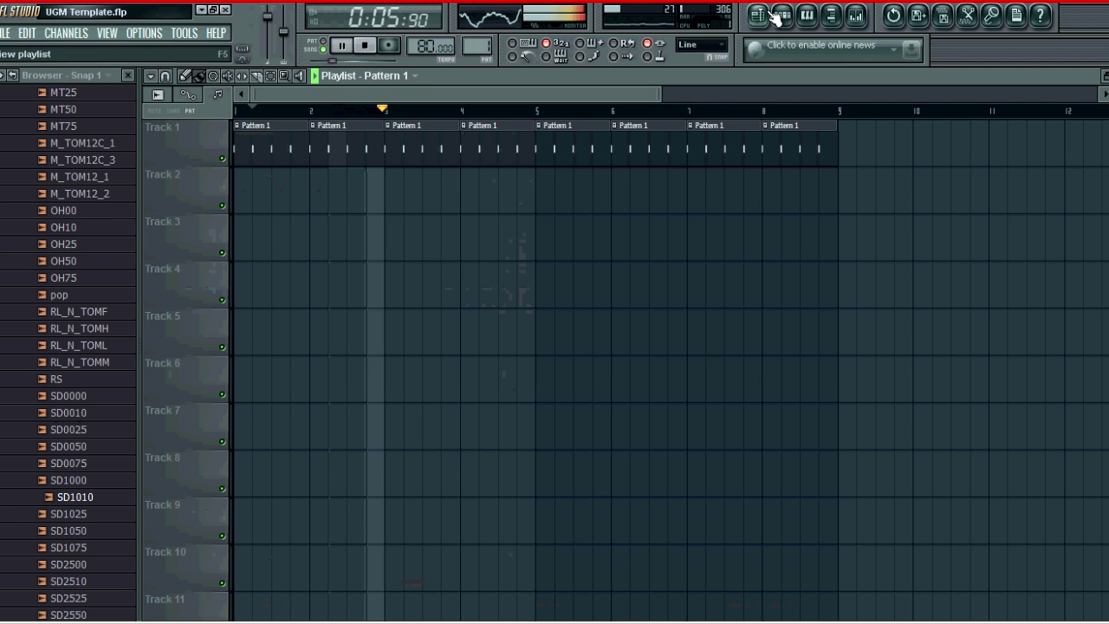
Switch to FL Studio's step sequencer and add Kick hits on steps 4 and 11 of Pattern 1.
left_click(780, 15)
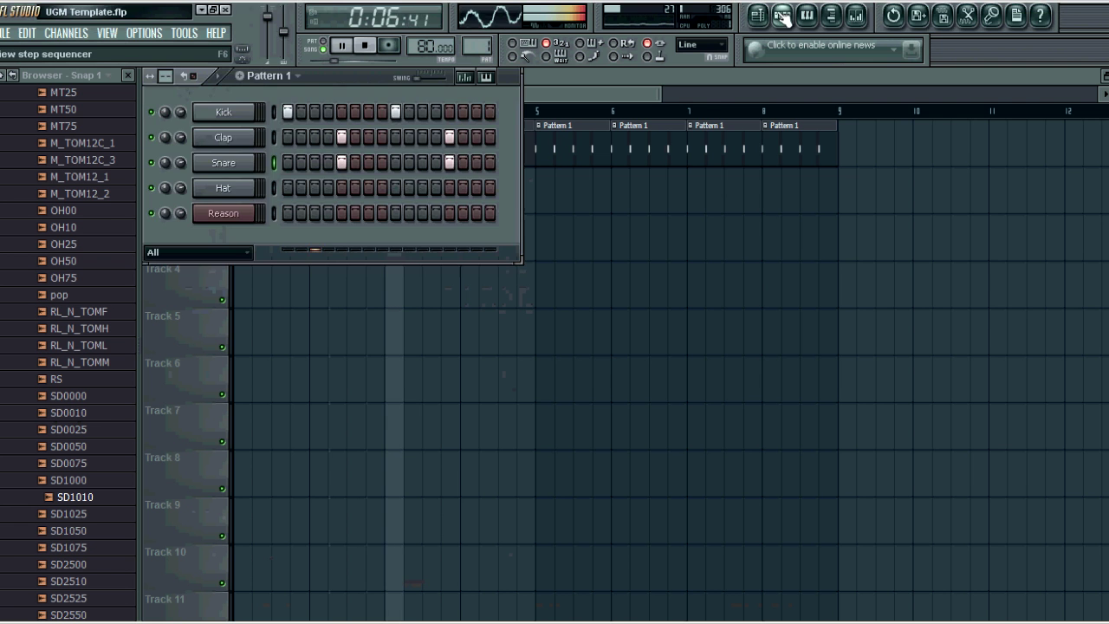
left_click(328, 113)
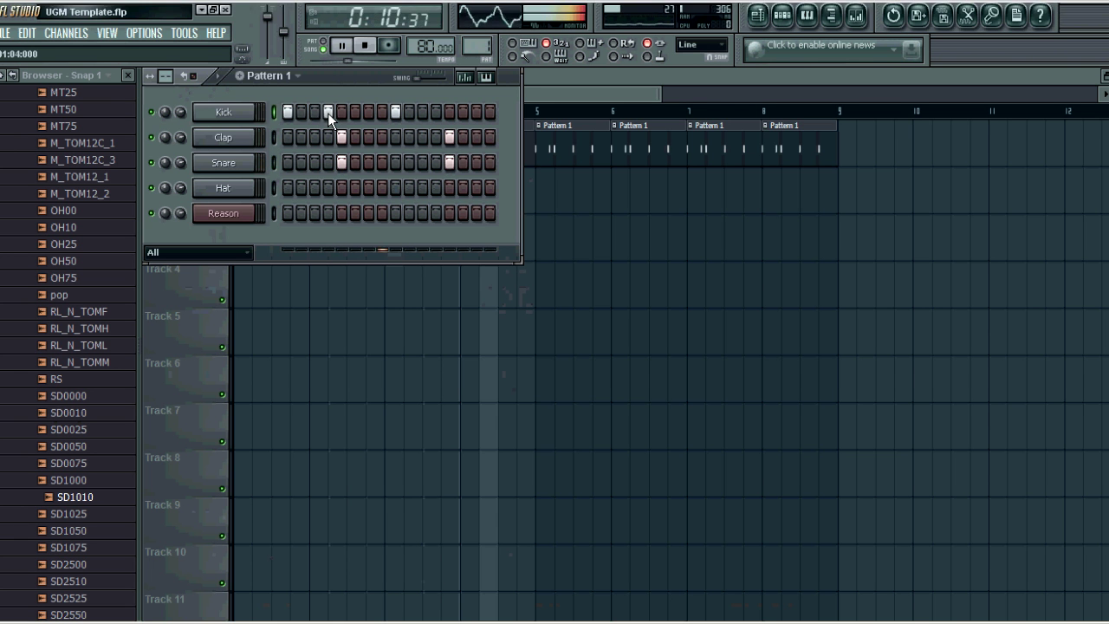
left_click(422, 113)
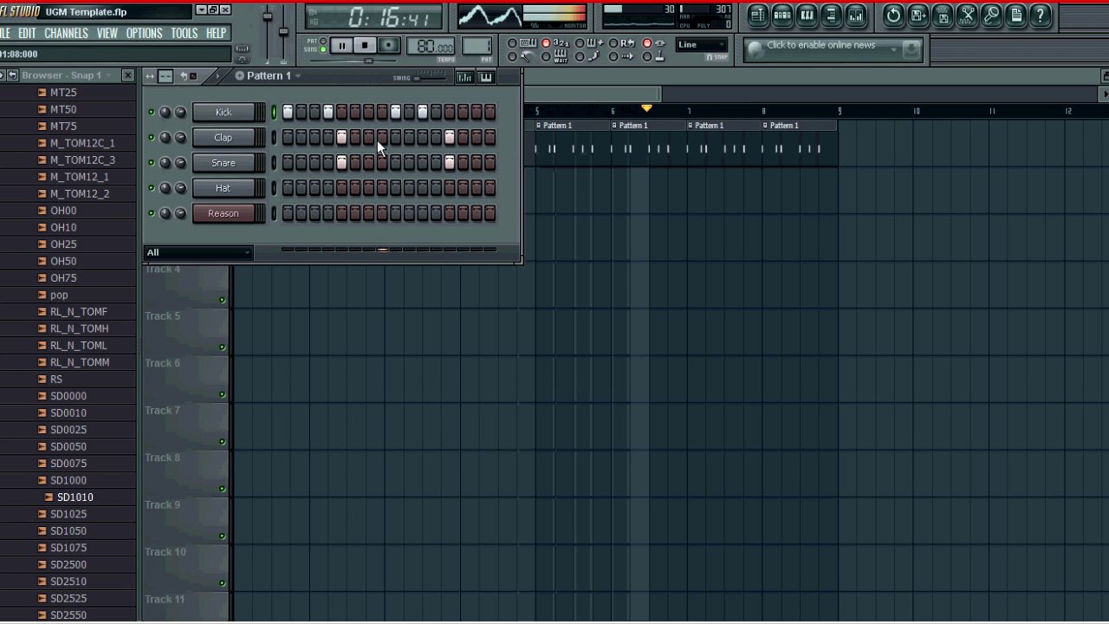
Fill all 16 steps of the Hat channel and send the pattern to its piano roll.
left_click_drag(287, 188, 500, 180)
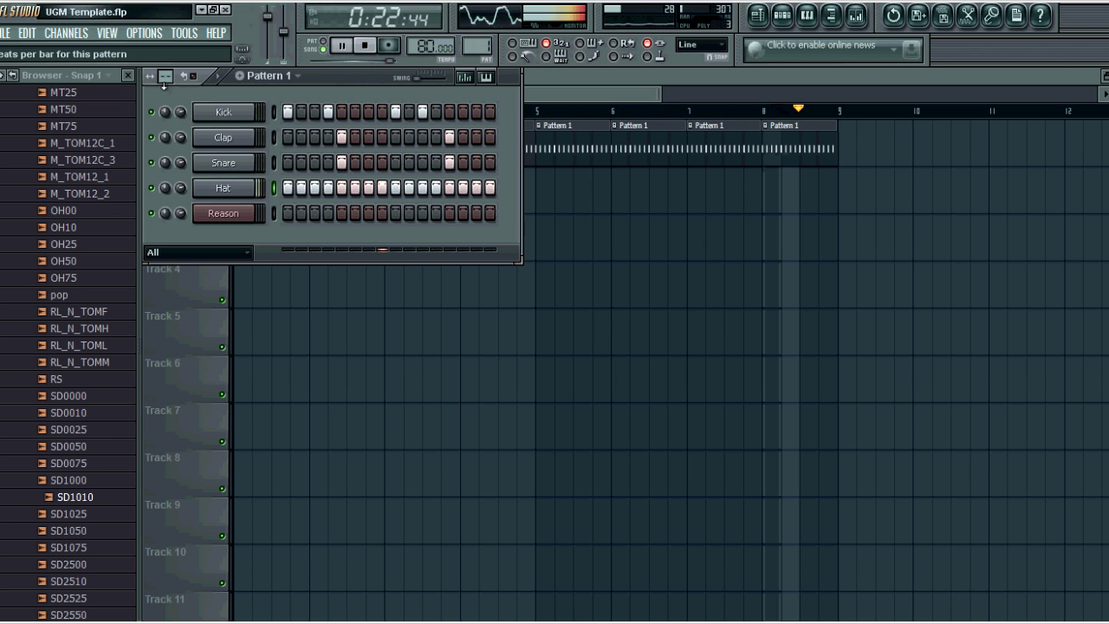
right_click(239, 189)
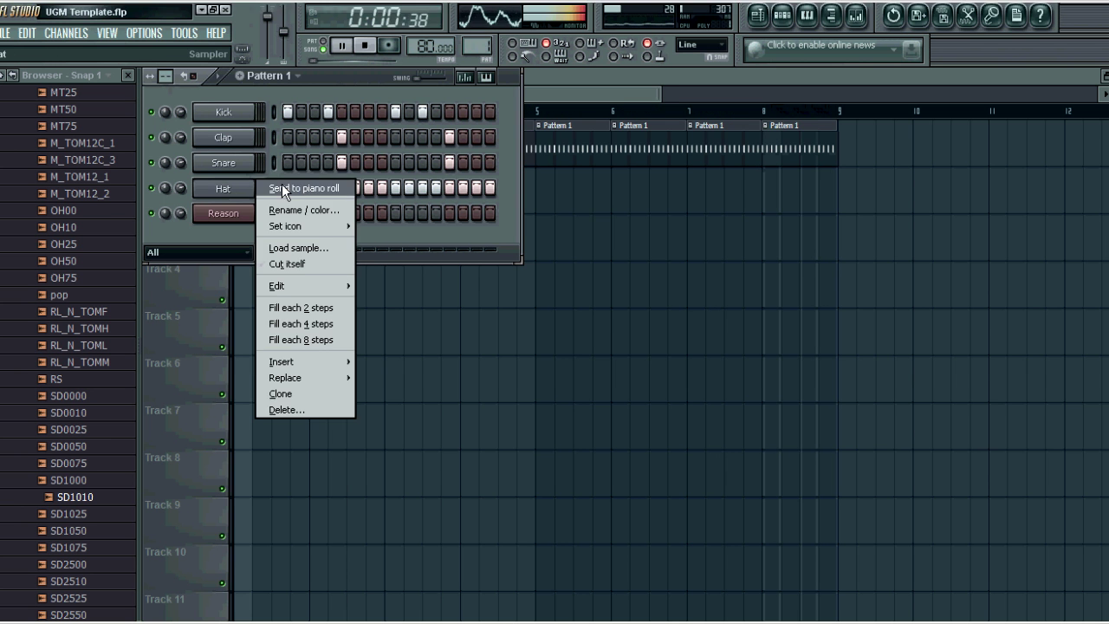
left_click(279, 183)
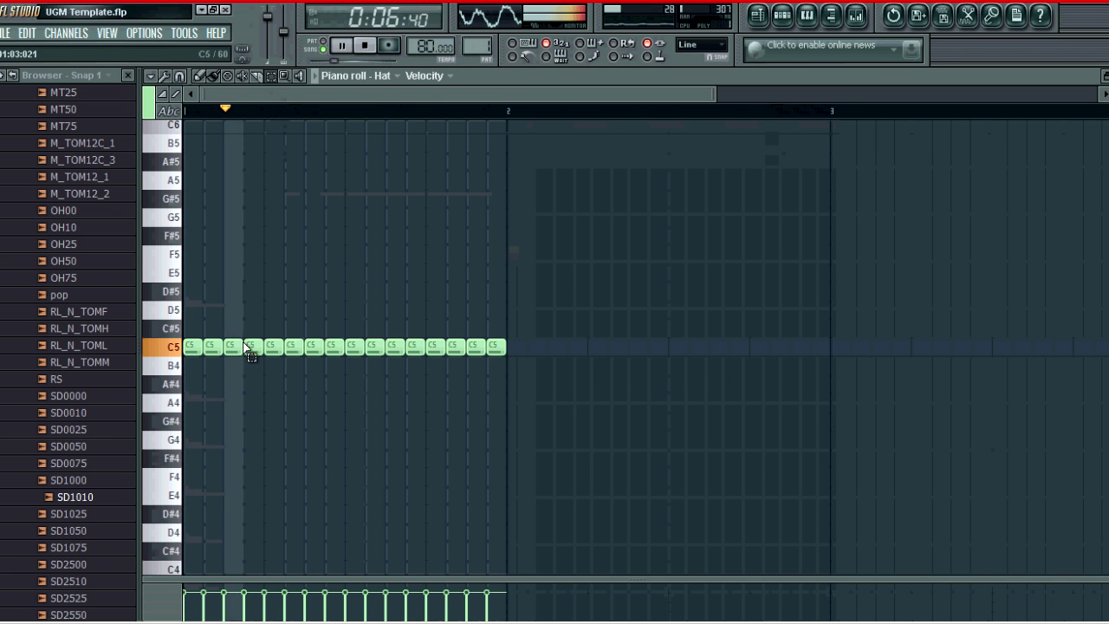
Chop the fourth, eighth and twelfth C5 hat notes into two equal notes each with the default chopper pattern.
left_click(253, 347, "ctrl")
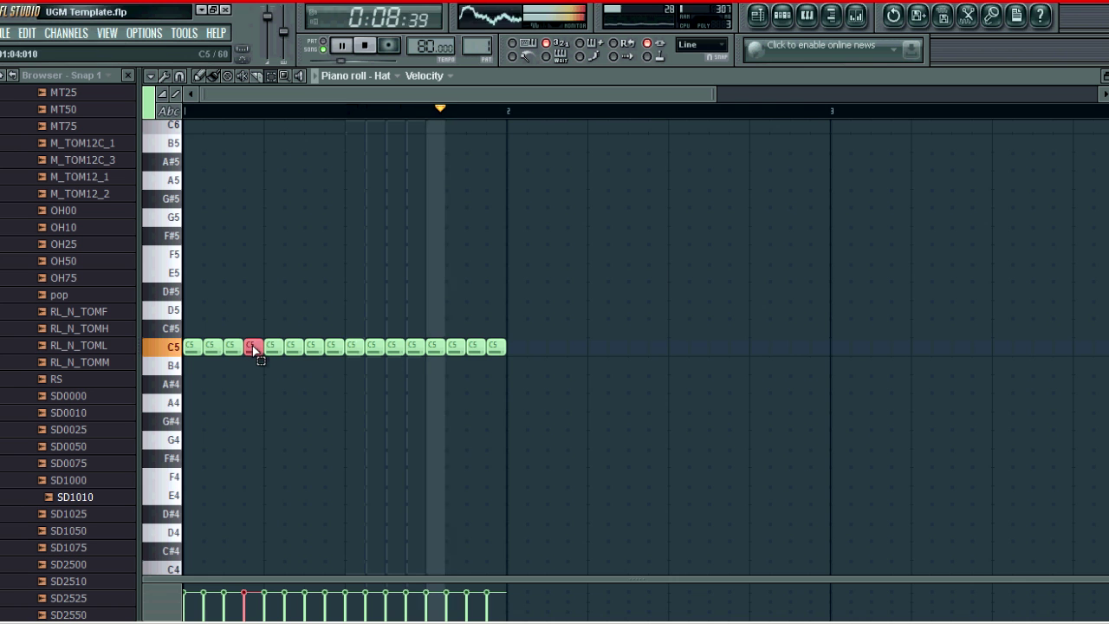
left_click(334, 346, "ctrl")
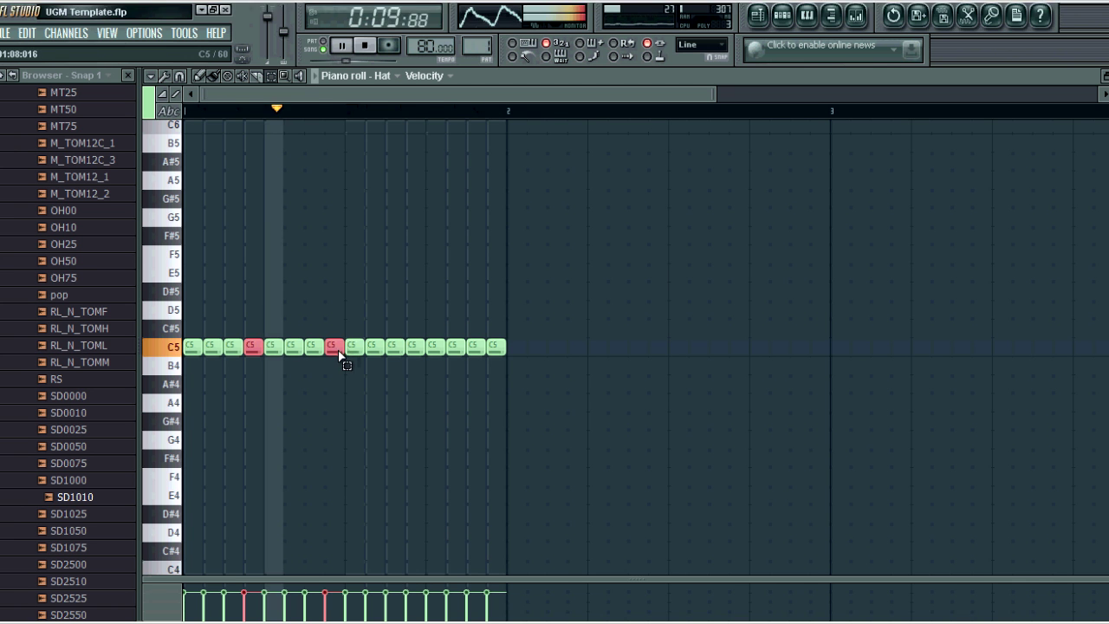
left_click(414, 346, "ctrl")
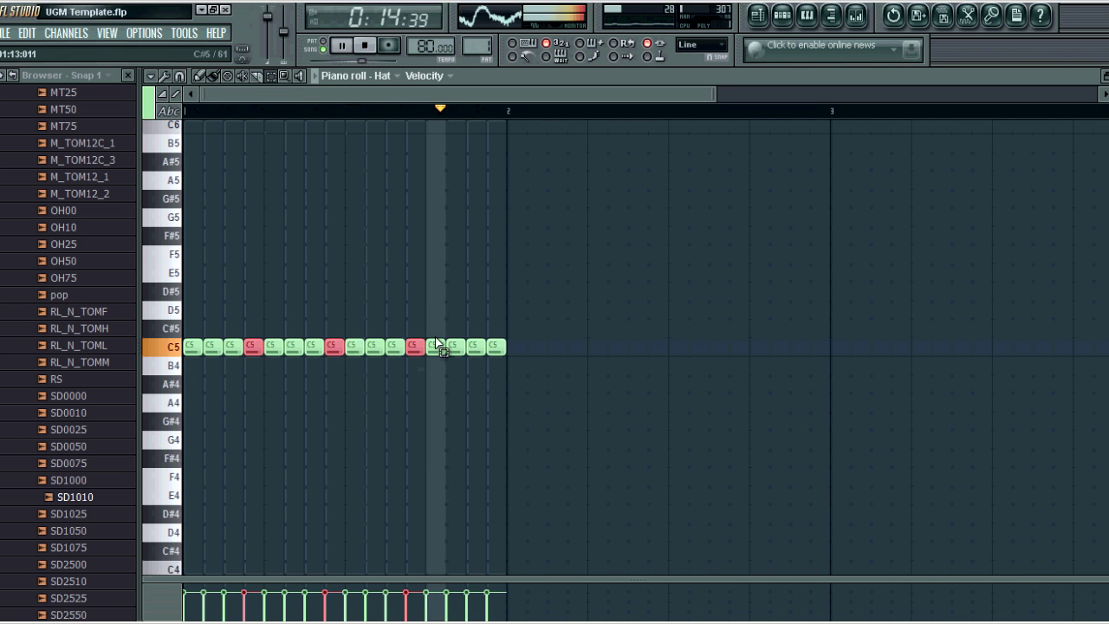
key("alt+u")
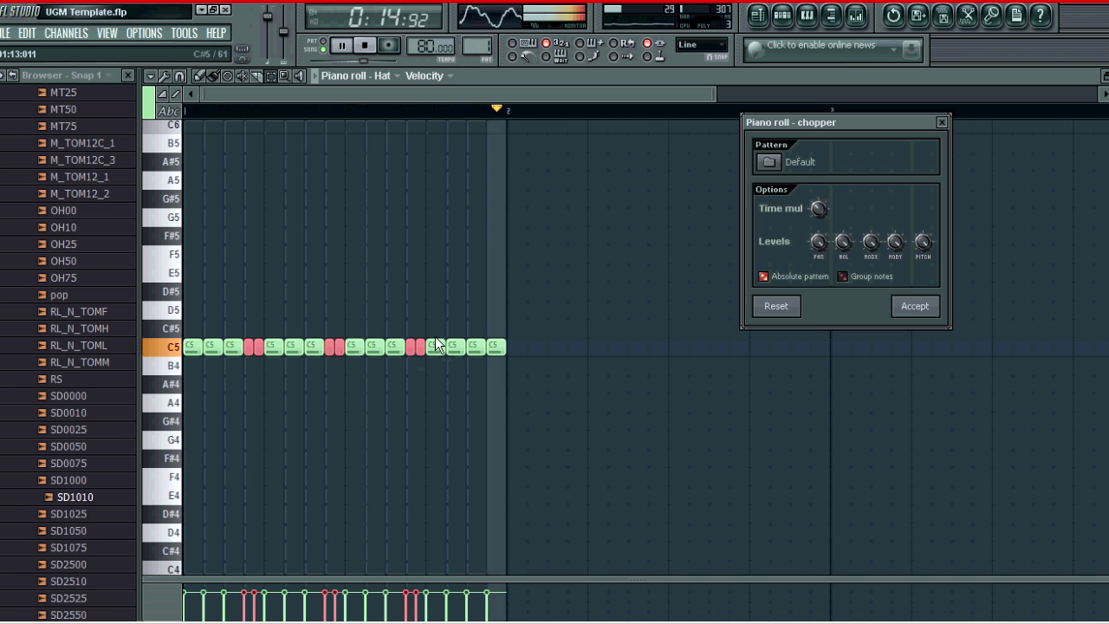
left_click(913, 308)
Chop the two short hat notes on step 12 into four by adjusting the chopper's time multiplier.
left_click(415, 333)
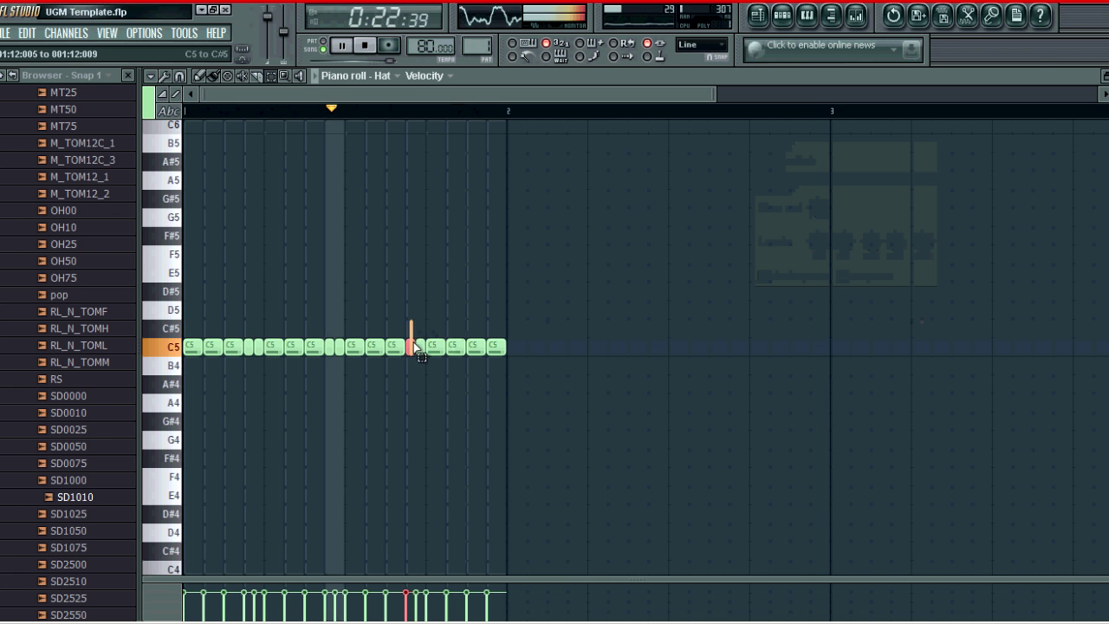
key("alt+u")
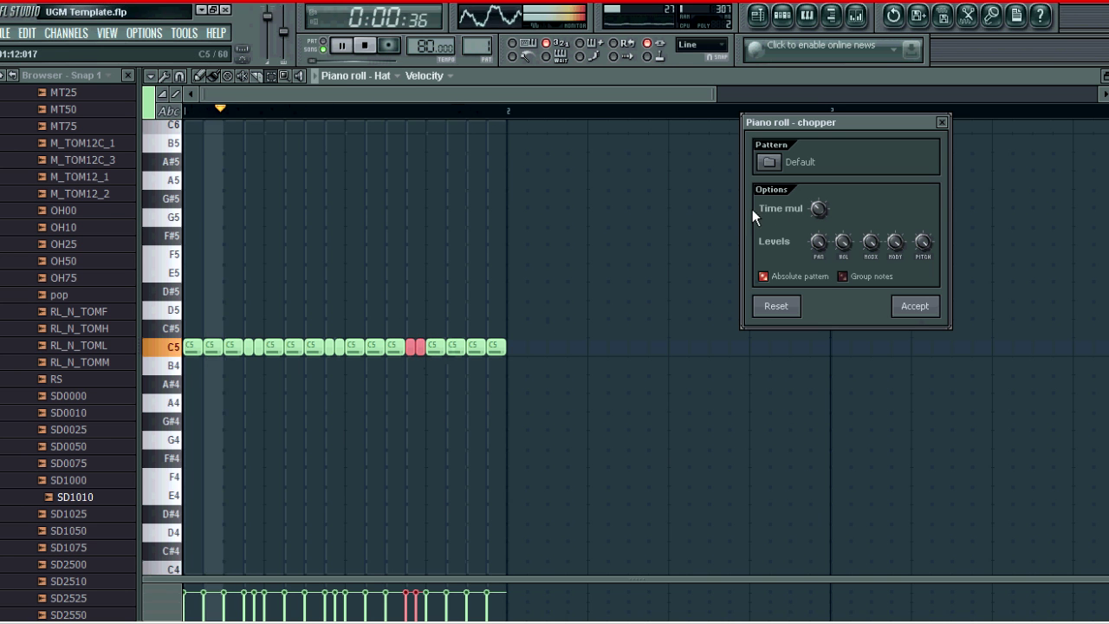
left_click_drag(816, 209, 821, 209)
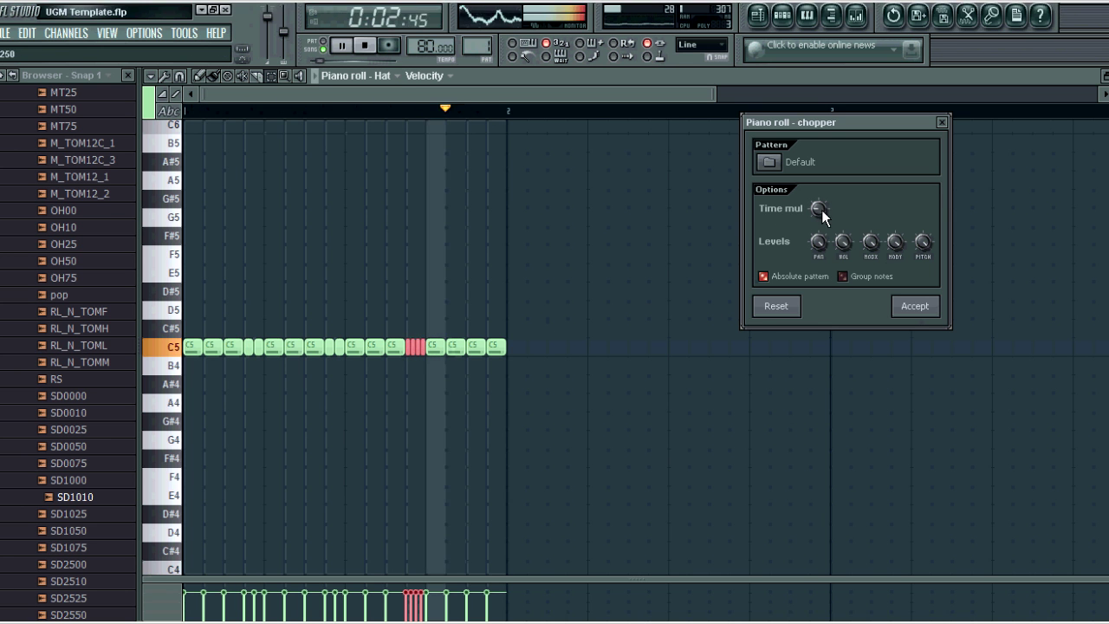
left_click(914, 306)
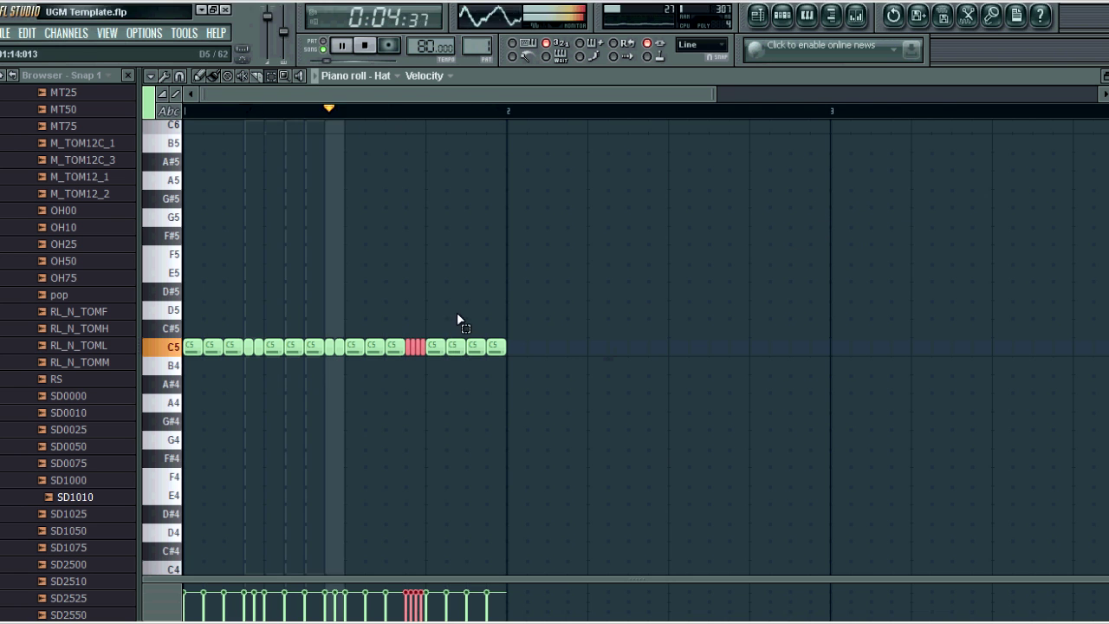
Chop the last four hat notes of the bar into two equal notes each using the chopper's time multiplier.
left_click_drag(438, 322, 483, 355)
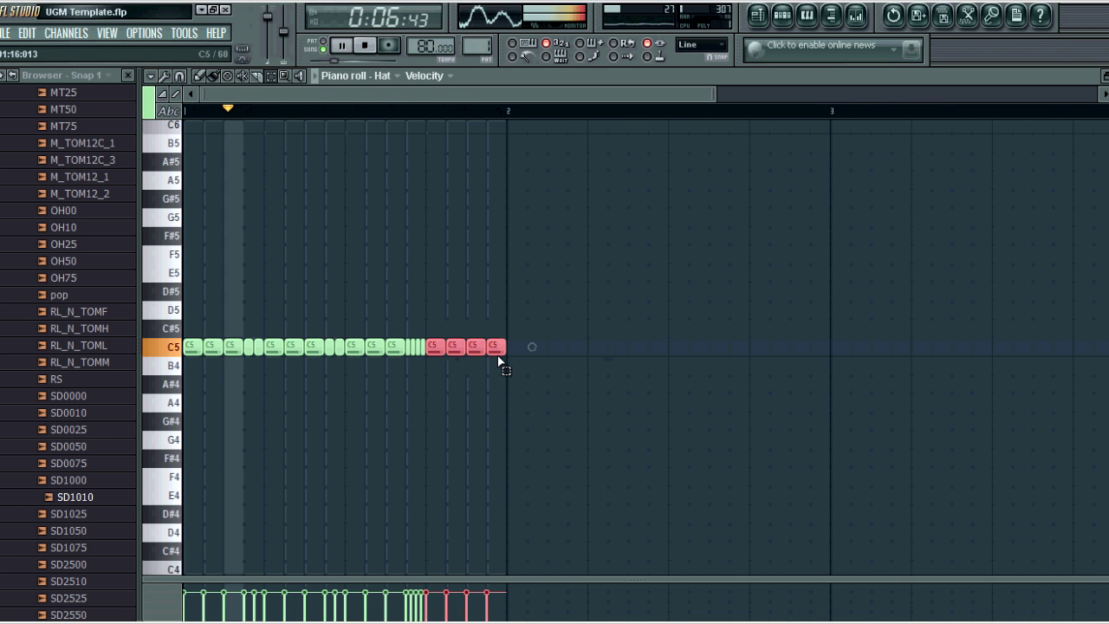
key("alt+u")
left_click_drag(816, 213, 817, 203)
left_click(915, 307)
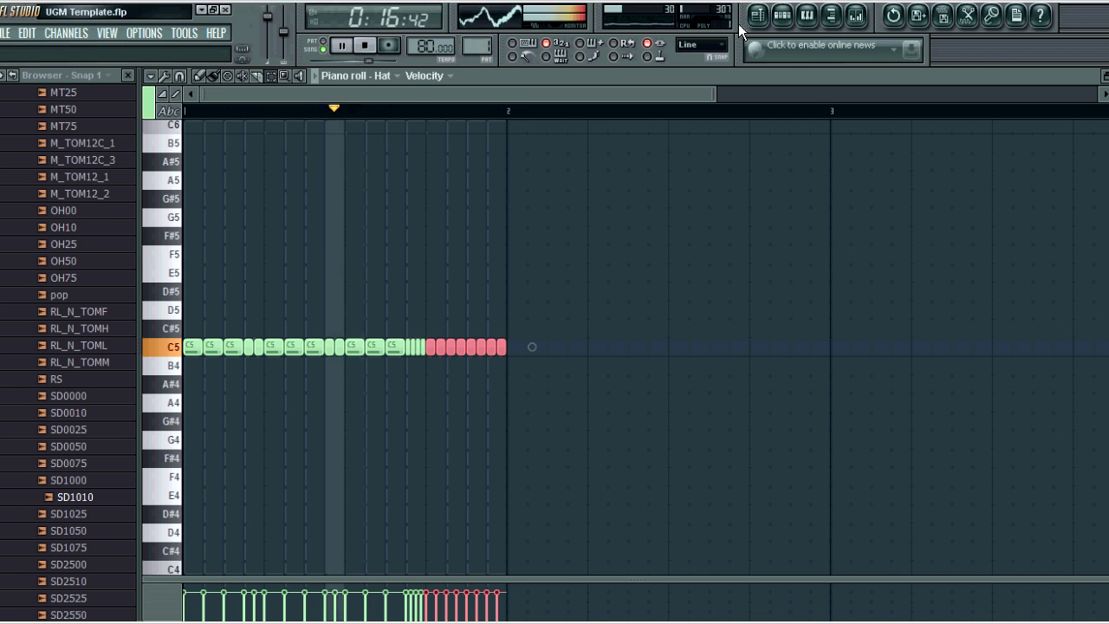
Check the drum step sequencer and playlist, and switch to Reason to view its sequencer and rack.
left_click(782, 16)
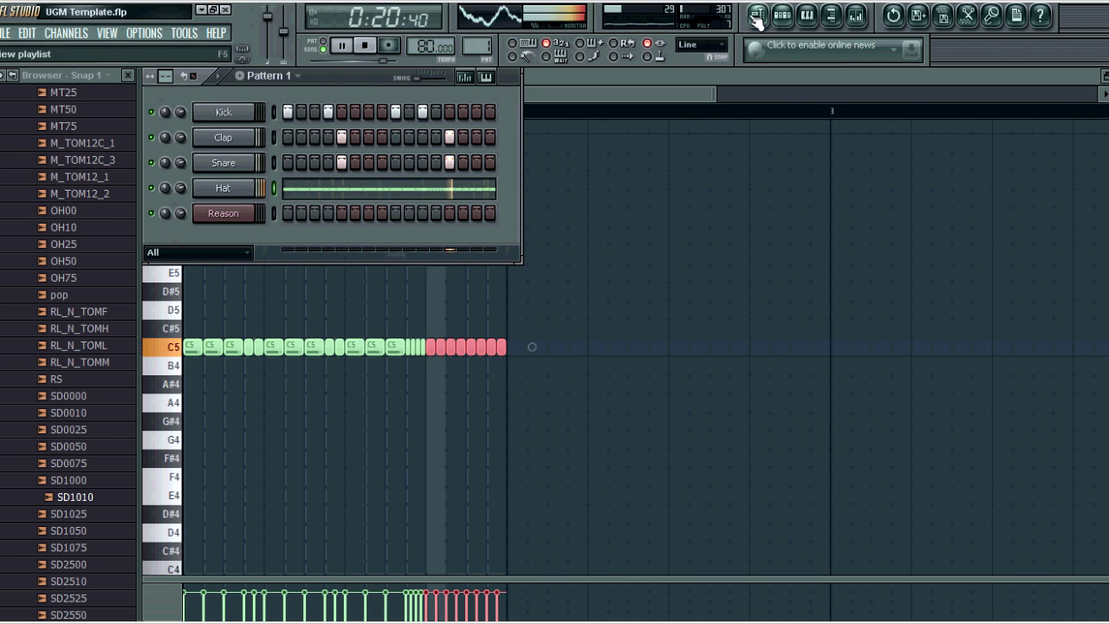
left_click(758, 15)
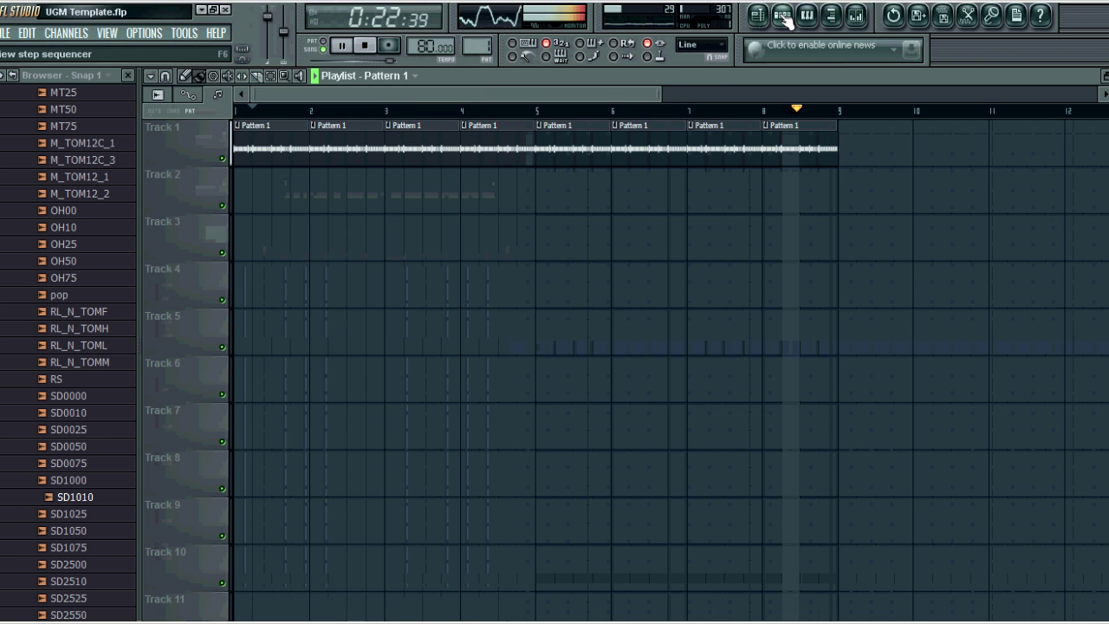
key("alt+Tab")
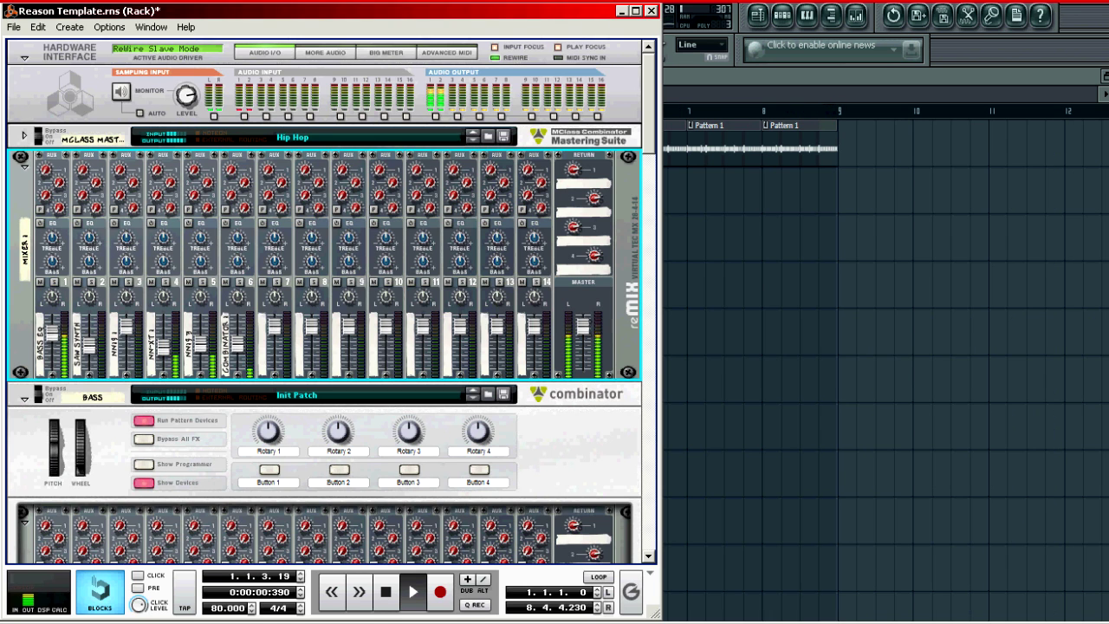
key("alt+Tab")
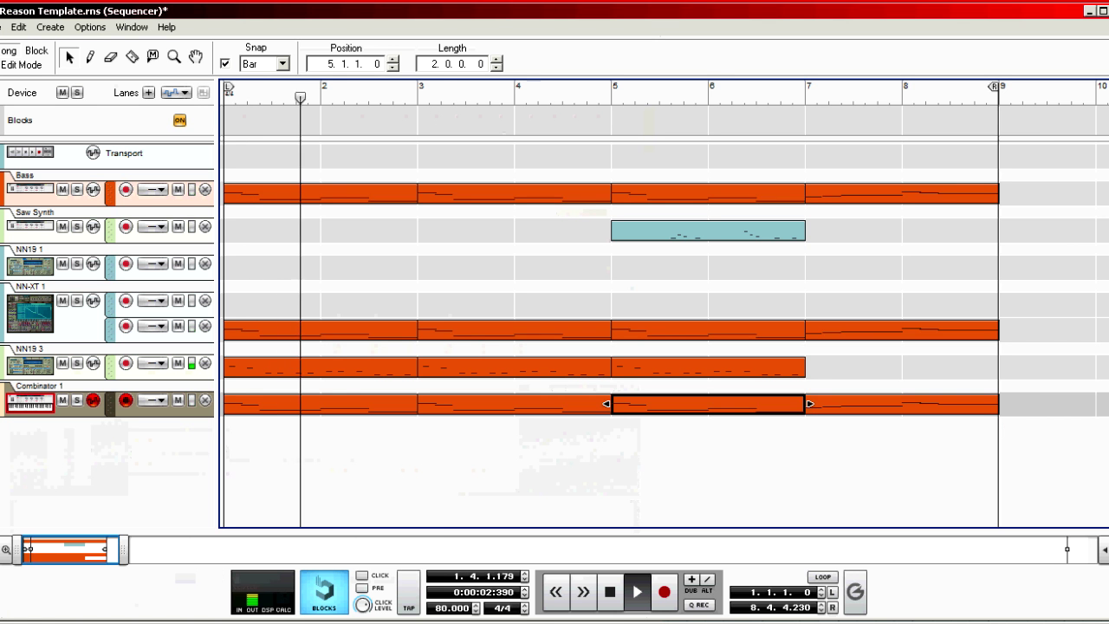
key("alt+Tab")
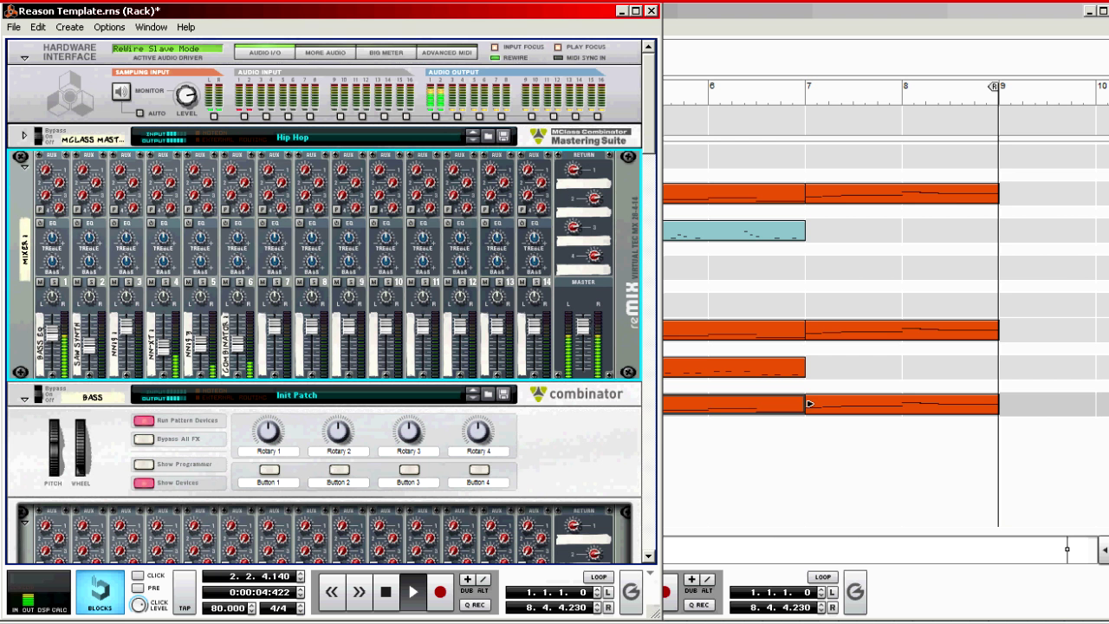
Create a Malström Graintable Synthesizer at the end of the rack, below the Rich Arco Strings Combinator.
left_click_drag(641, 118, 631, 544)
right_click(459, 503)
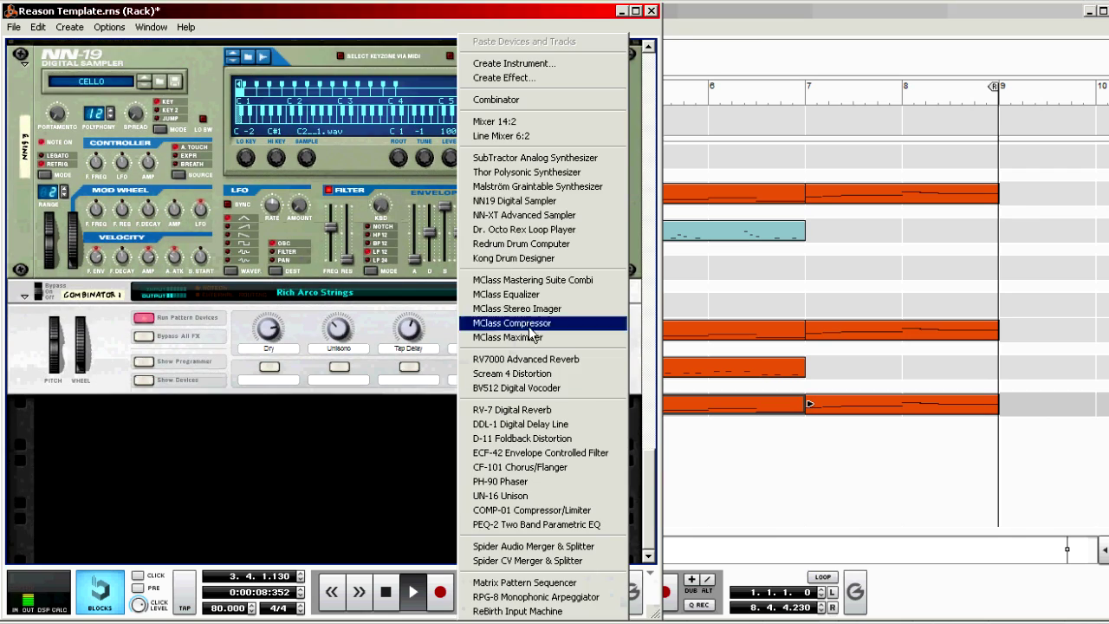
left_click(530, 190)
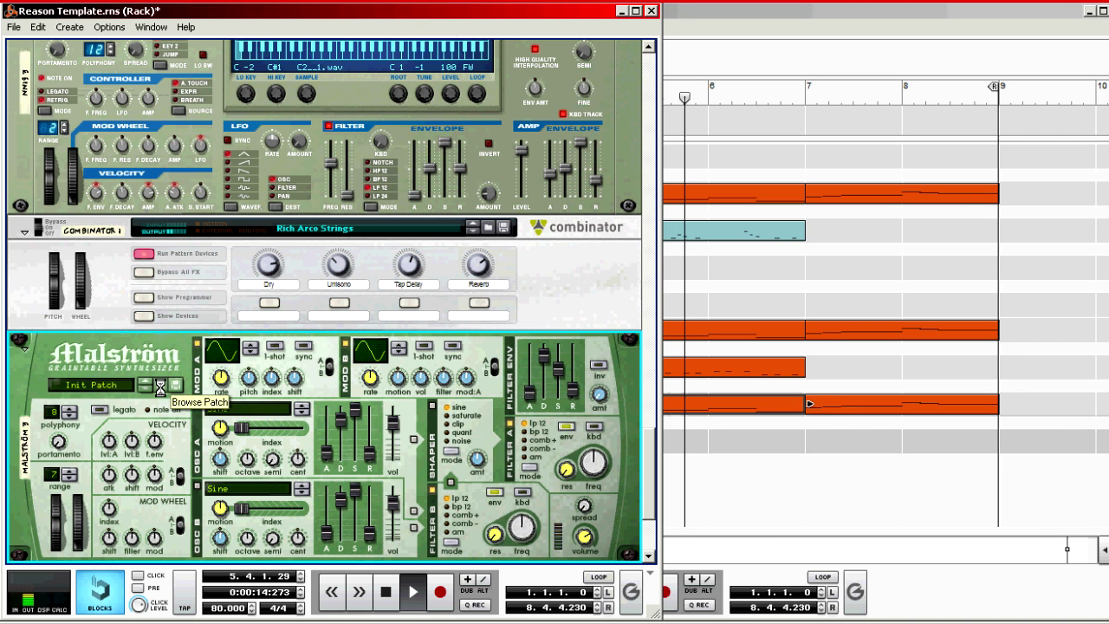
Browse patches for the new Malström in REFILLS > 1001 Malstrom Refill > Contributed Patches and open the contributor folder containing apprehensive.xwv.
left_click(160, 387)
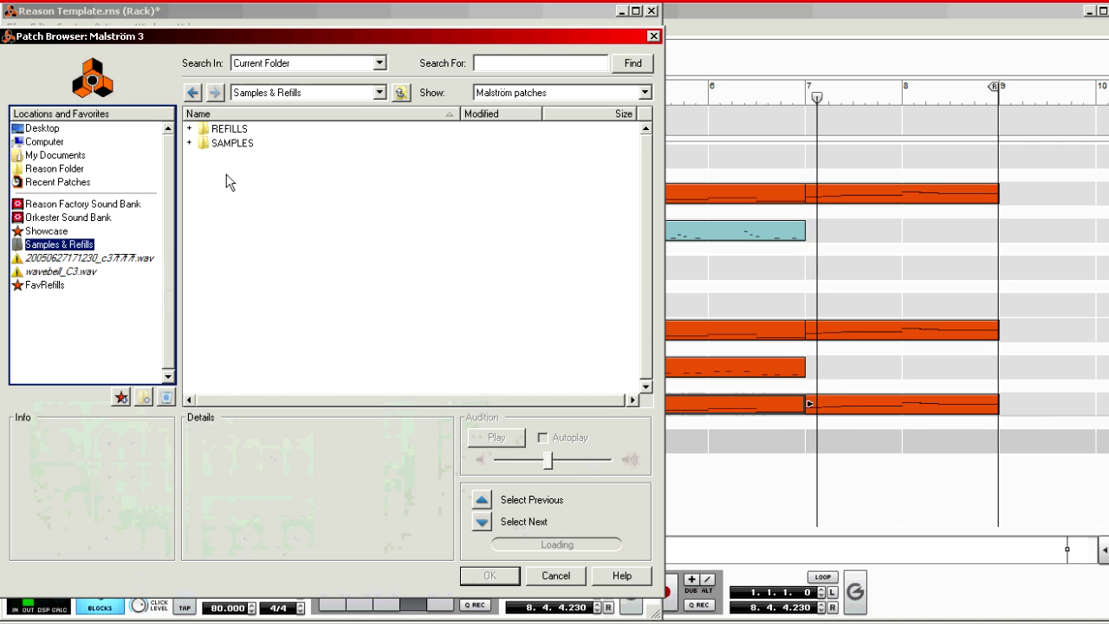
left_click(227, 115)
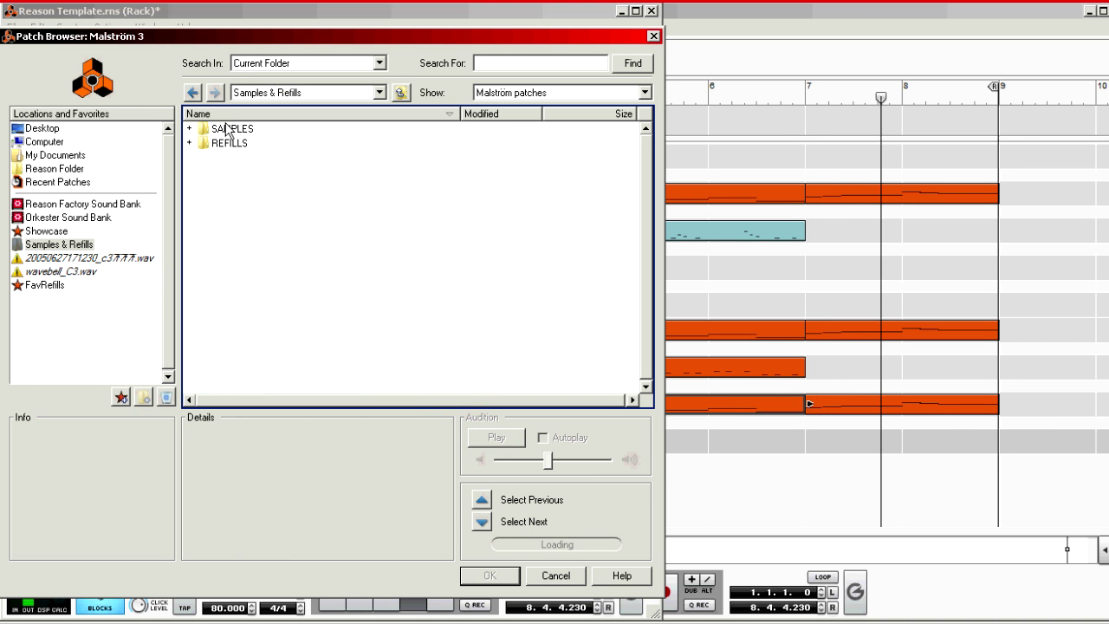
left_click(227, 116)
left_click(227, 129)
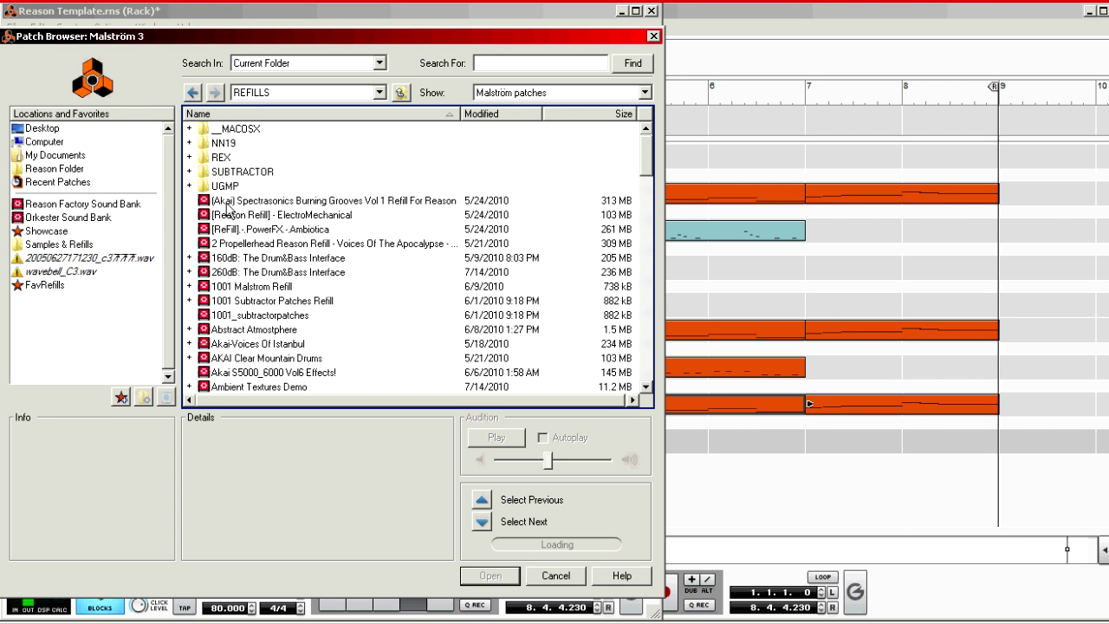
left_click(275, 331)
double_click(286, 286)
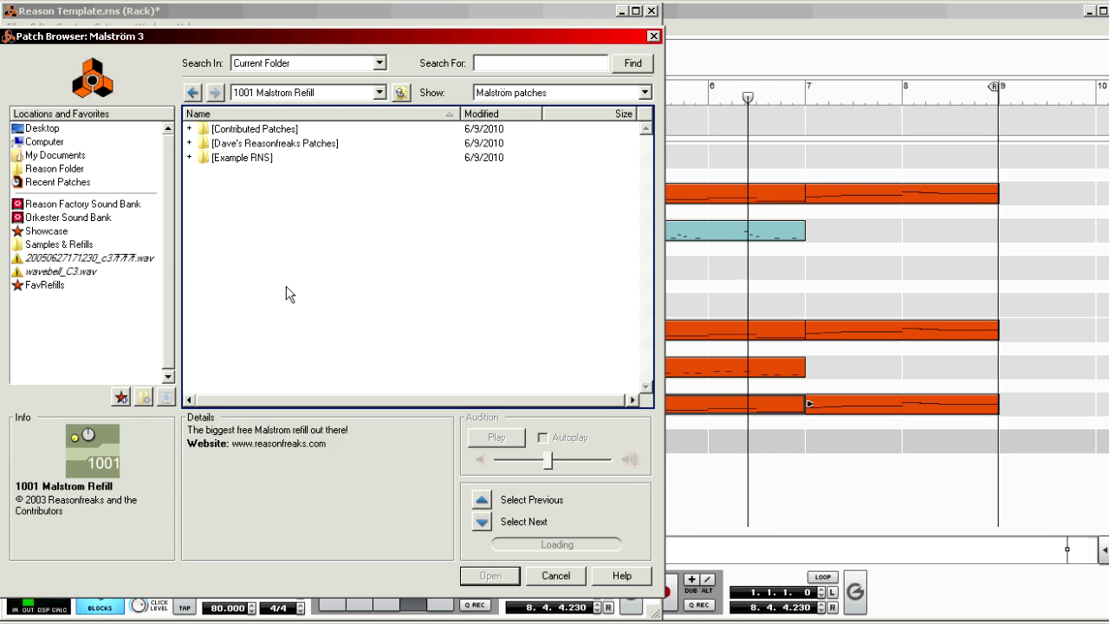
double_click(252, 130)
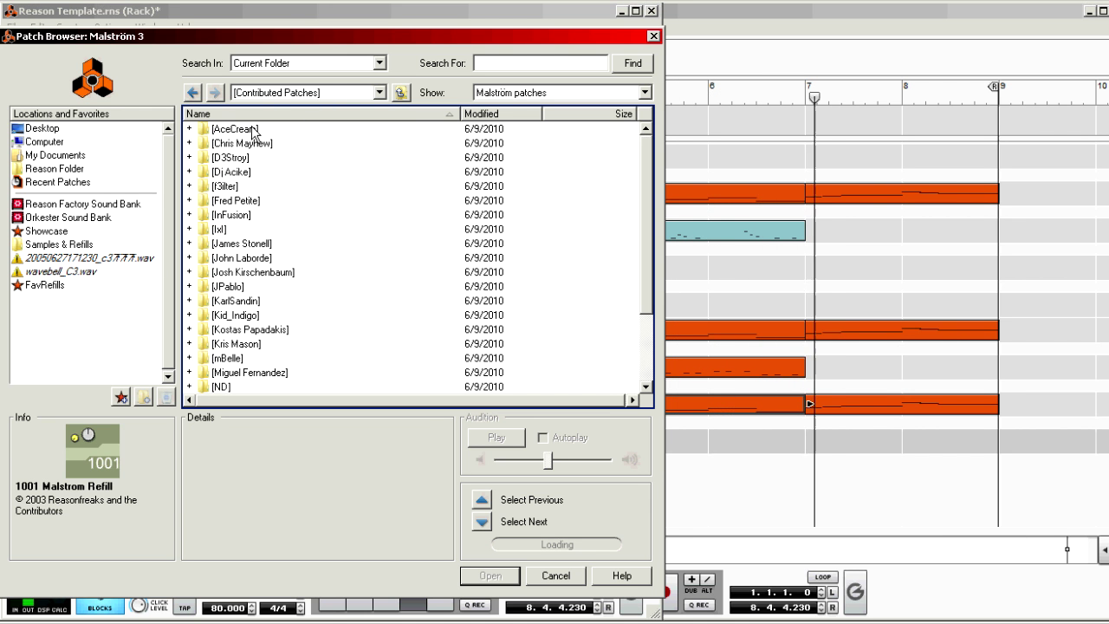
double_click(235, 343)
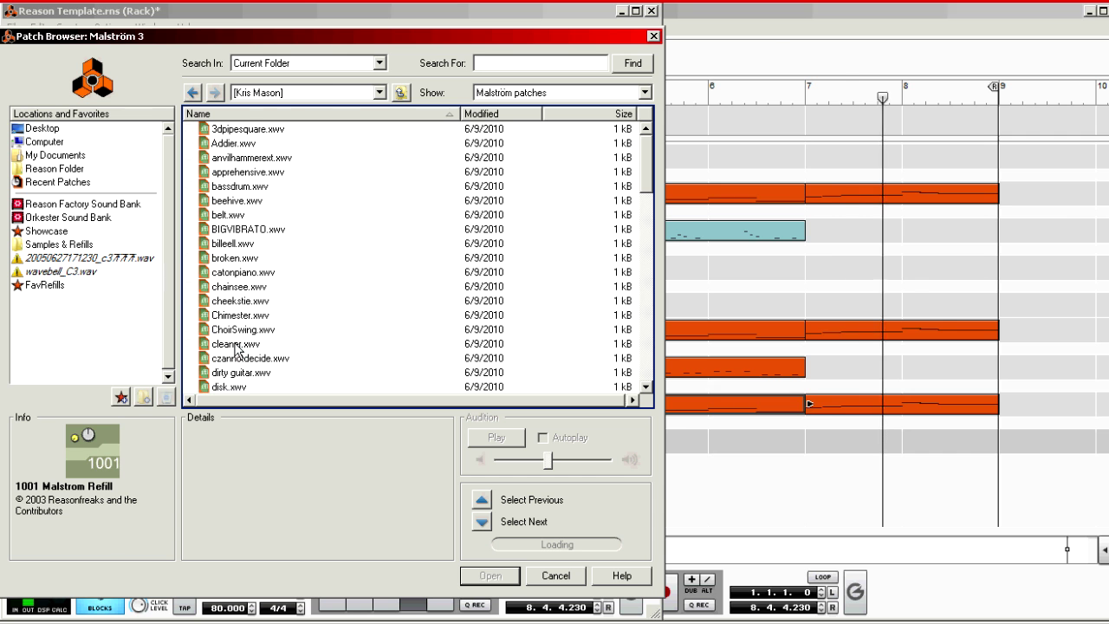
Audition the Malström patches apprehensive, beehive, Chimester and ChoirSwing.
left_click(249, 172)
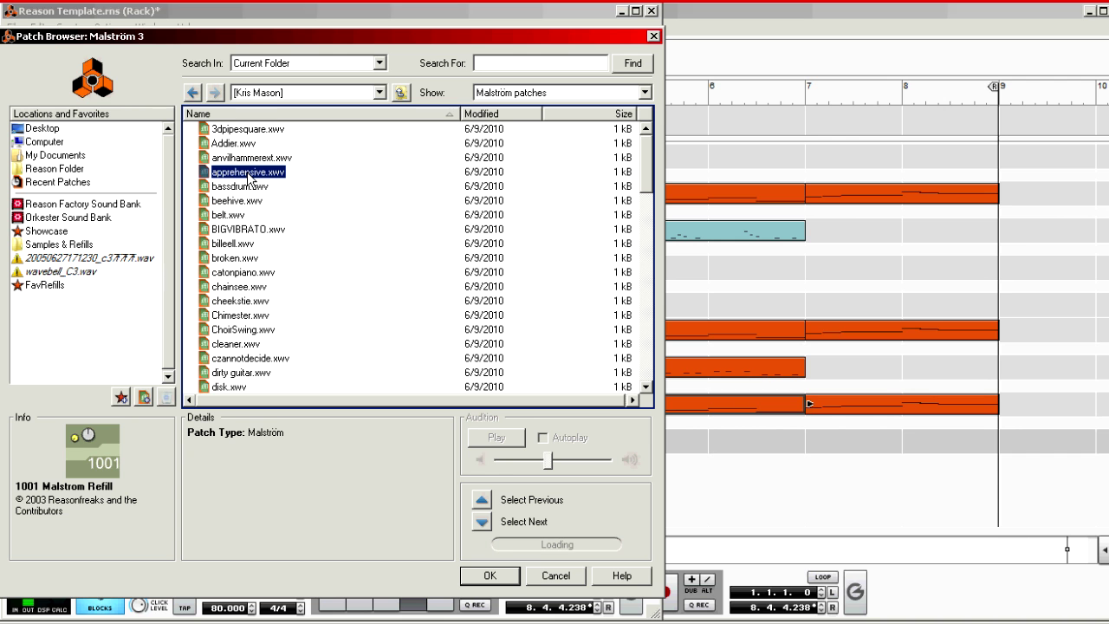
left_click(240, 201)
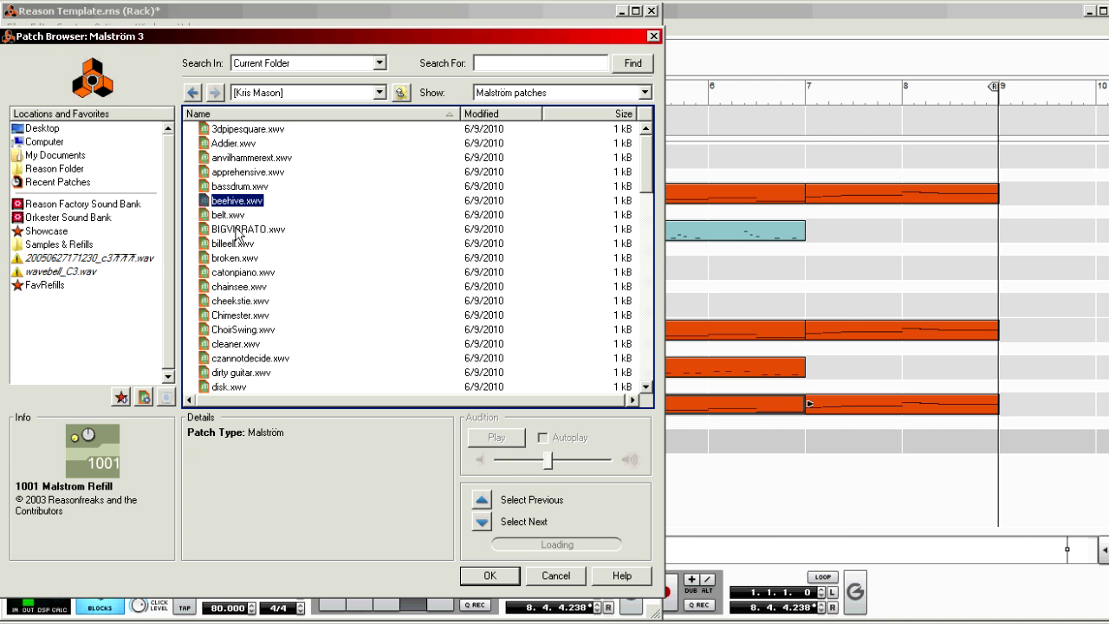
left_click(235, 317)
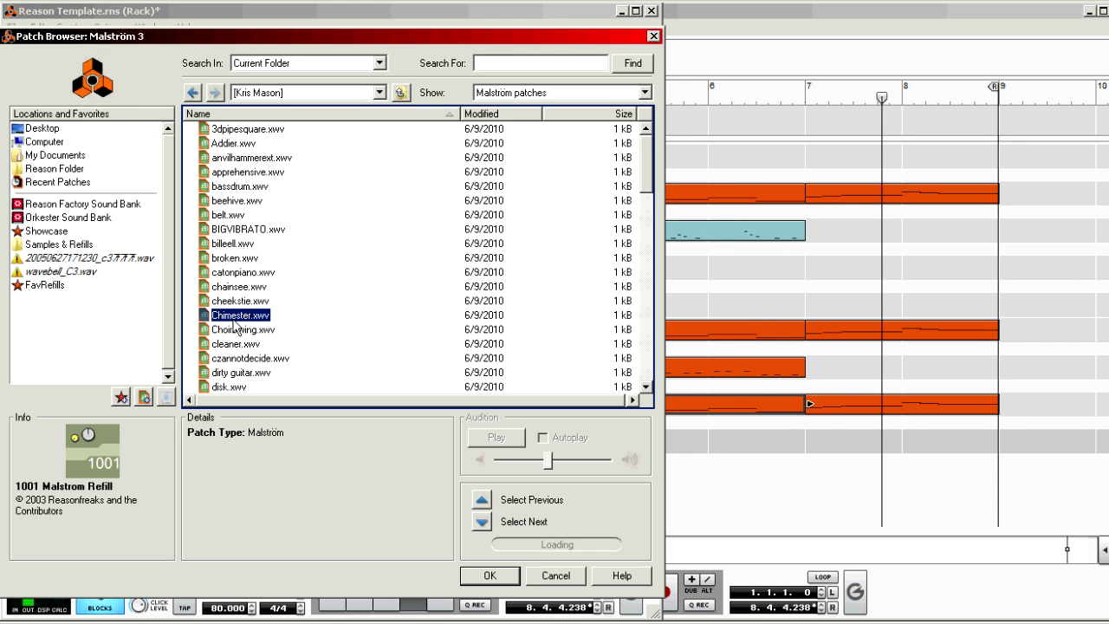
left_click(233, 330)
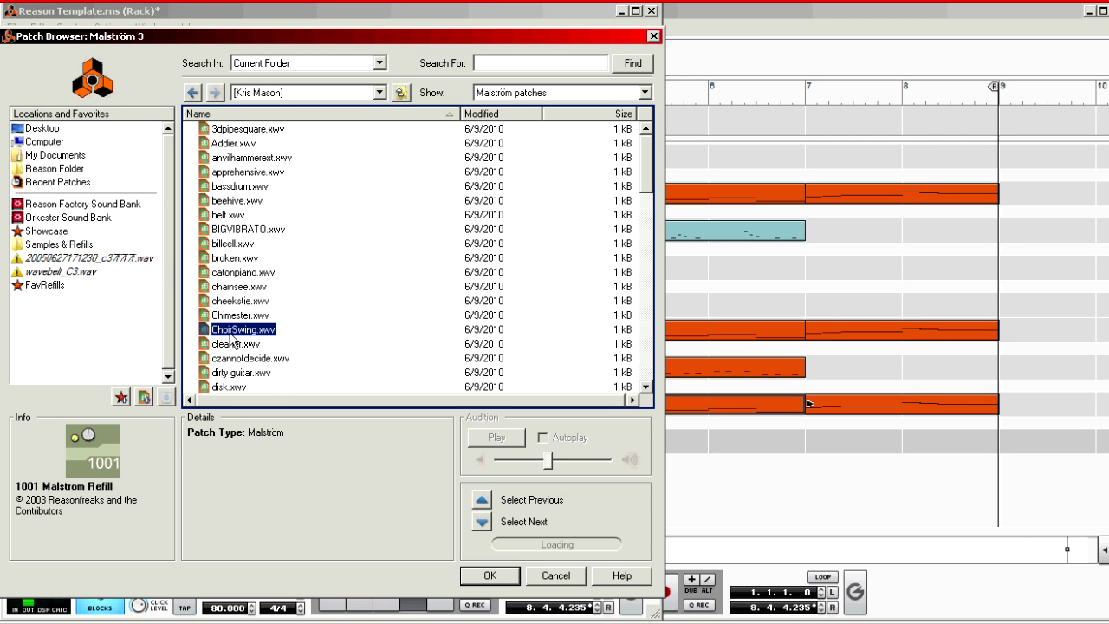
Audition the patches trancemaster, trancetrump[], weird1 and weird2 near the end of the same folder.
scroll(232, 338, "down", 7)
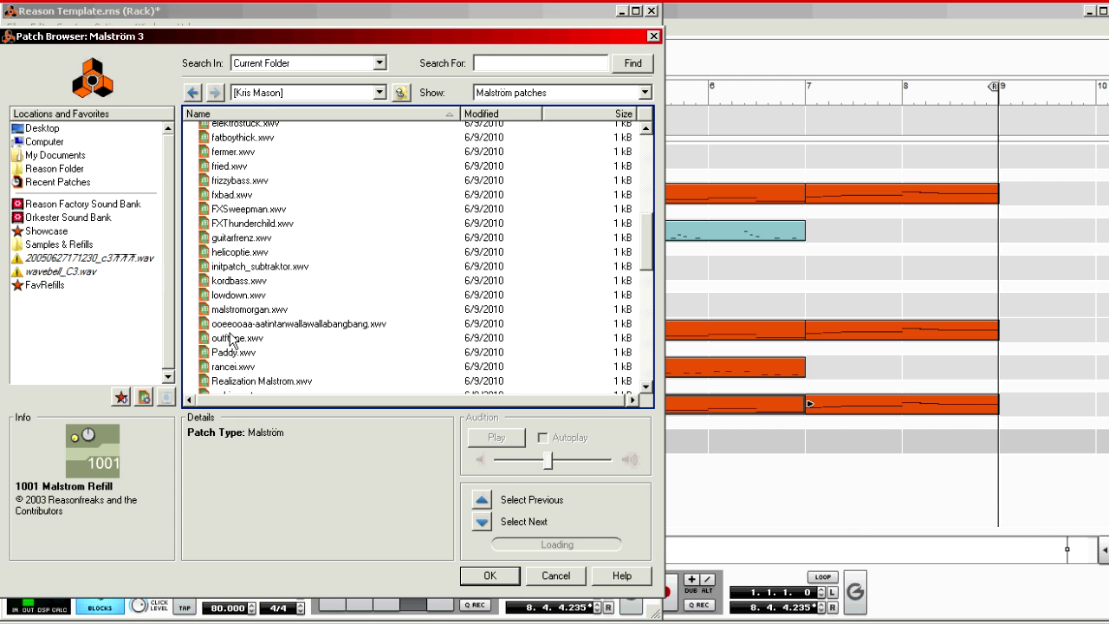
scroll(232, 340, "down", 4)
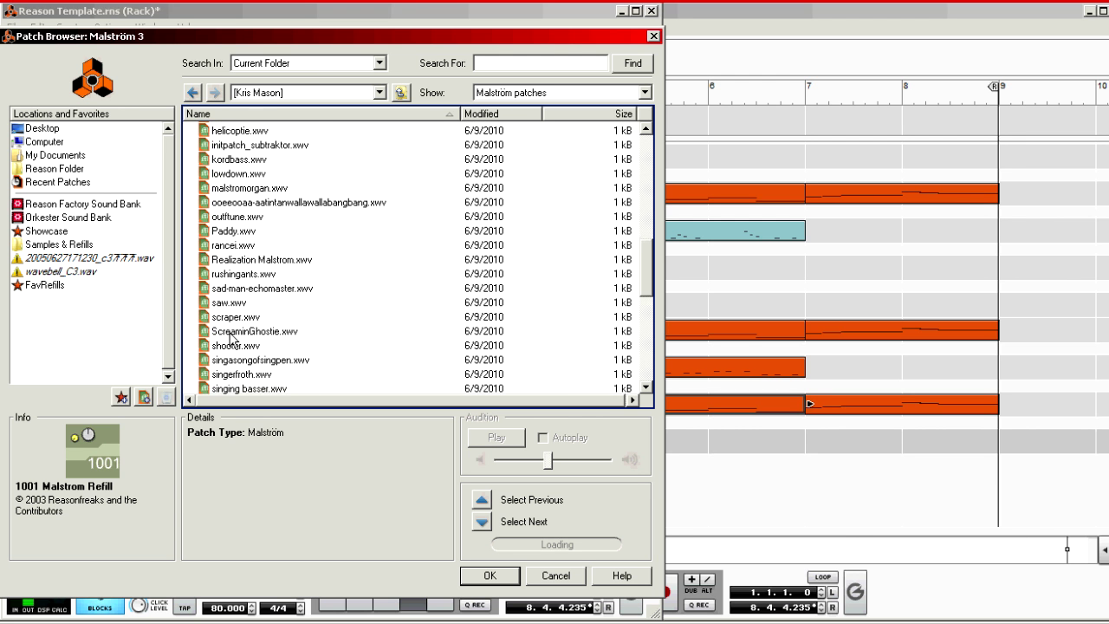
scroll(233, 340, "down", 7)
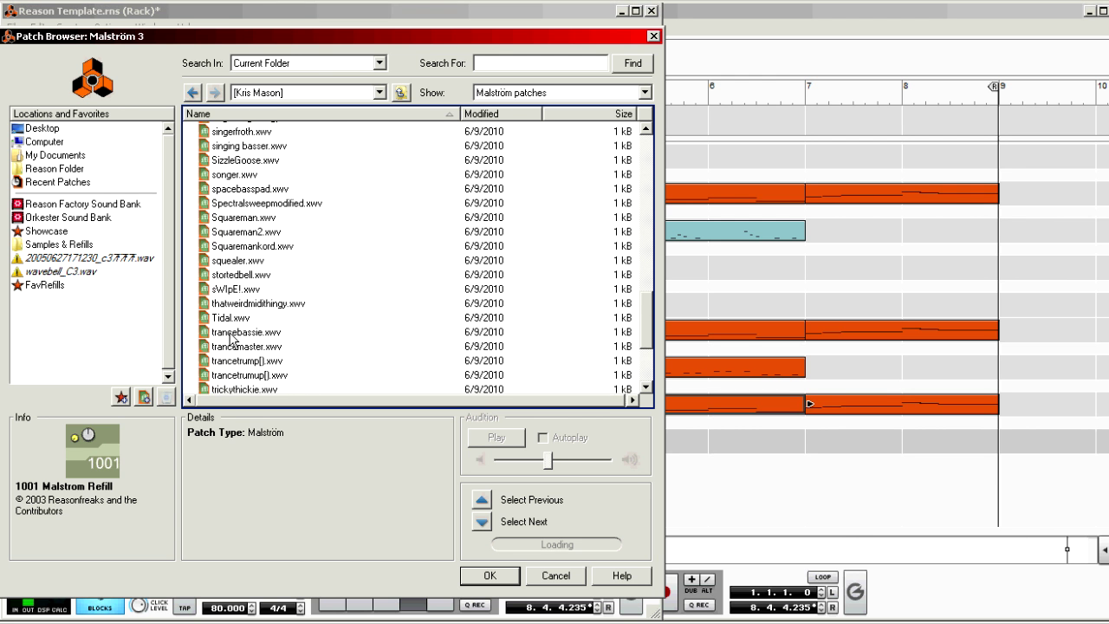
scroll(231, 338, "down", 1)
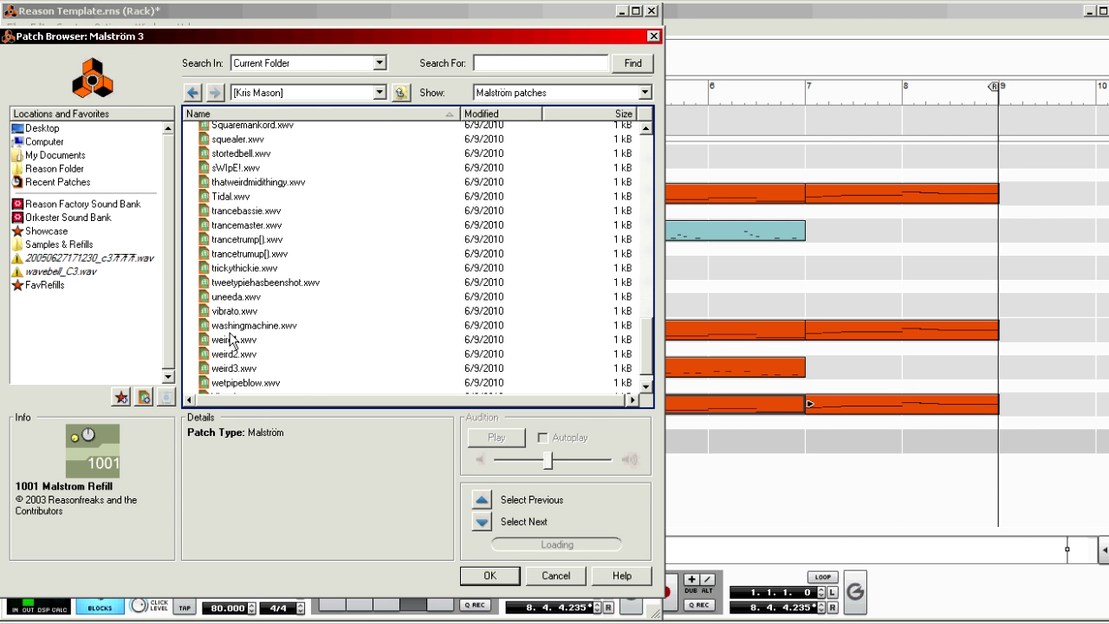
left_click(253, 227)
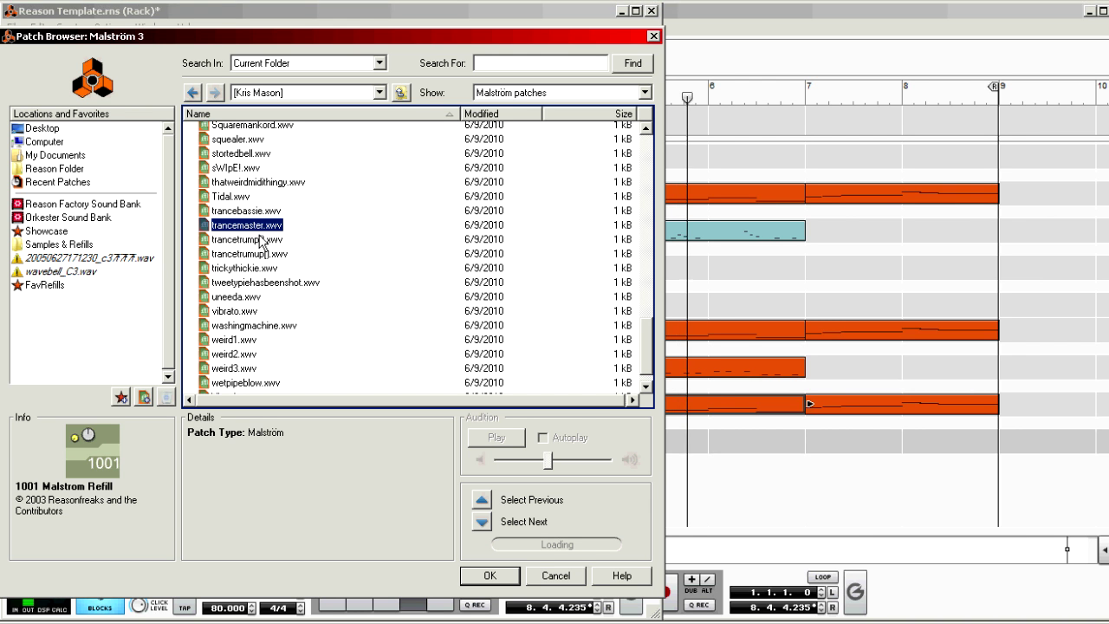
left_click(260, 239)
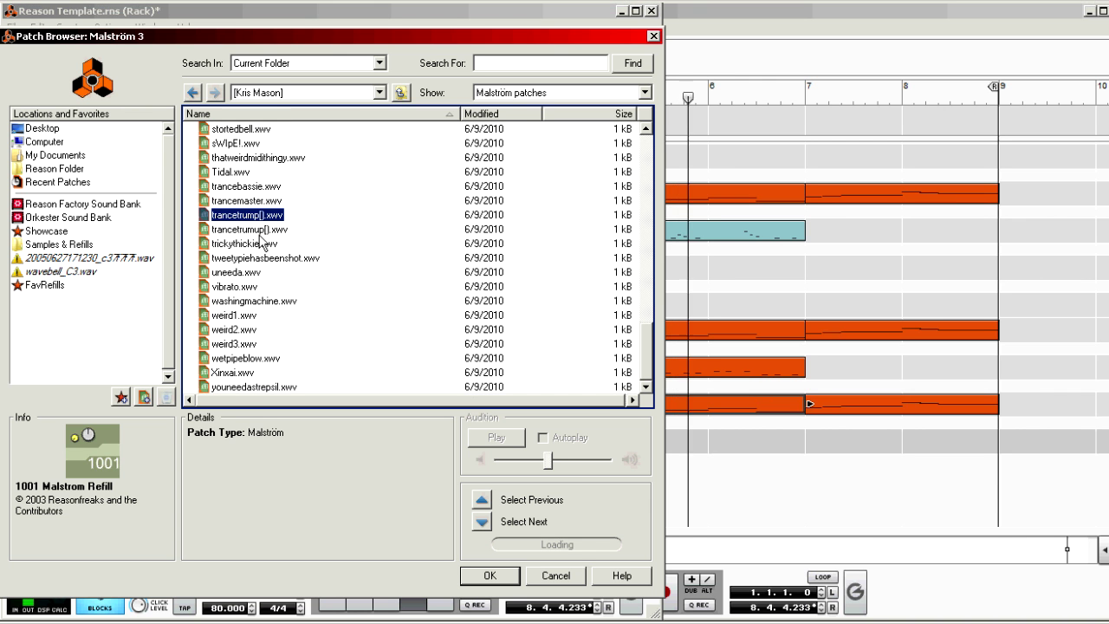
scroll(260, 243, "down", 1)
left_click(252, 316)
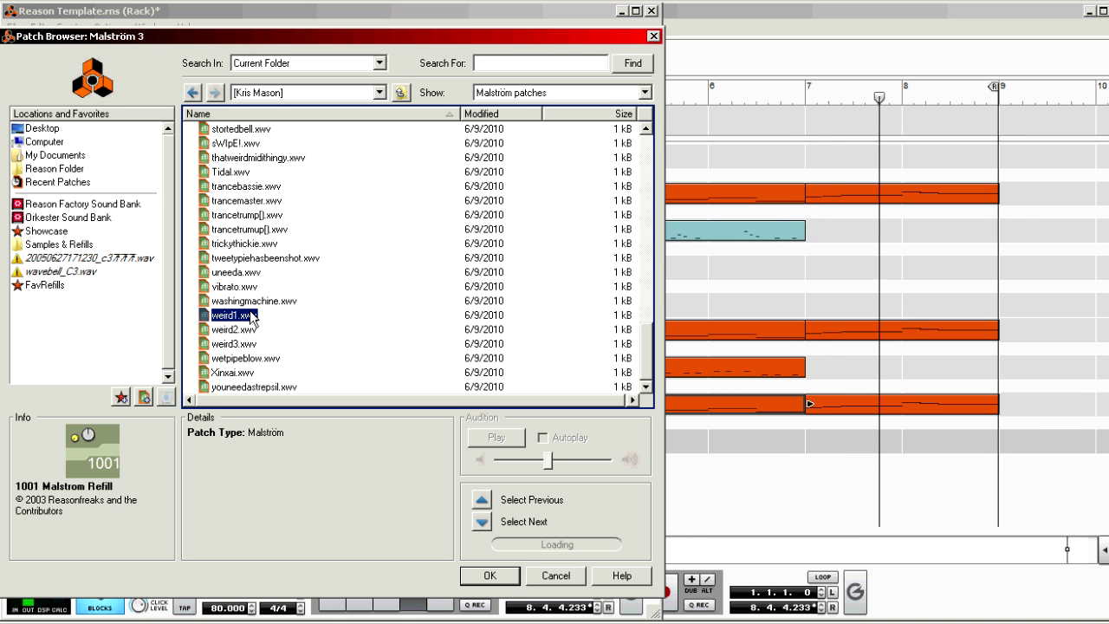
left_click(250, 330)
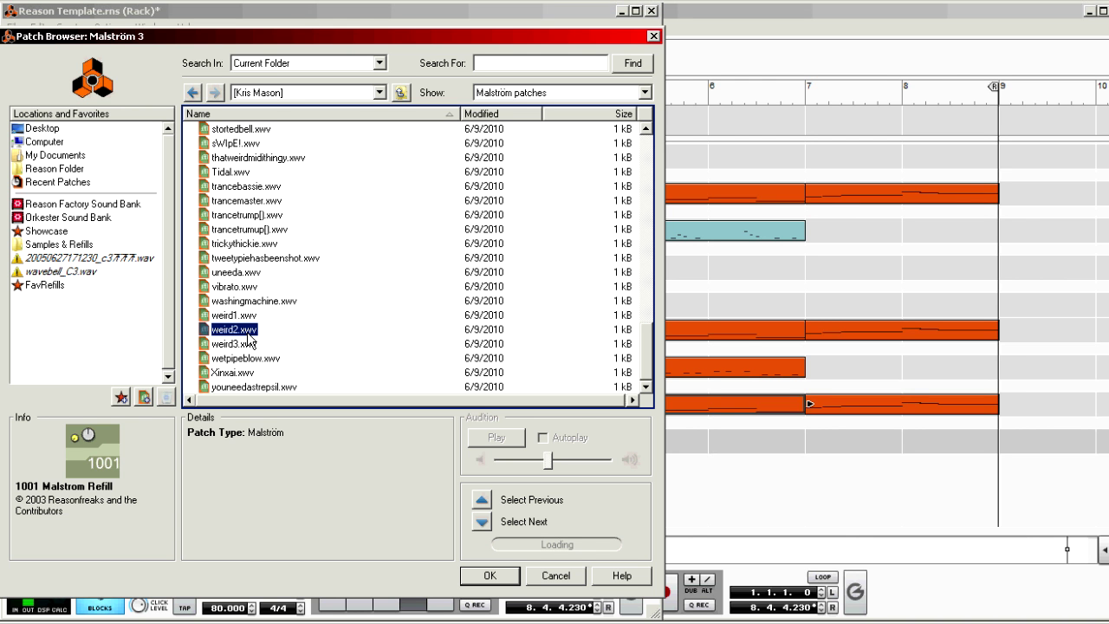
Look through the contributor folder holding Gakpad.xwv and the f3ilter folder, and return to Contributed Patches.
left_click(283, 94)
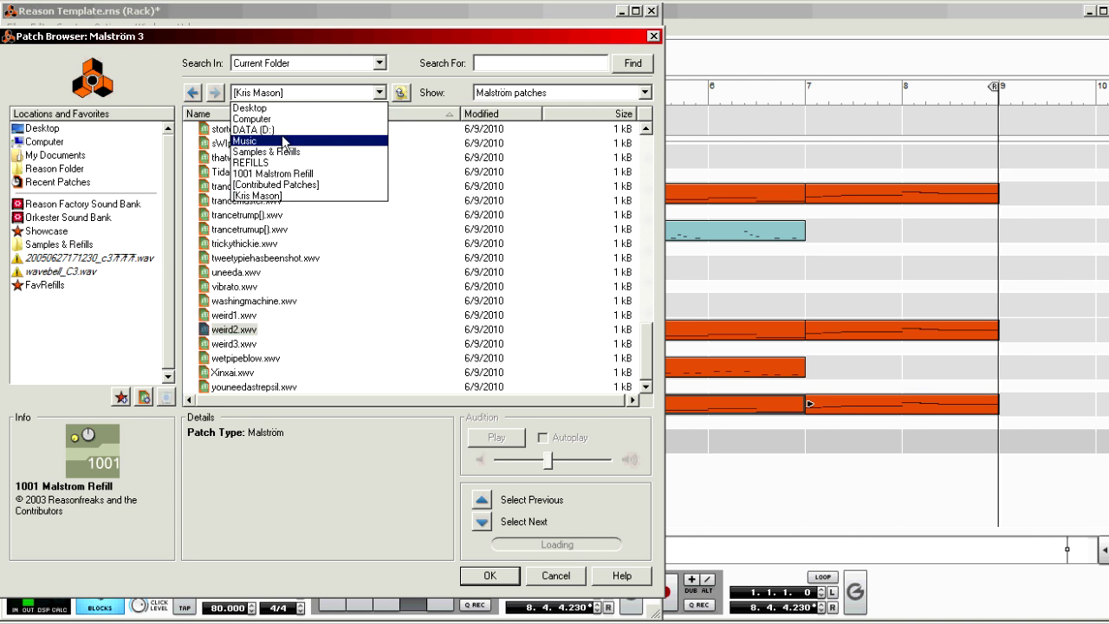
left_click(275, 184)
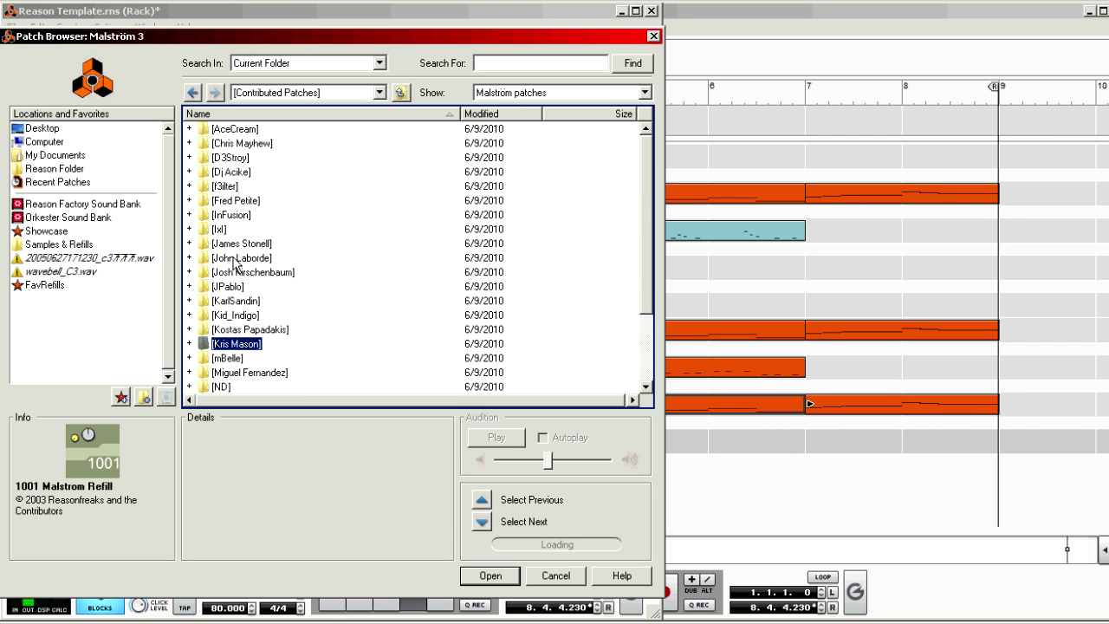
double_click(236, 273)
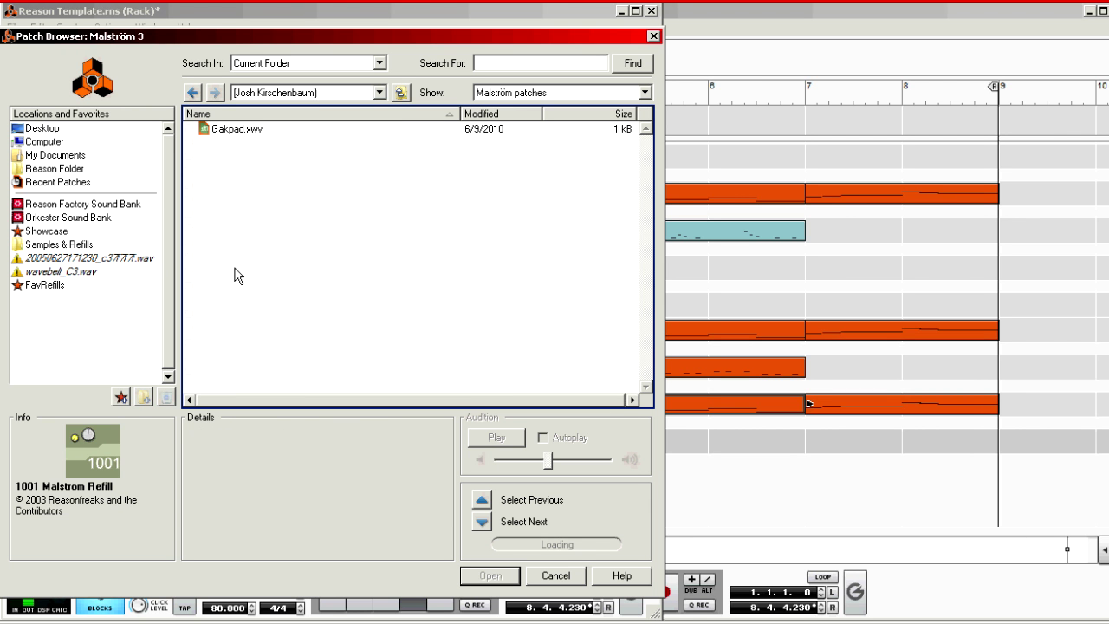
left_click(244, 95)
left_click(264, 184)
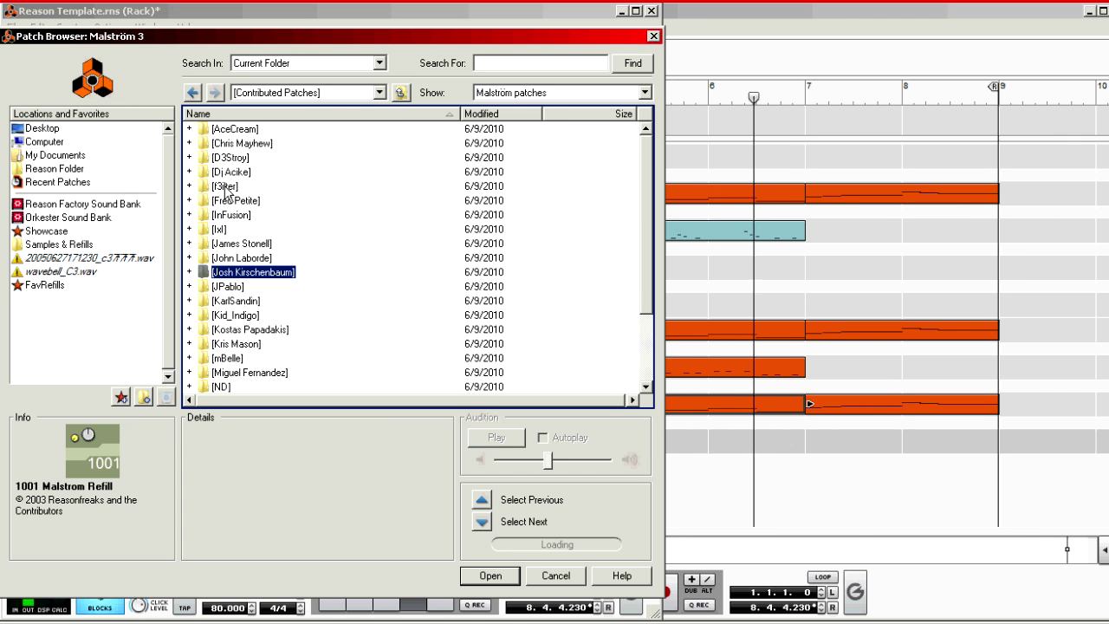
double_click(227, 186)
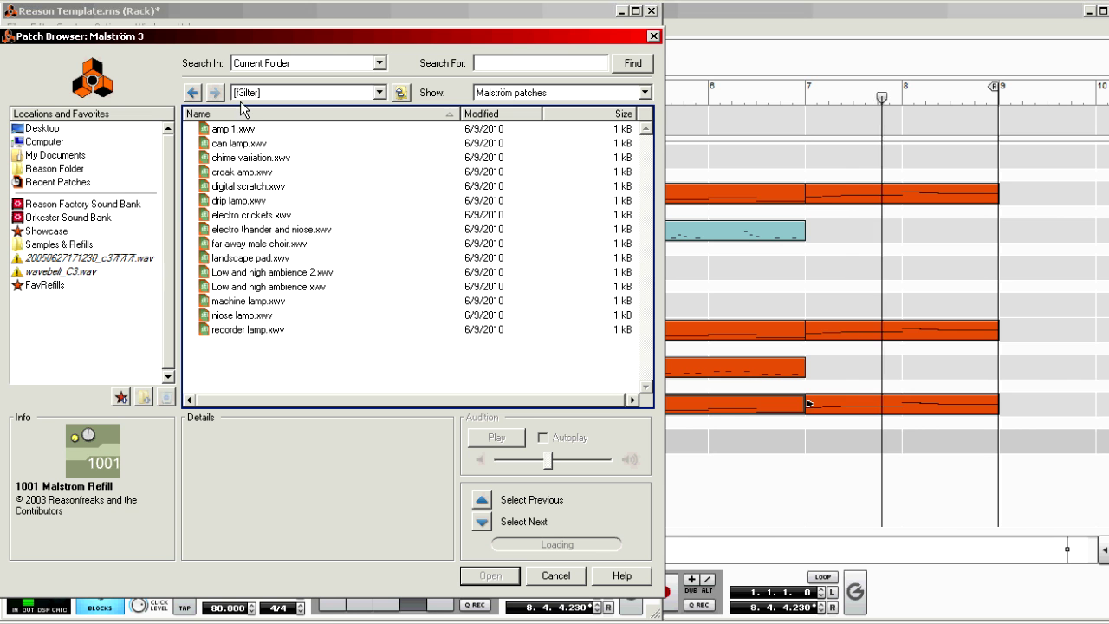
left_click(243, 98)
left_click(239, 185)
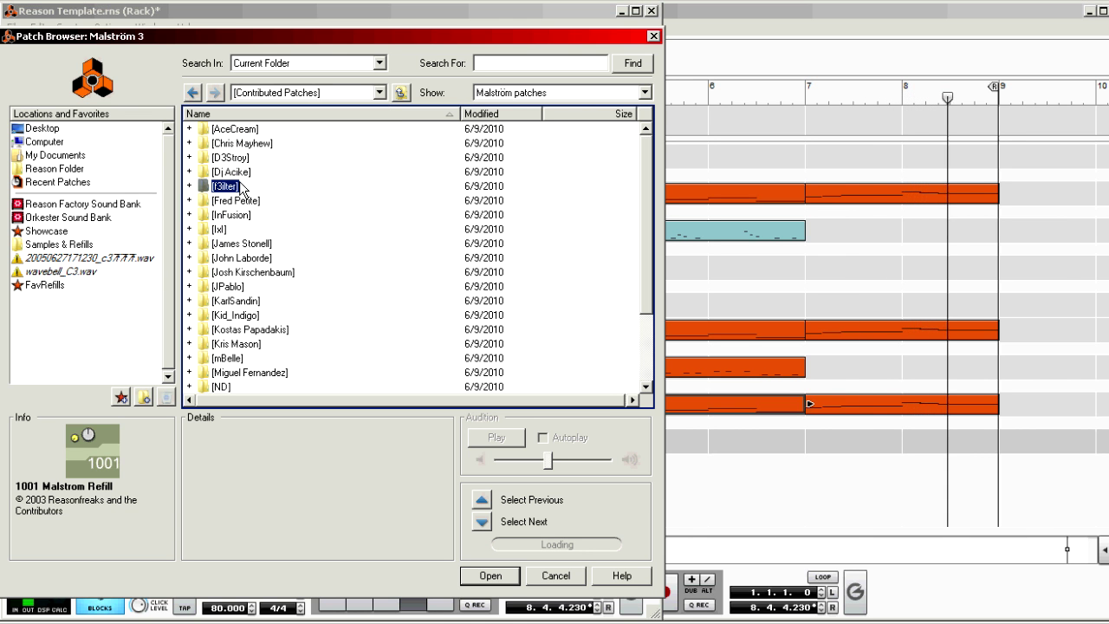
Audition Crying pad from the Dj Acike folder, and load the Synhlead 1 patch into the Malström.
double_click(233, 173)
scroll(236, 264, "down", 1)
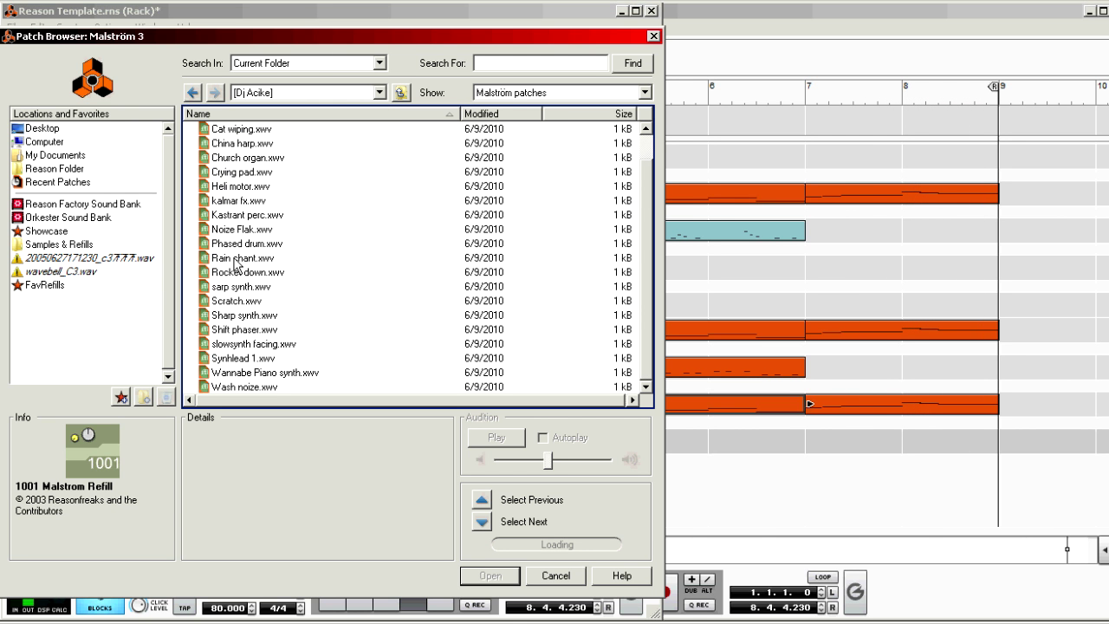
left_click(240, 173)
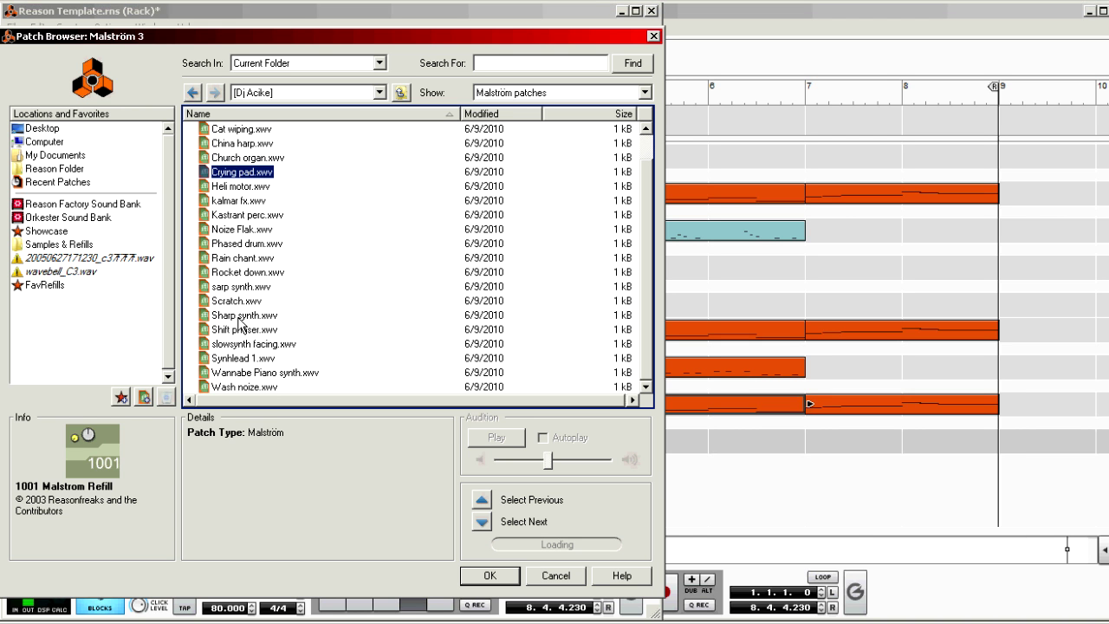
left_click(245, 358)
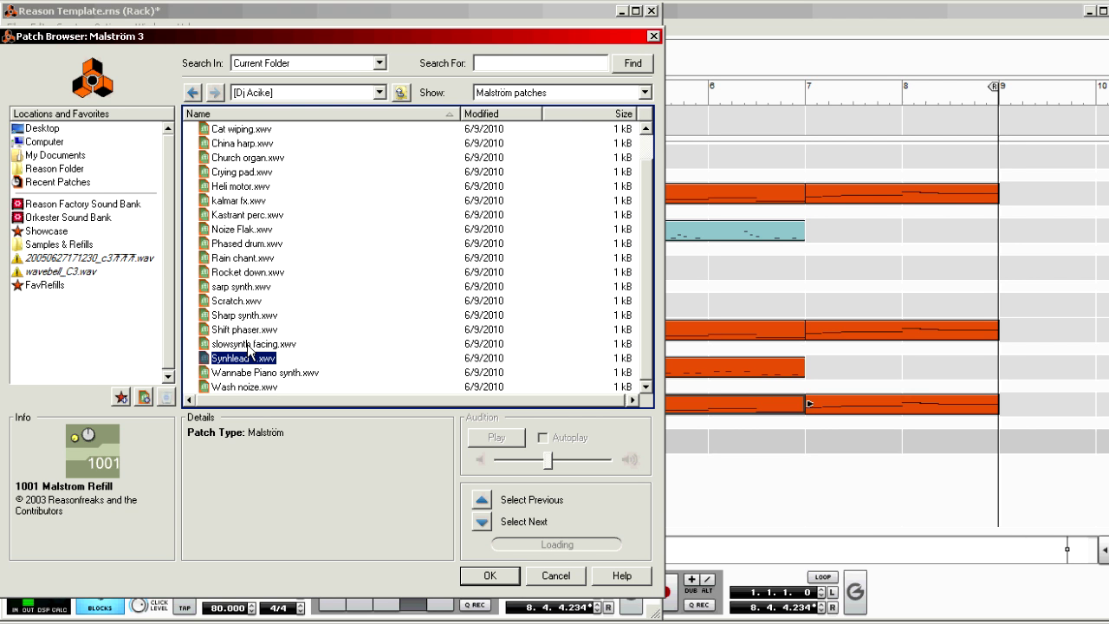
left_click(485, 576)
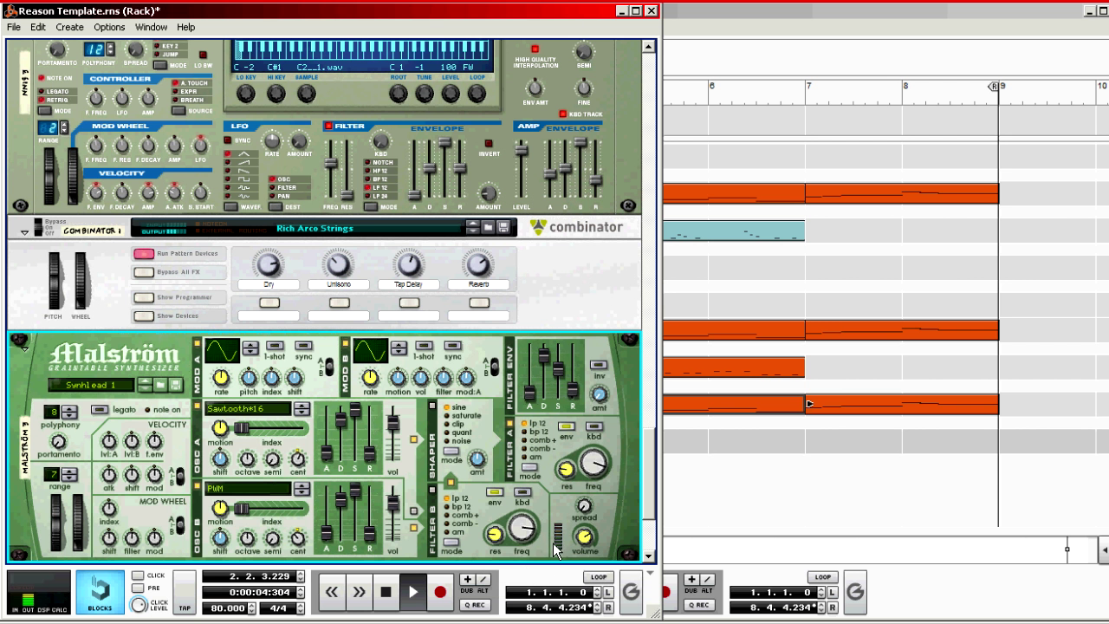